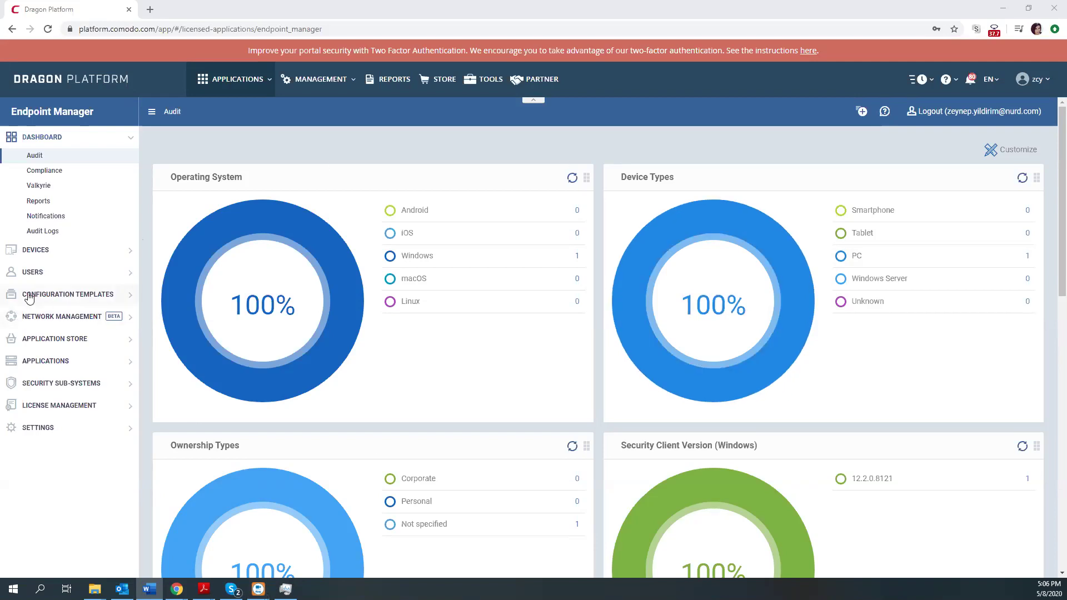
Open the zcy profile from Configuration Templates > Profiles.
{"action": "left_click", "coordinate": [60, 299]}
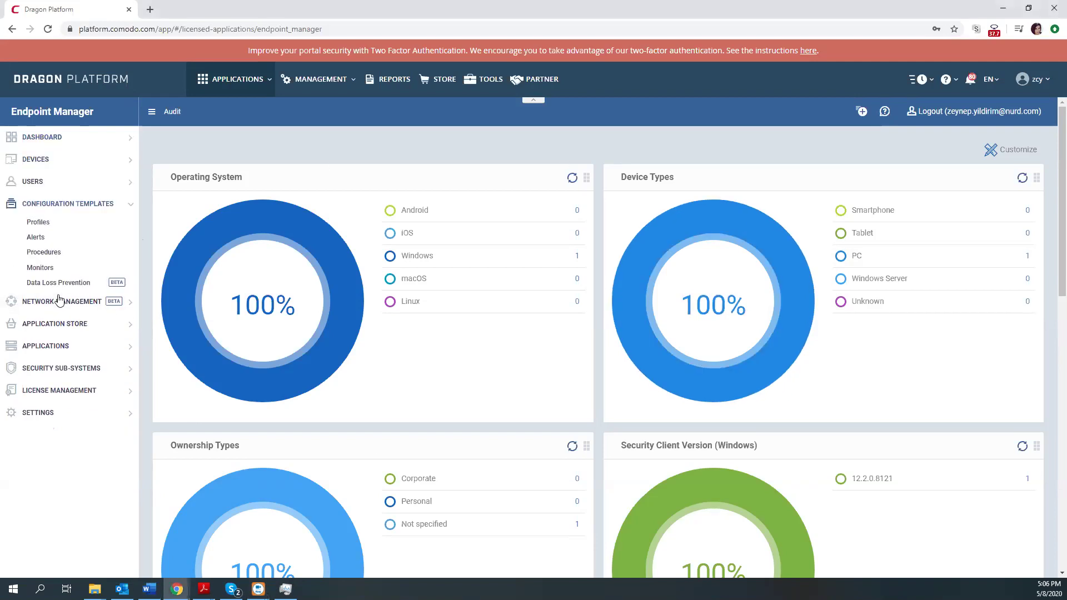
{"action": "left_click", "coordinate": [39, 223]}
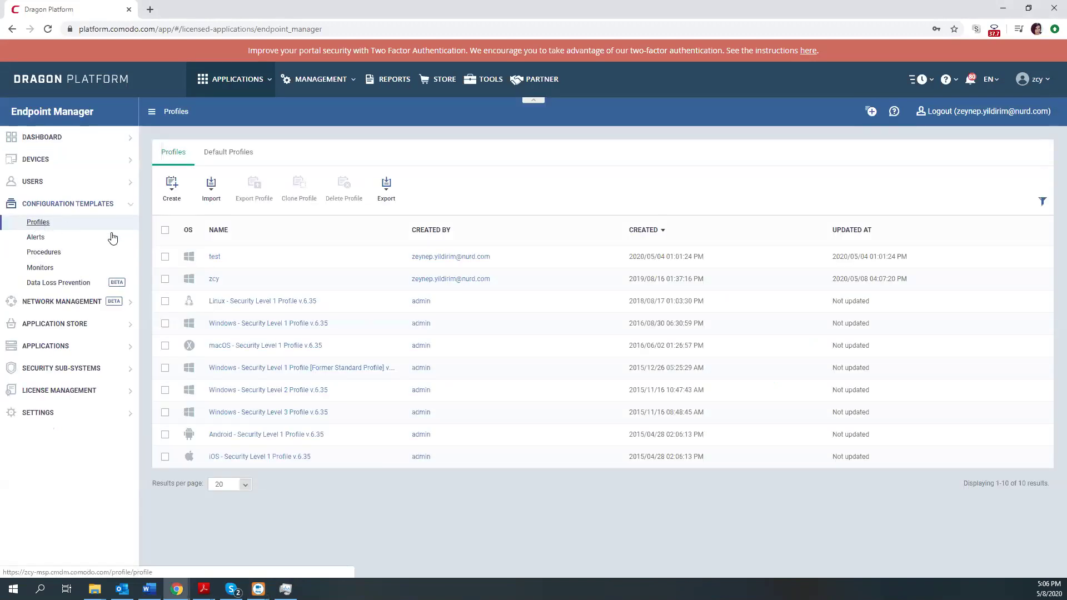
{"action": "left_click", "coordinate": [214, 281]}
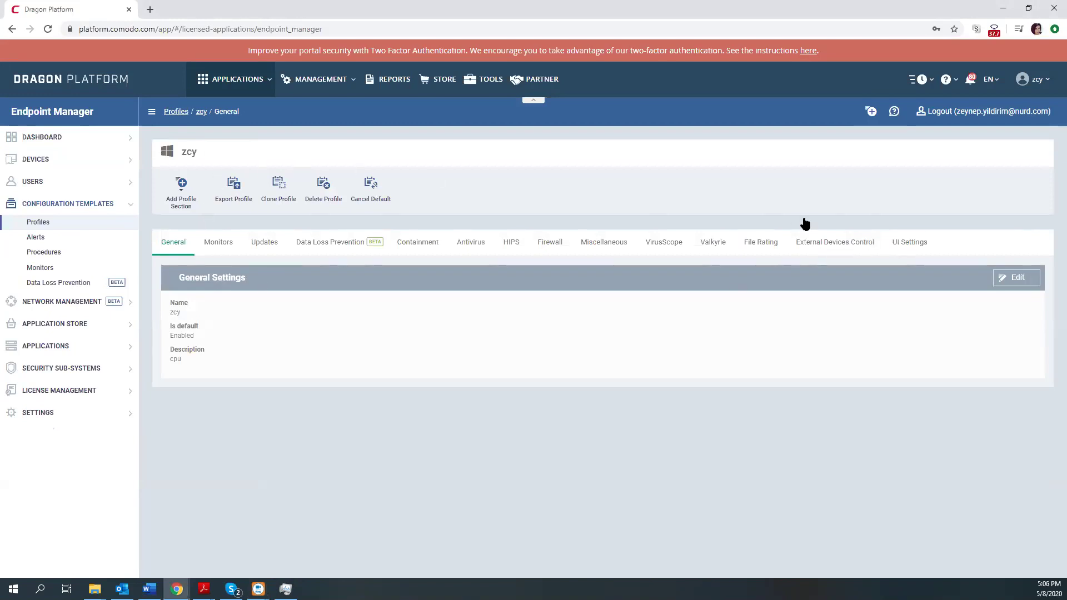
Delete zcy's existing UI Settings section and add a fresh UI Settings section.
{"action": "left_click", "coordinate": [914, 245]}
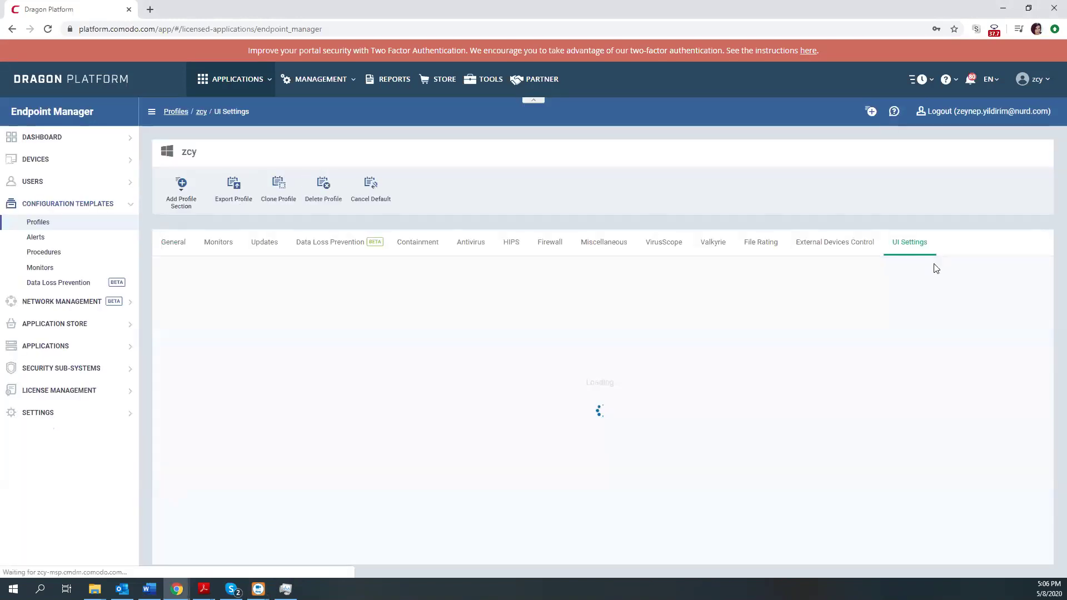
{"action": "left_click", "coordinate": [1001, 278]}
{"action": "left_click", "coordinate": [620, 181]}
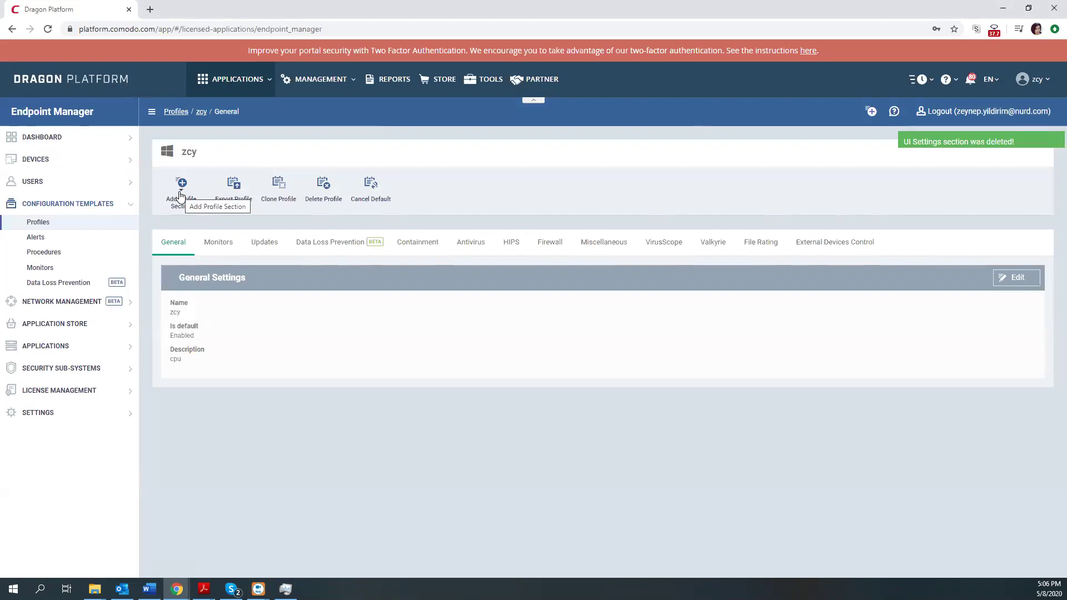
{"action": "left_click", "coordinate": [188, 202]}
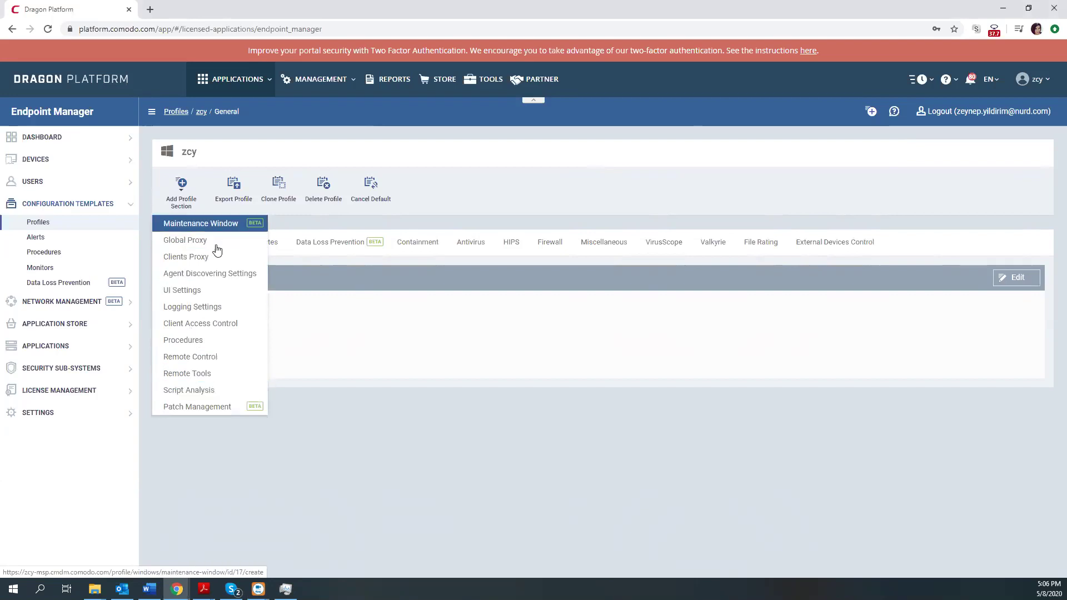
{"action": "left_click", "coordinate": [180, 294]}
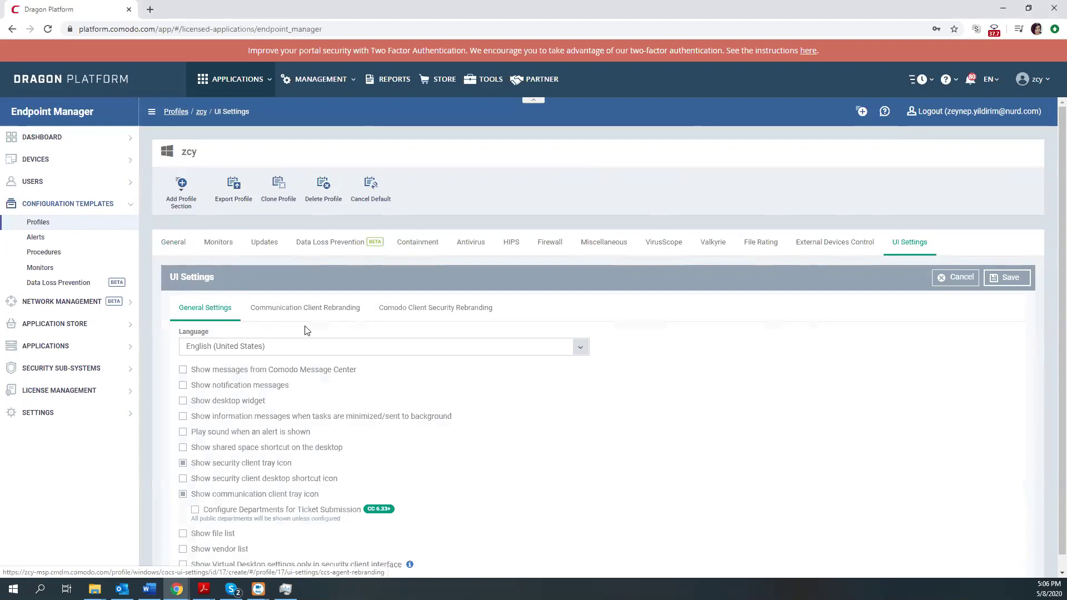
Review the General Settings and both rebranding tabs, ending on Communication Client Rebranding.
{"action": "scroll", "coordinate": [216, 312], "scroll_direction": "down", "scroll_amount": 1}
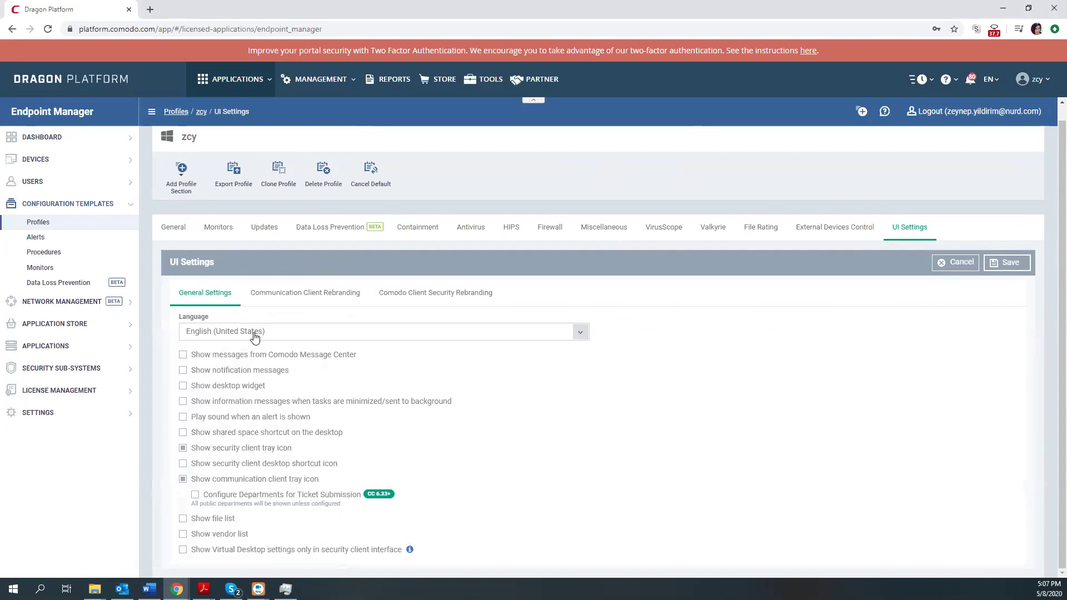
{"action": "left_click", "coordinate": [294, 298]}
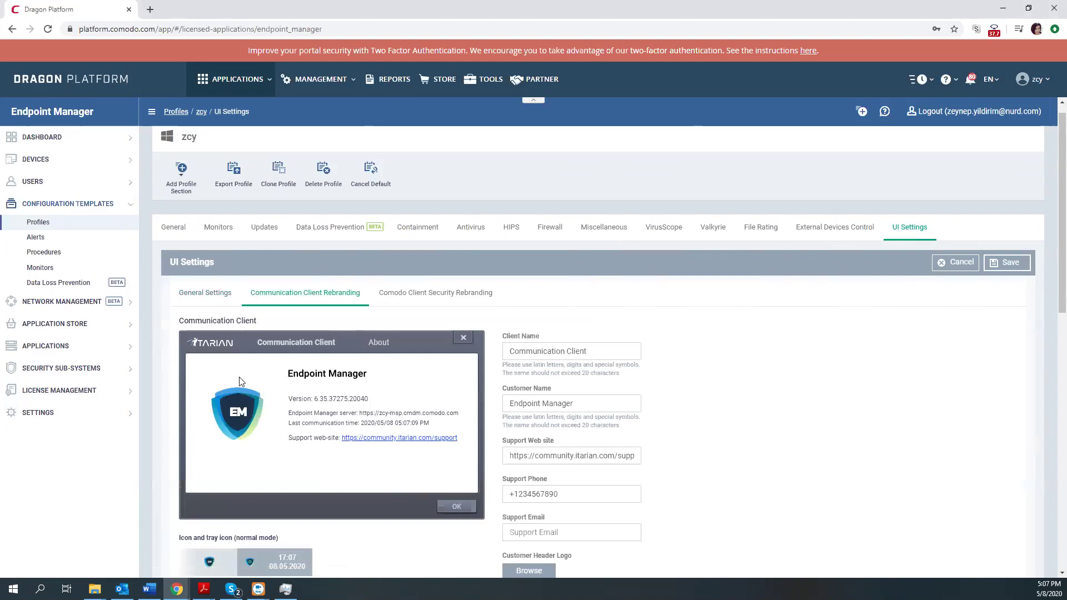
{"action": "scroll", "coordinate": [310, 445], "scroll_direction": "down", "scroll_amount": 2}
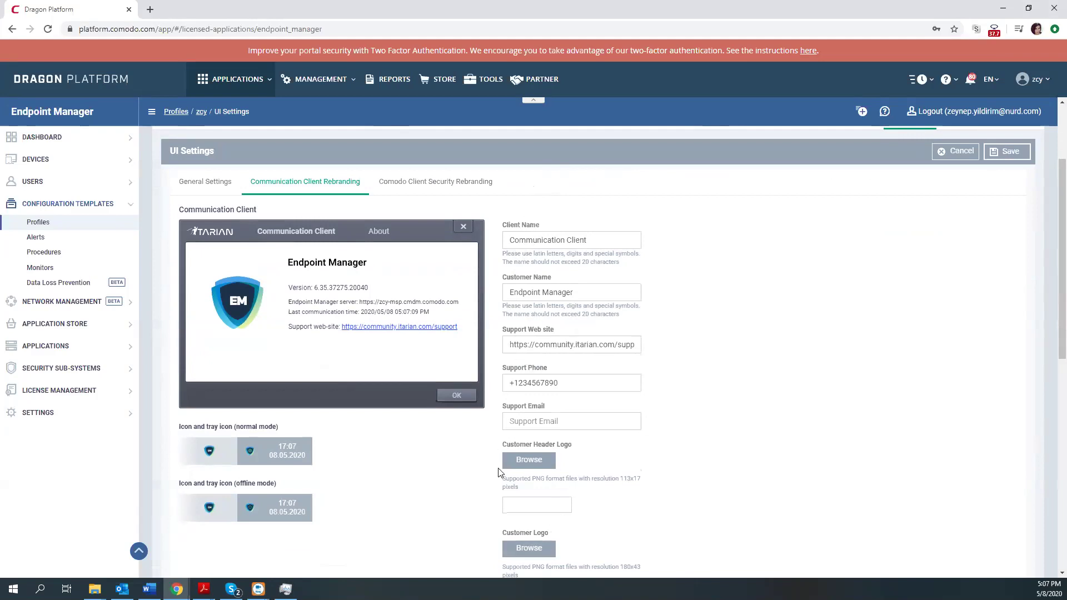
{"action": "left_click", "coordinate": [426, 184]}
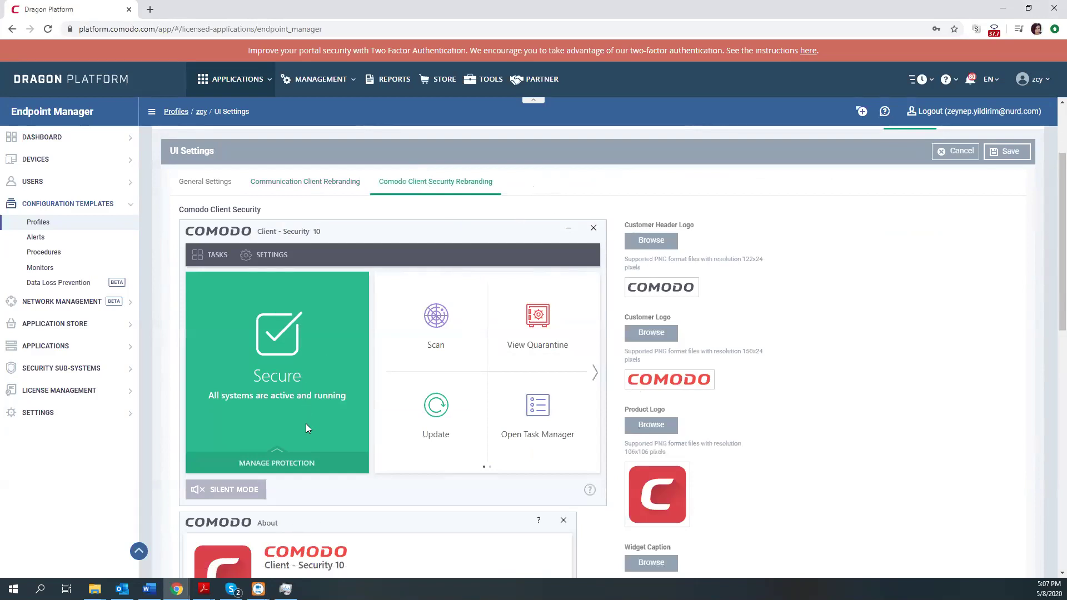
{"action": "scroll", "coordinate": [460, 354], "scroll_direction": "down", "scroll_amount": 1}
{"action": "scroll", "coordinate": [460, 354], "scroll_direction": "down", "scroll_amount": 1}
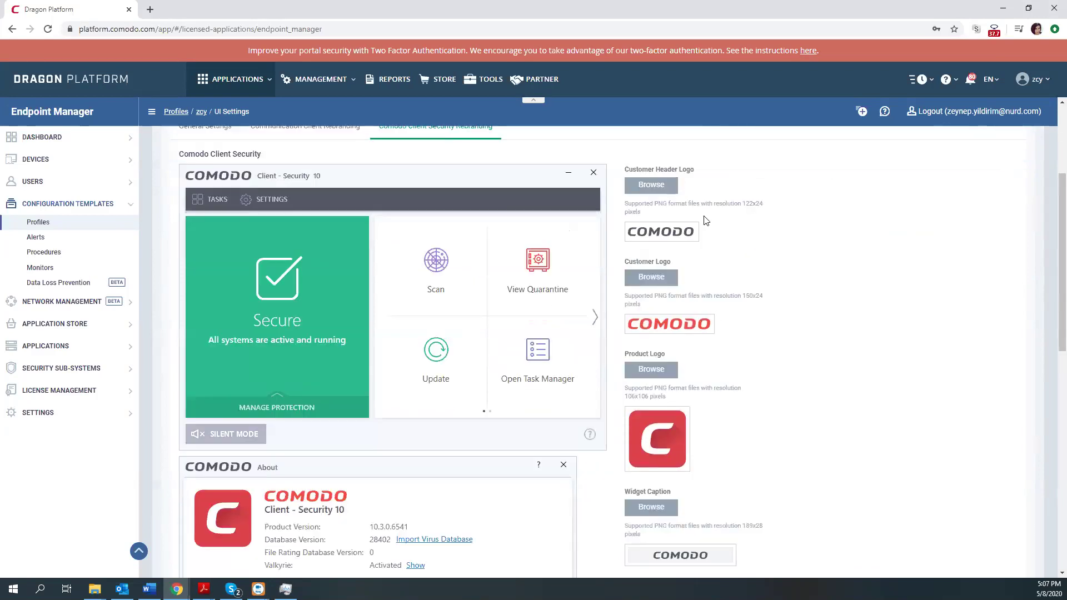
{"action": "scroll", "coordinate": [765, 354], "scroll_direction": "down", "scroll_amount": 3}
{"action": "scroll", "coordinate": [748, 489], "scroll_direction": "down", "scroll_amount": 4}
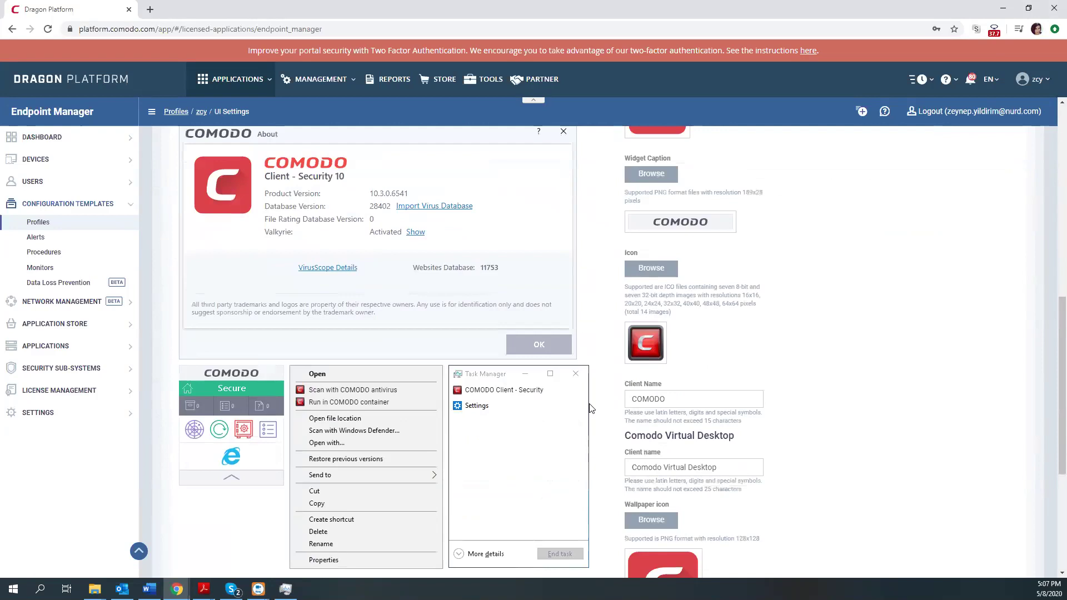
{"action": "scroll", "coordinate": [352, 235], "scroll_direction": "up", "scroll_amount": 8}
{"action": "left_click", "coordinate": [287, 183]}
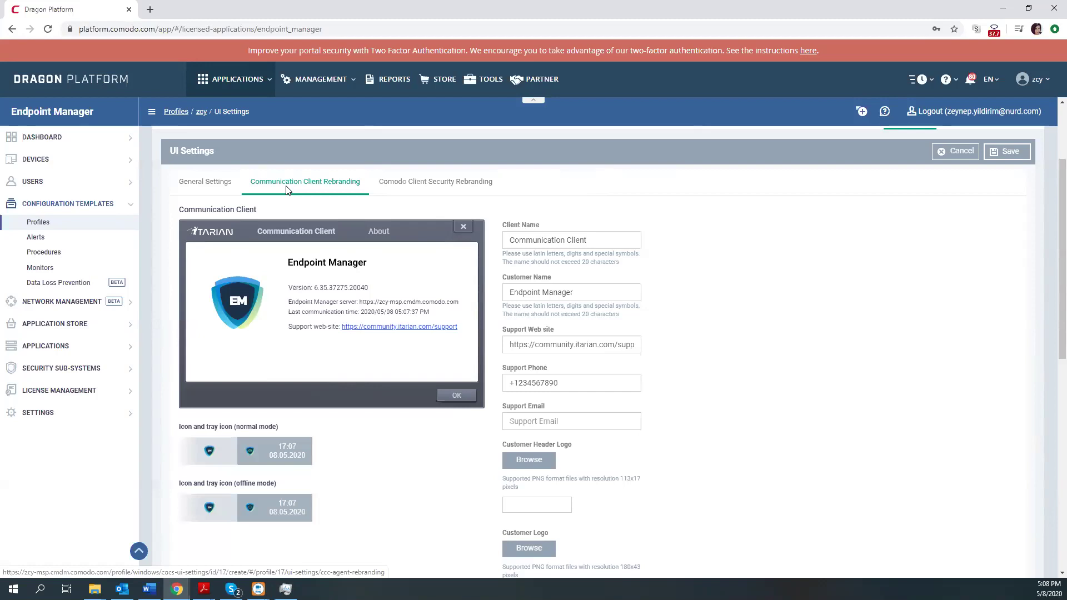
Replace Client Name with 'Dream IT' and Customer Name with 'Customer IT'.
{"action": "left_click", "coordinate": [603, 245]}
{"action": "key", "text": "ctrl+a"}
{"action": "key", "text": "BackSpace"}
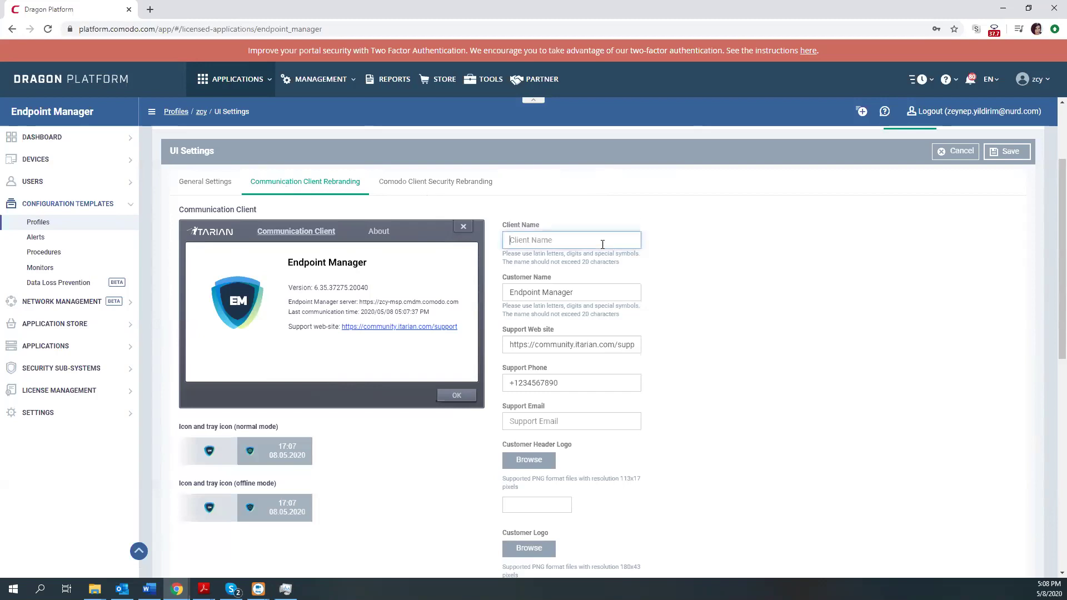
{"action": "type", "text": "Dream IT"}
{"action": "left_click", "coordinate": [545, 294]}
{"action": "key", "text": "ctrl+a"}
{"action": "key", "text": "BackSpace"}
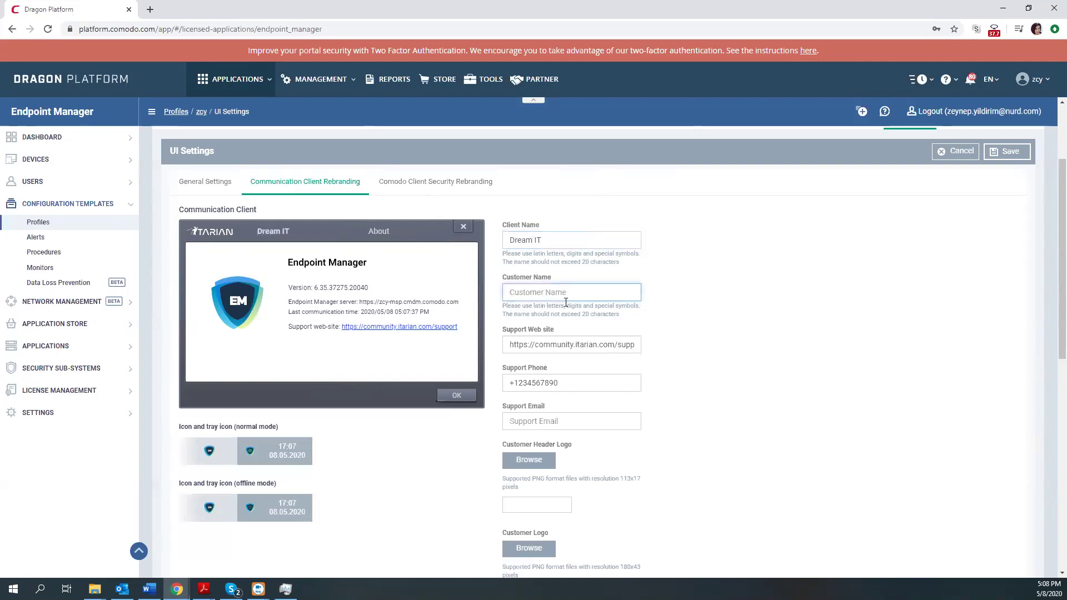
{"action": "type", "text": "Customer IT"}
{"action": "left_click", "coordinate": [534, 347]}
{"action": "key", "text": "ctrl+a"}
{"action": "key", "text": "BackSpace"}
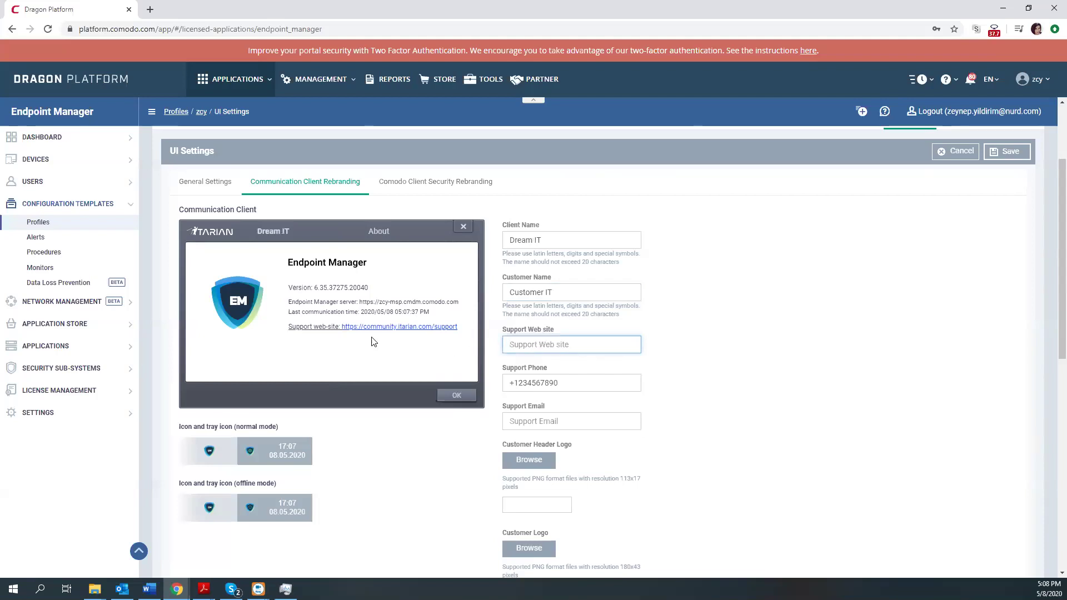
{"action": "type", "text": "https"}
{"action": "type", "text": "://dreamit.com"}
{"action": "left_click", "coordinate": [560, 384]}
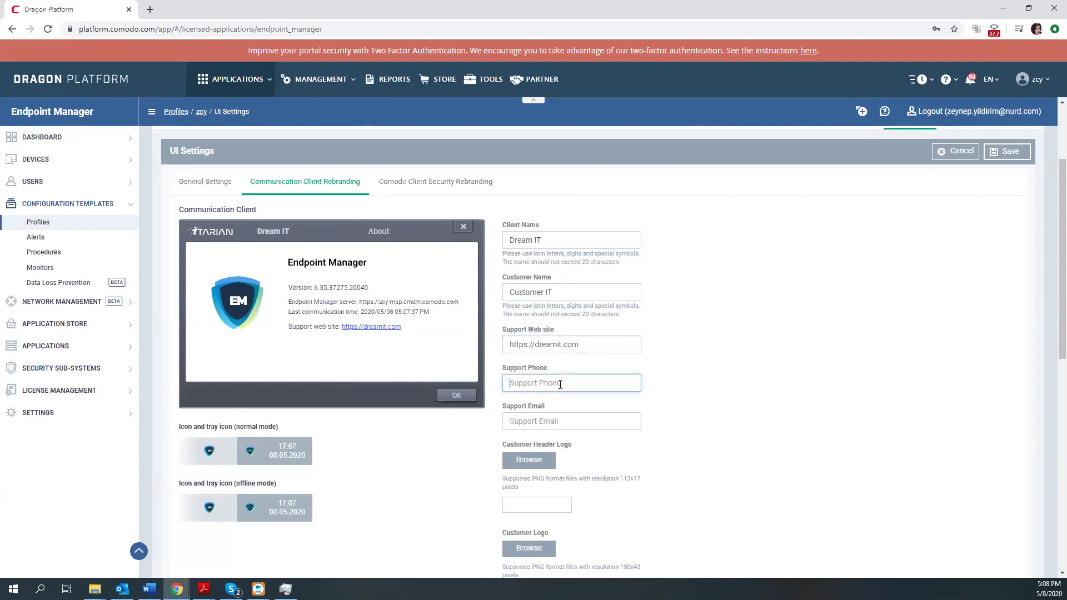
{"action": "type", "text": "+000555000"}
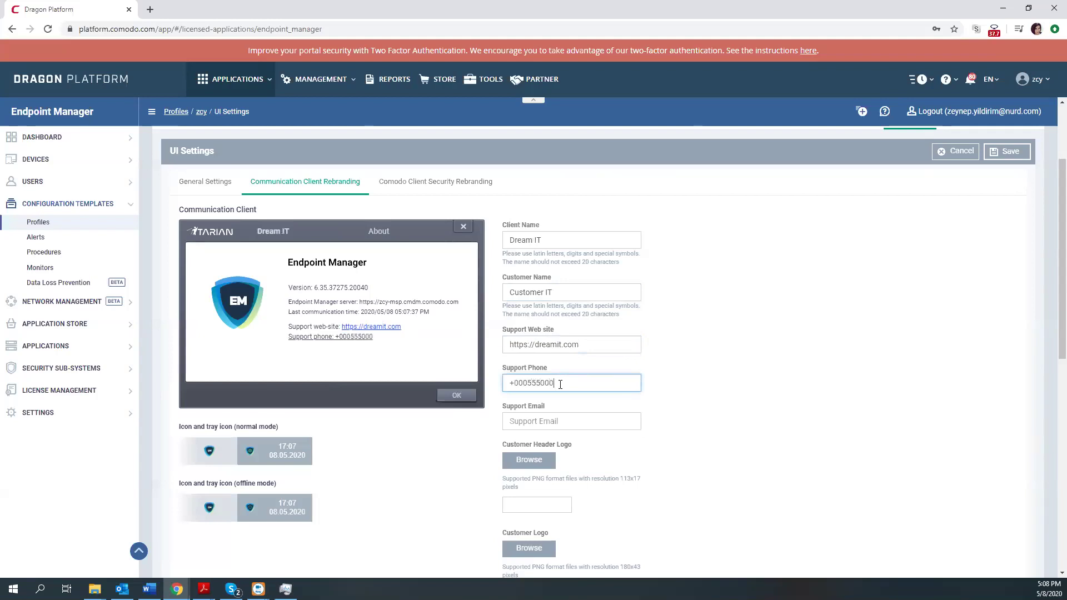
{"action": "left_click", "coordinate": [530, 424]}
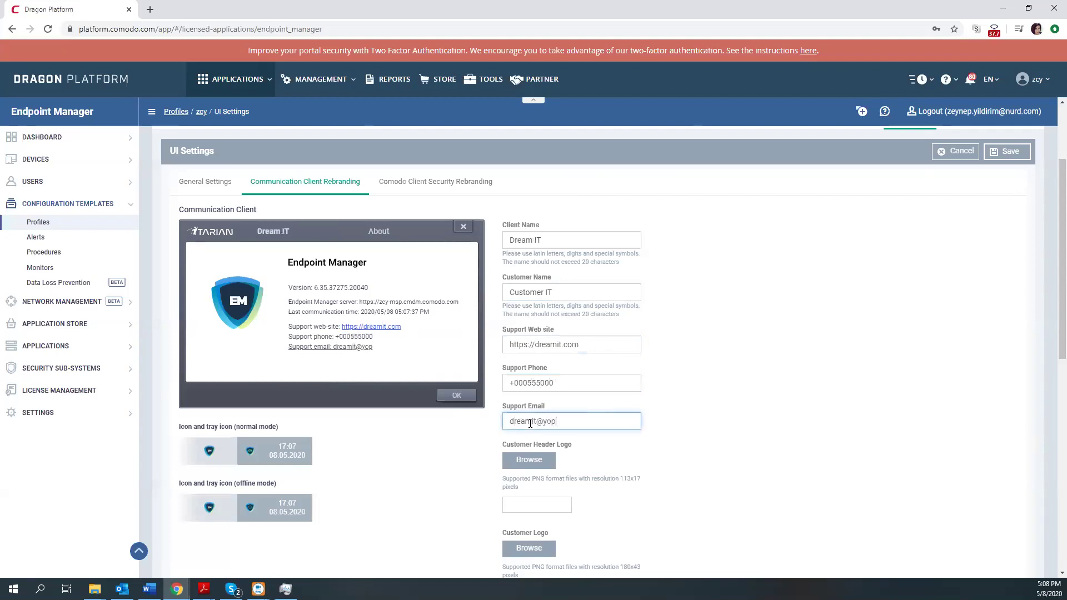
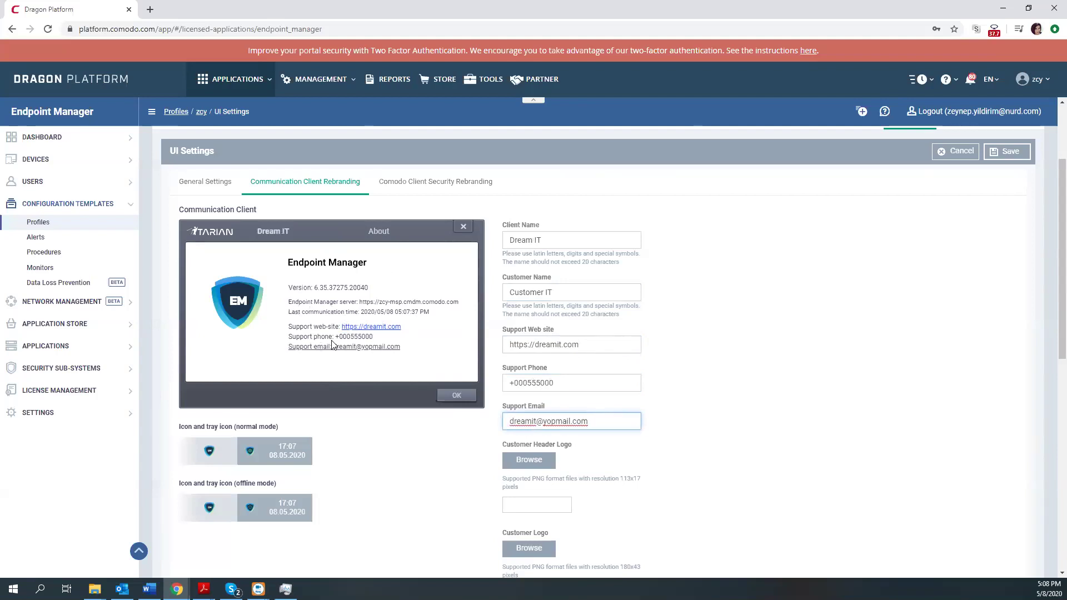
{"action": "left_click", "coordinate": [426, 446]}
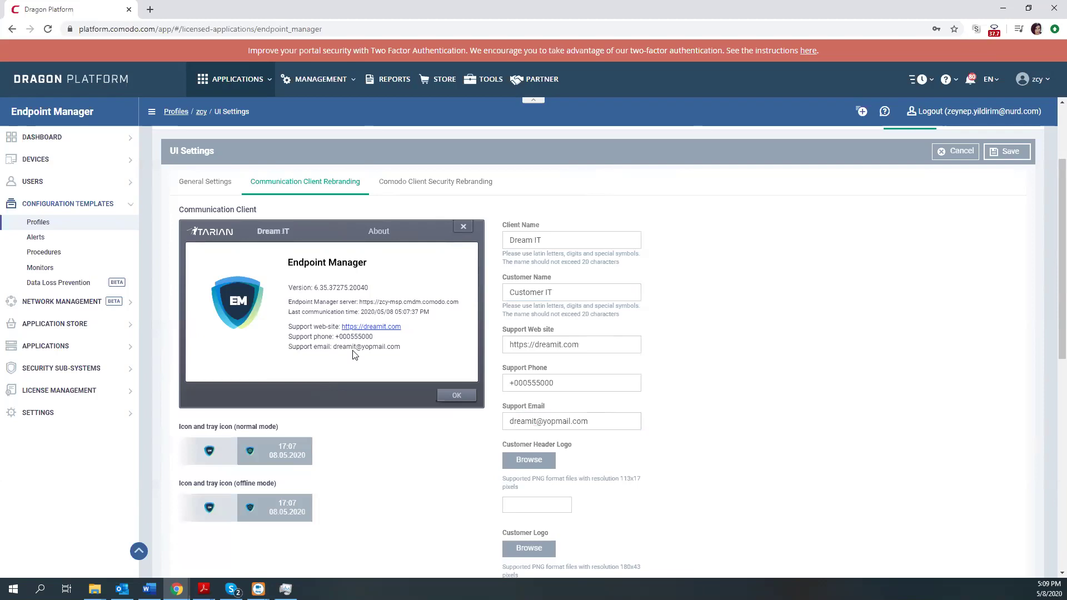
Upload 113x17.png from the Test-Rebranding folder as the Customer Header Logo.
{"action": "scroll", "coordinate": [517, 403], "scroll_direction": "down", "scroll_amount": 1}
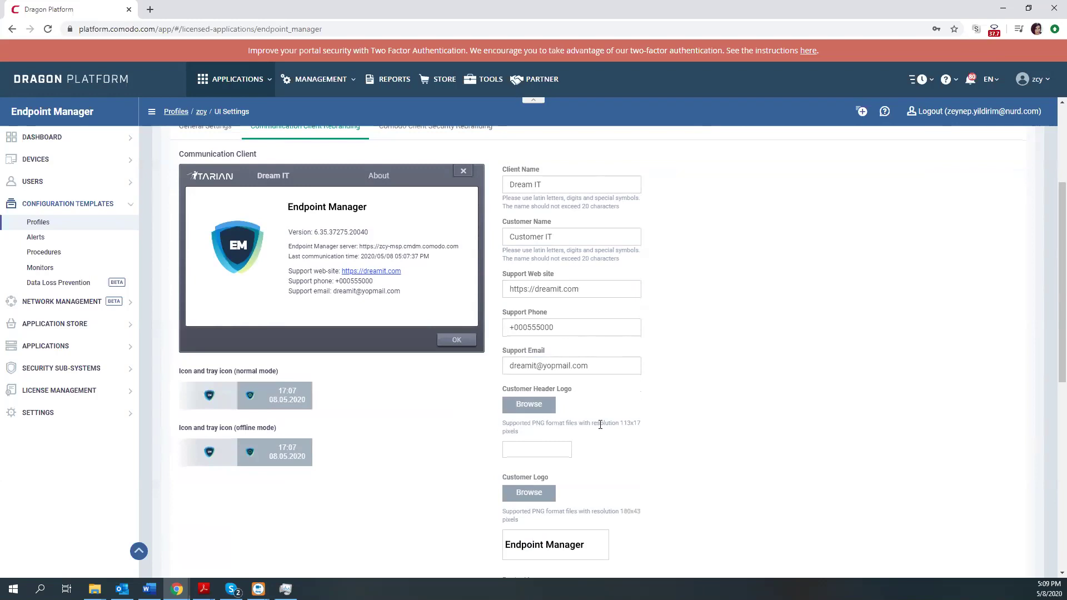
{"action": "double_click", "coordinate": [630, 424]}
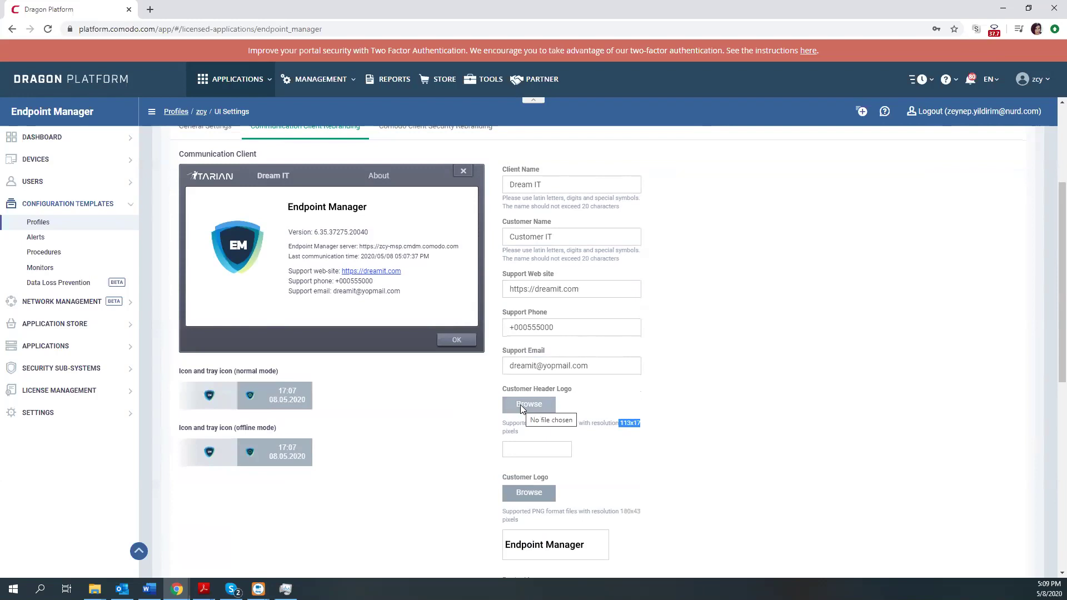
{"action": "left_click_drag", "start_coordinate": [519, 423], "coordinate": [566, 423]}
{"action": "left_click", "coordinate": [564, 423]}
{"action": "left_click", "coordinate": [519, 405]}
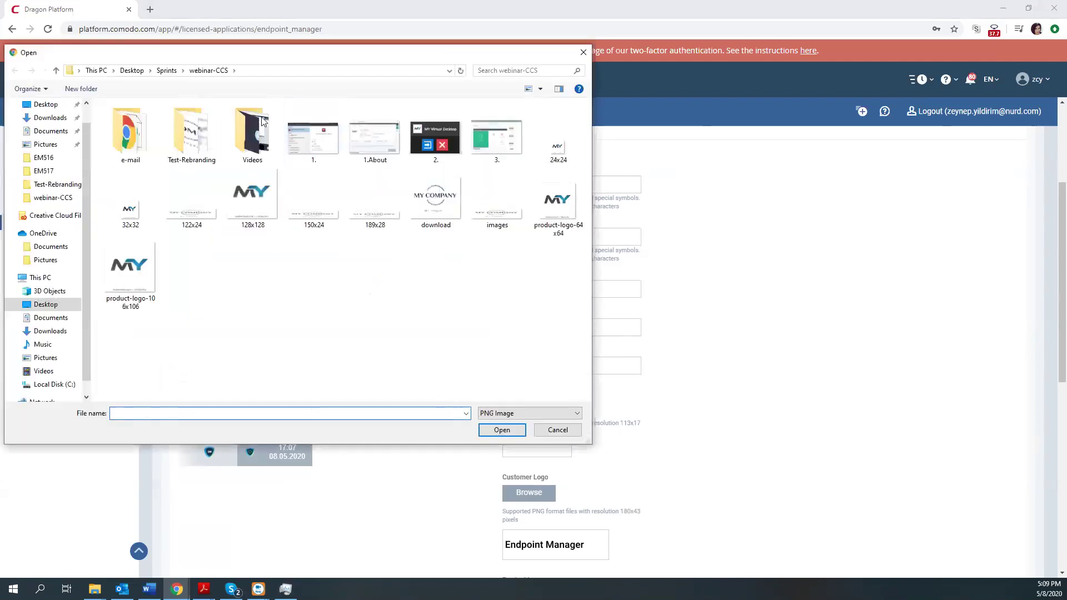
{"action": "left_click", "coordinate": [198, 140]}
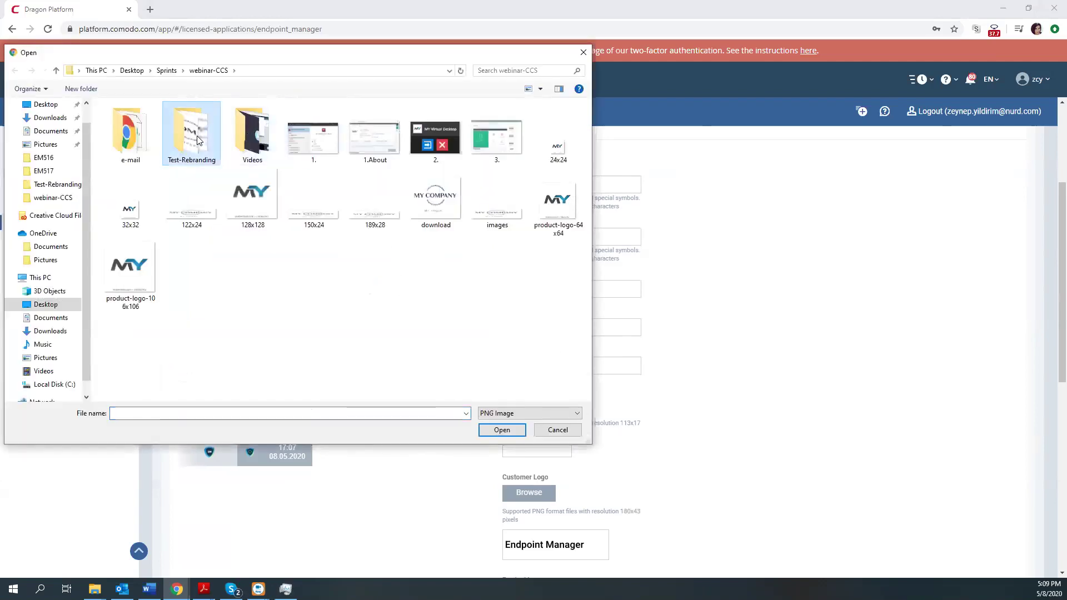
{"action": "double_click", "coordinate": [198, 140]}
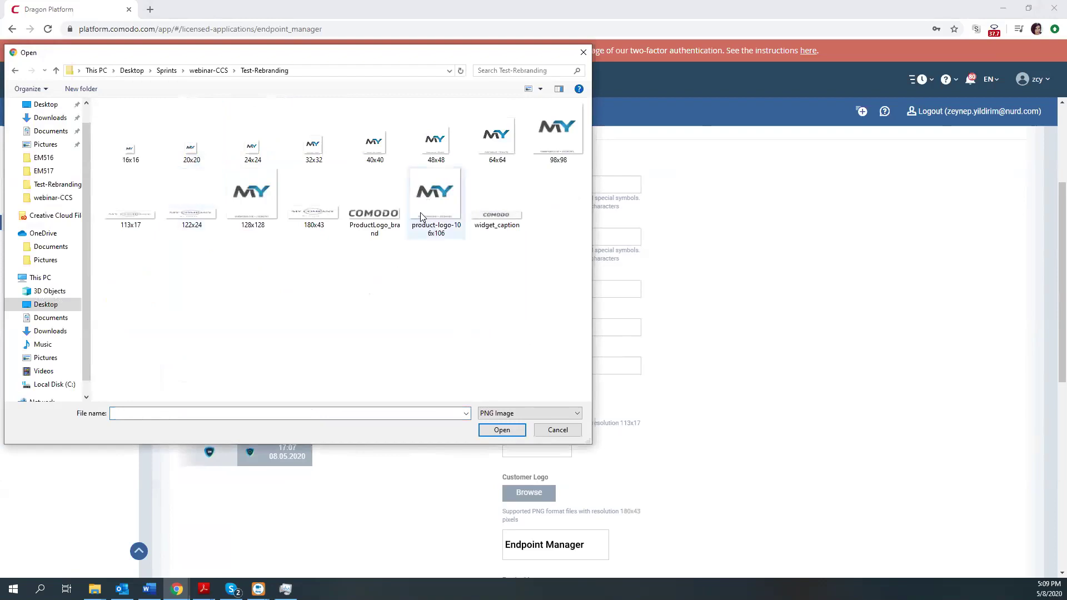
{"action": "left_click", "coordinate": [134, 214]}
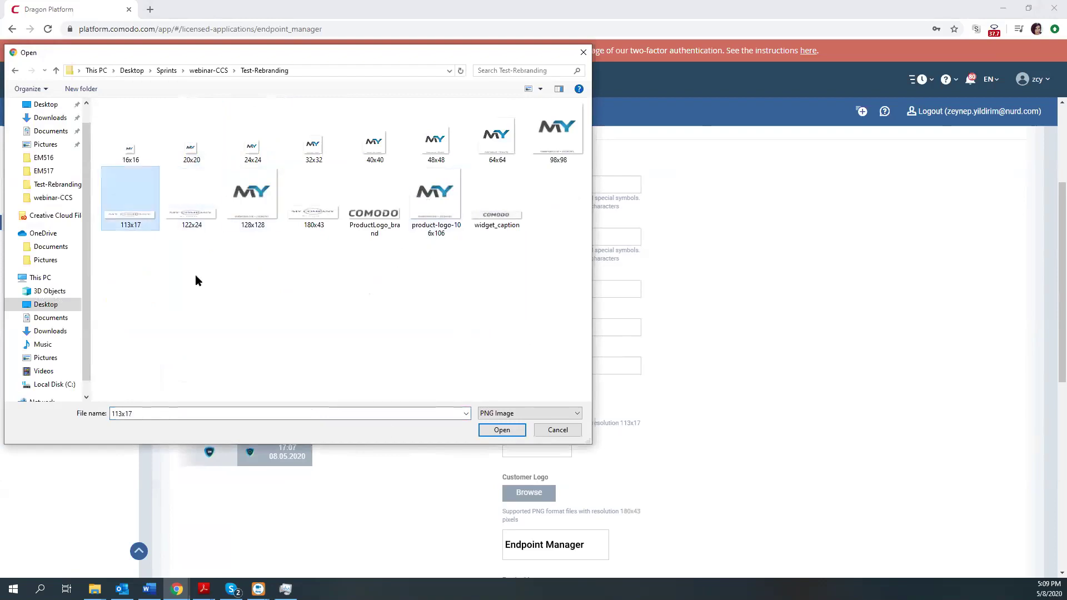
{"action": "left_click", "coordinate": [501, 430]}
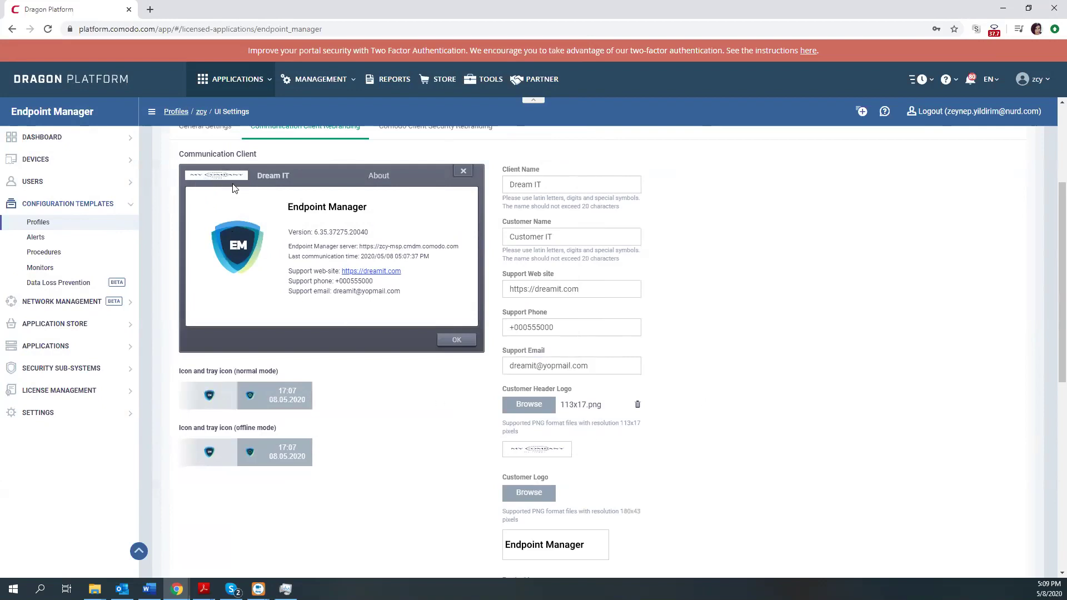
{"action": "scroll", "coordinate": [737, 350], "scroll_direction": "down", "scroll_amount": 1}
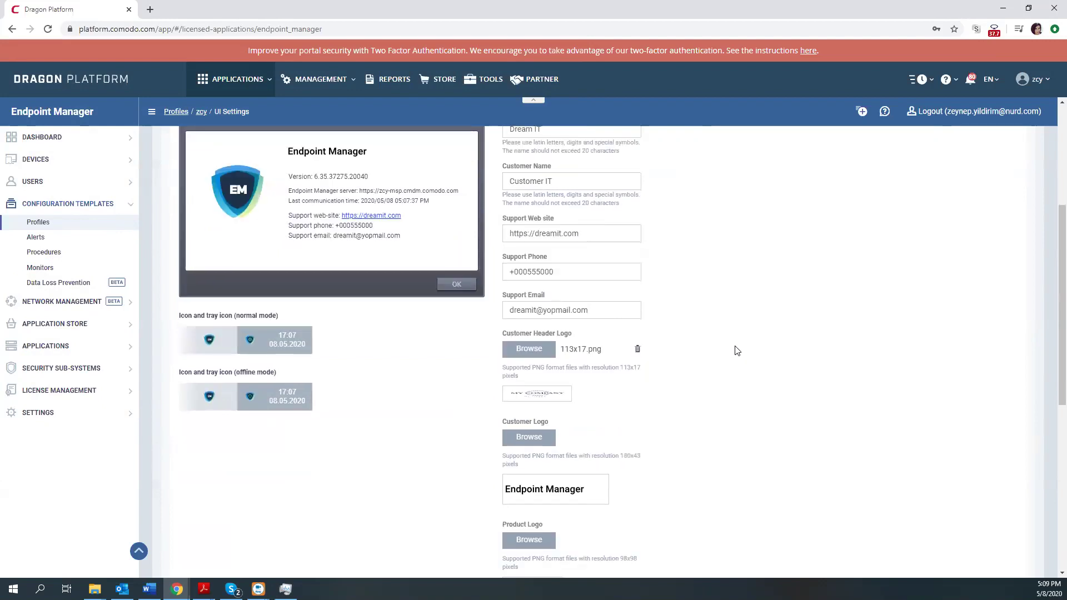
{"action": "scroll", "coordinate": [579, 361], "scroll_direction": "down", "scroll_amount": 1}
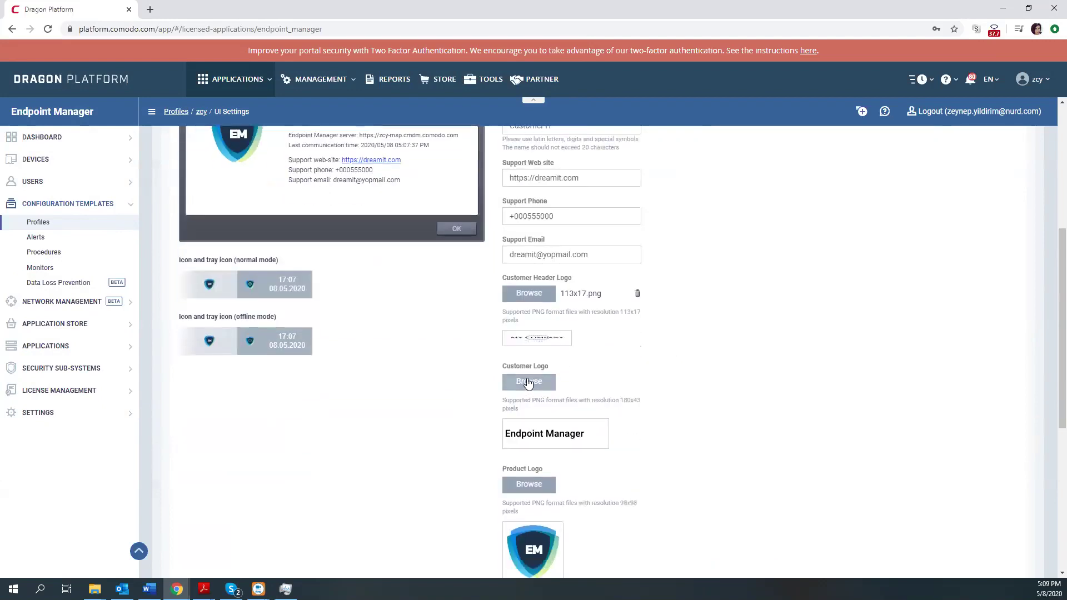
Load 180x43.png as the Customer Logo.
{"action": "left_click", "coordinate": [529, 382]}
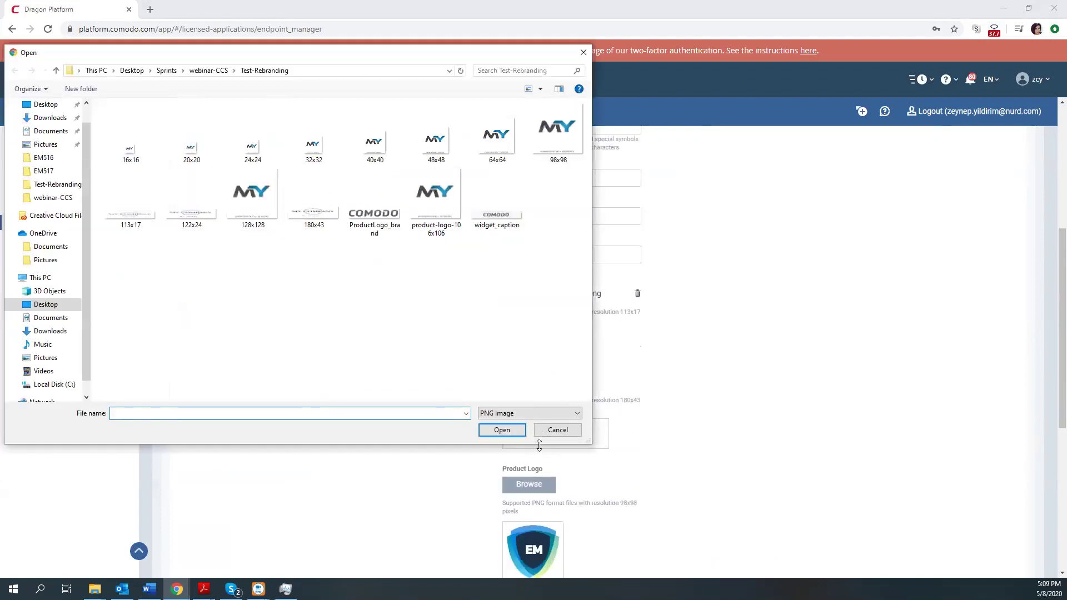
{"action": "left_click_drag", "start_coordinate": [539, 444], "coordinate": [656, 371]}
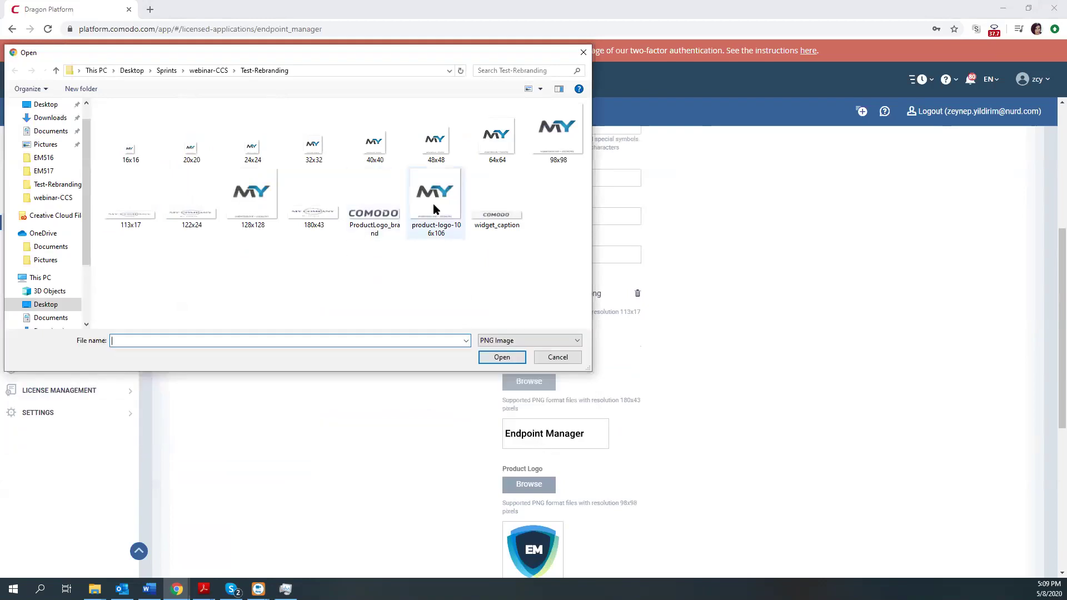
{"action": "left_click", "coordinate": [314, 200]}
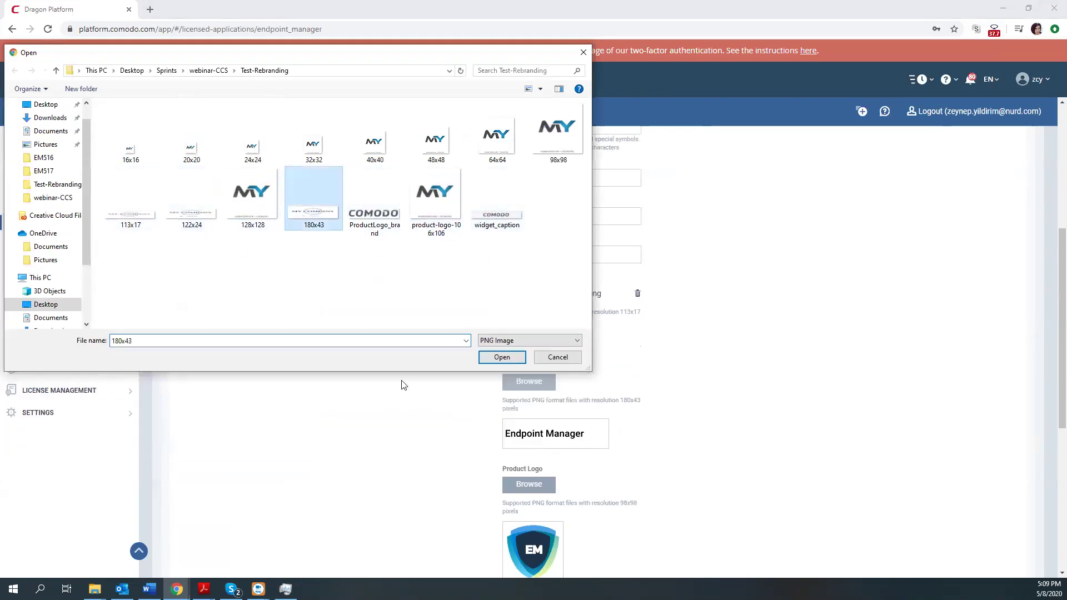
{"action": "left_click", "coordinate": [500, 359]}
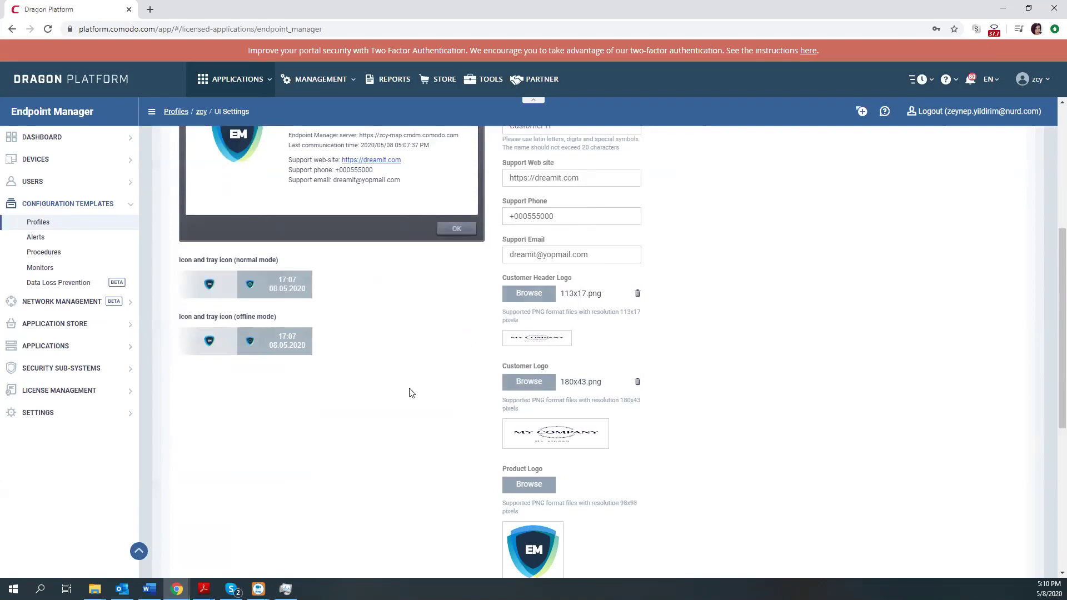
{"action": "scroll", "coordinate": [240, 208], "scroll_direction": "up", "scroll_amount": 2}
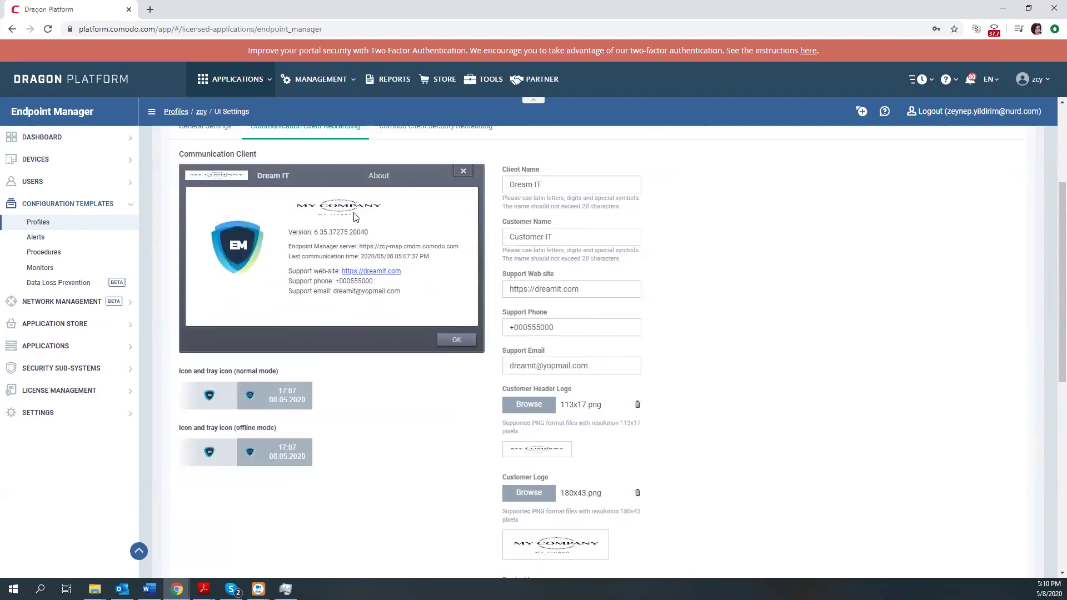
{"action": "scroll", "coordinate": [481, 369], "scroll_direction": "down", "scroll_amount": 3}
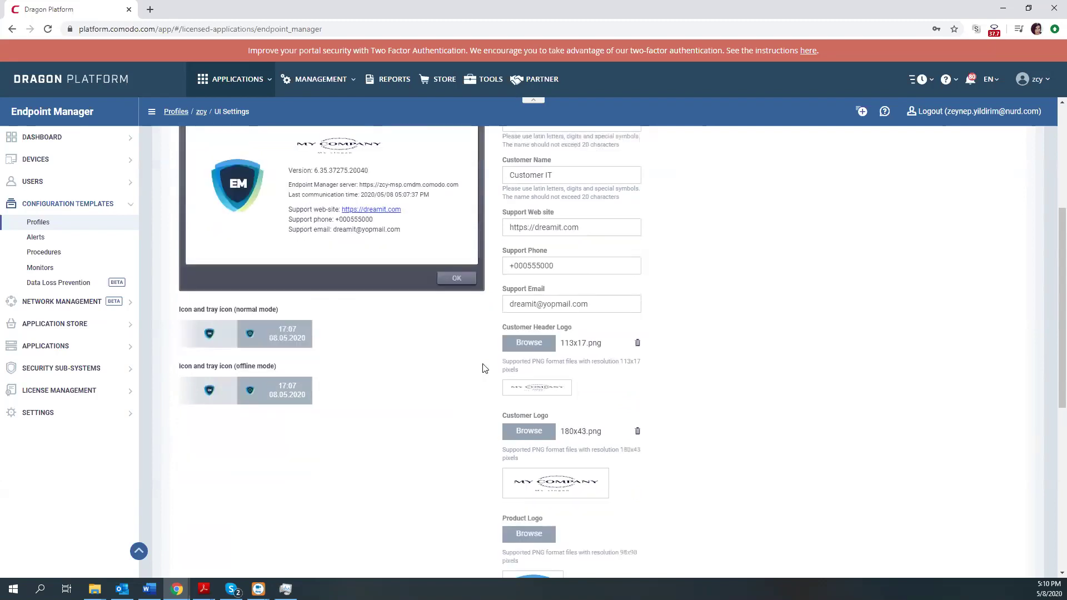
Load 98x98.png as the Product Logo.
{"action": "left_click", "coordinate": [528, 430]}
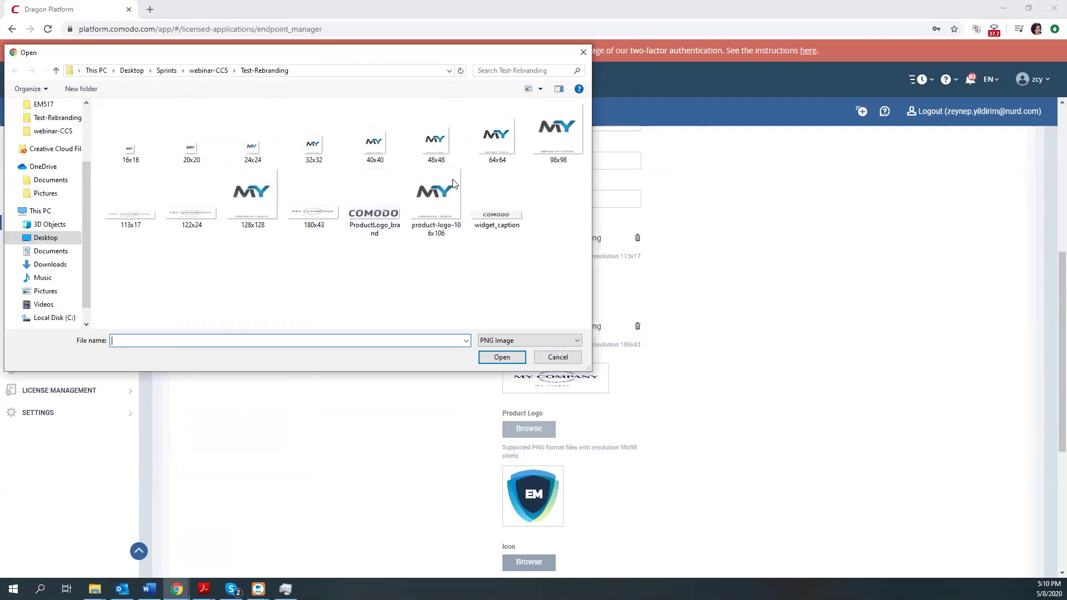
{"action": "left_click", "coordinate": [546, 147]}
{"action": "left_click", "coordinate": [502, 359]}
{"action": "left_click_drag", "start_coordinate": [601, 448], "coordinate": [650, 454]}
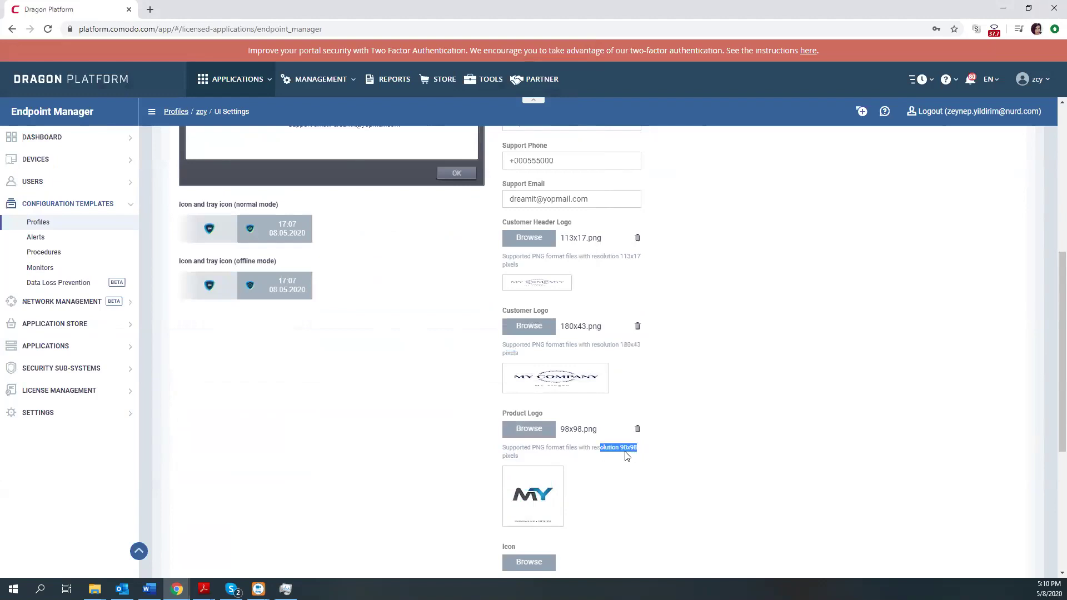
{"action": "left_click_drag", "start_coordinate": [500, 451], "coordinate": [528, 455]}
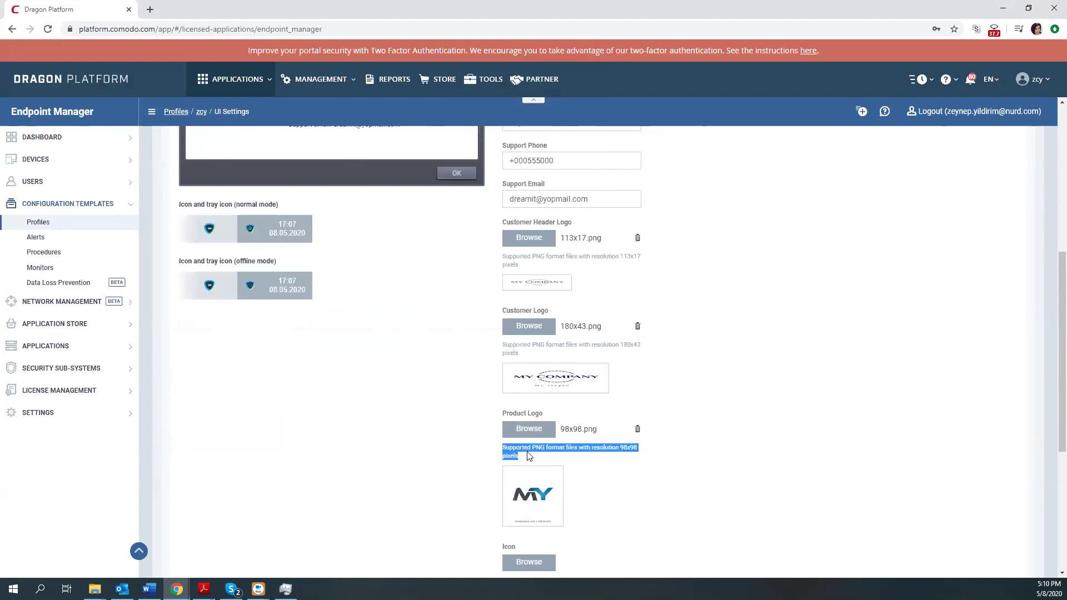
{"action": "left_click", "coordinate": [528, 456]}
{"action": "scroll", "coordinate": [321, 374], "scroll_direction": "up", "scroll_amount": 4}
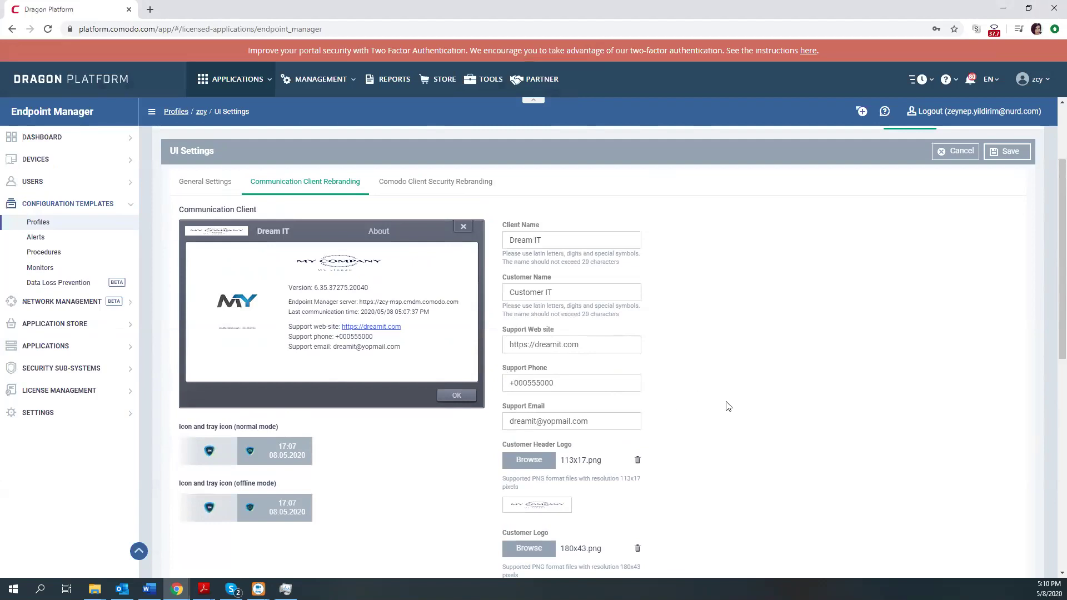
{"action": "scroll", "coordinate": [731, 409], "scroll_direction": "down", "scroll_amount": 2}
{"action": "scroll", "coordinate": [735, 418], "scroll_direction": "down", "scroll_amount": 5}
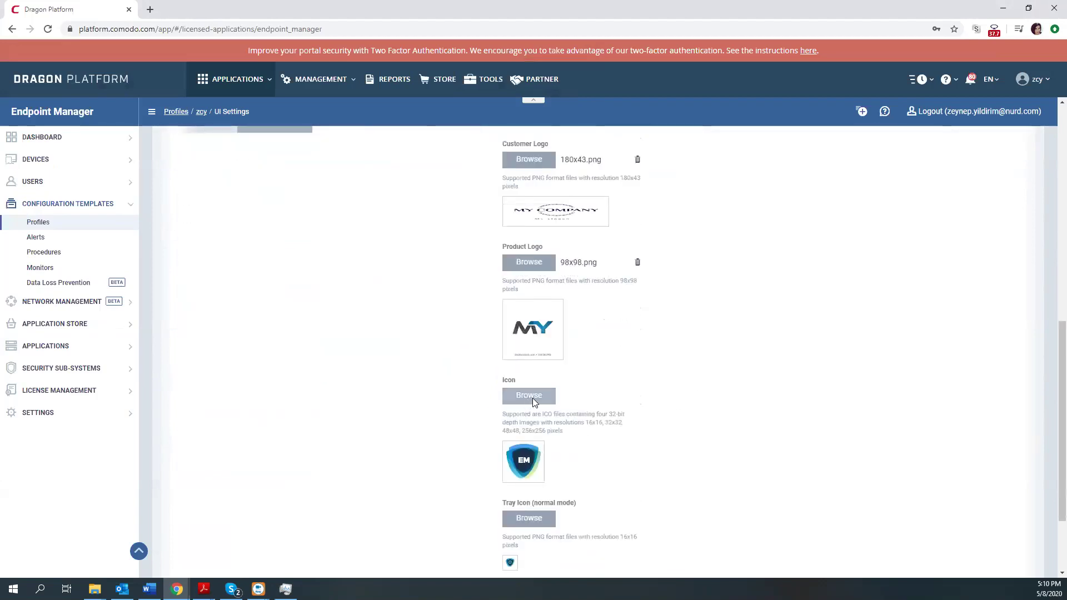
{"action": "scroll", "coordinate": [519, 457], "scroll_direction": "down", "scroll_amount": 1}
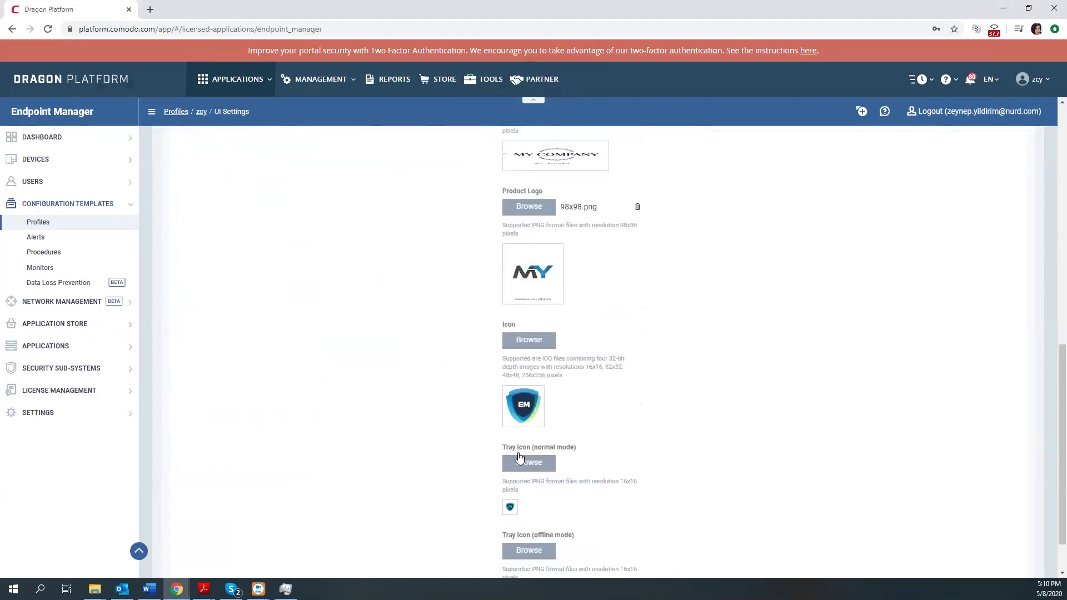
Load 16x16.png for both normal and offline tray icons and save the rebranding.
{"action": "left_click", "coordinate": [546, 463]}
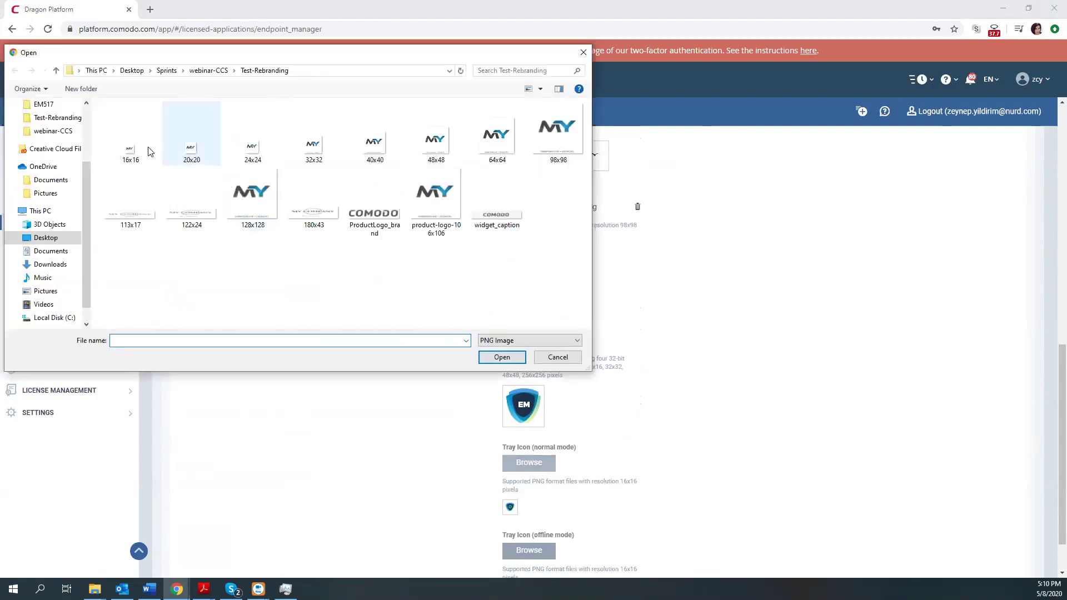
{"action": "left_click", "coordinate": [134, 141]}
{"action": "left_click", "coordinate": [502, 357]}
{"action": "scroll", "coordinate": [500, 472], "scroll_direction": "down", "scroll_amount": 1}
{"action": "left_click", "coordinate": [524, 493]}
{"action": "left_click", "coordinate": [130, 145]}
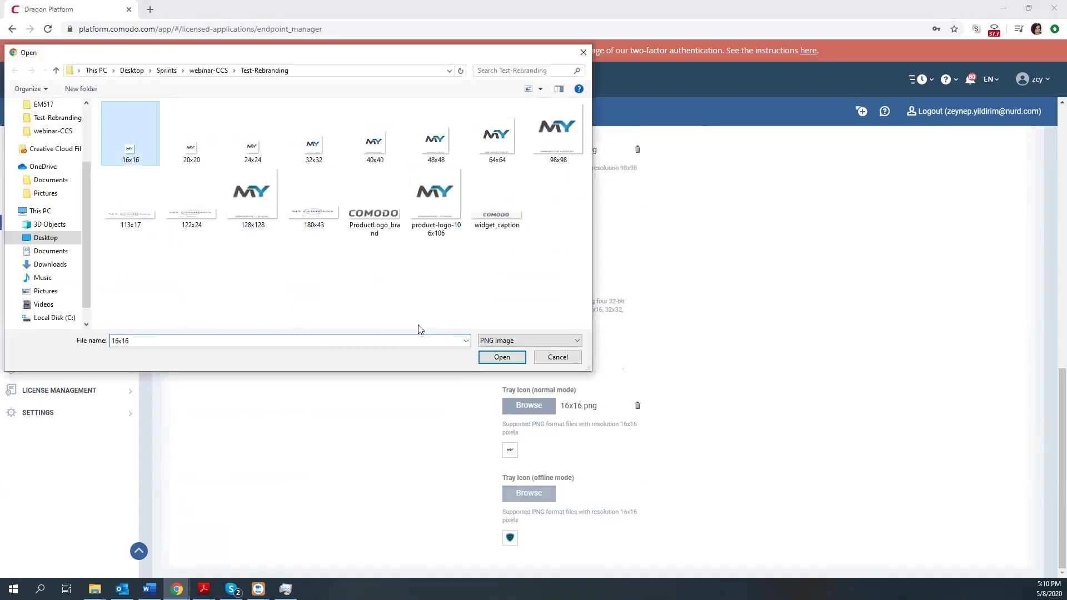
{"action": "left_click", "coordinate": [498, 358]}
{"action": "scroll", "coordinate": [711, 429], "scroll_direction": "up", "scroll_amount": 5}
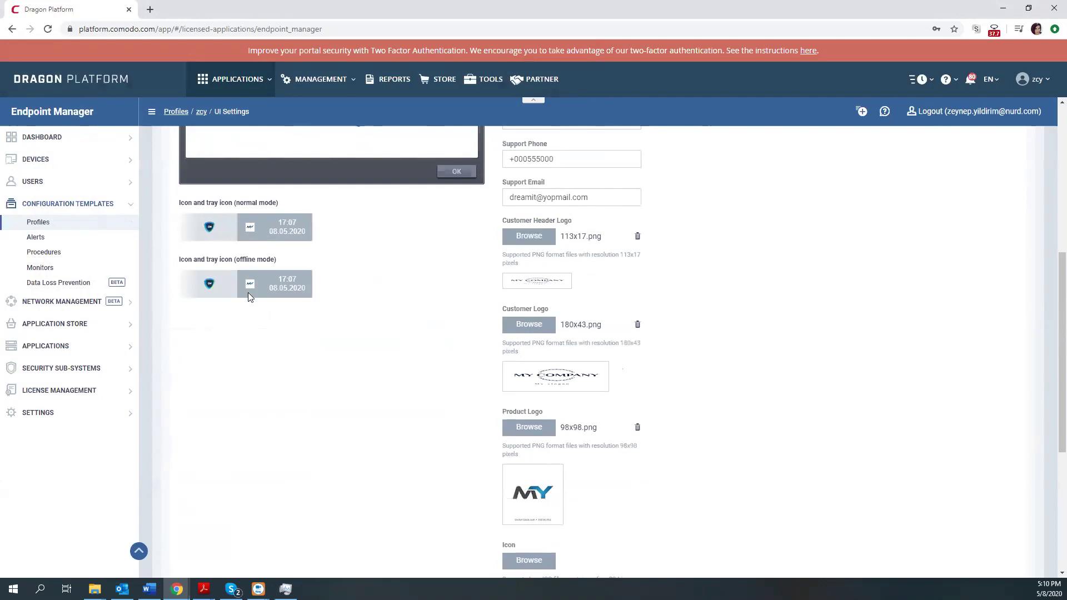
{"action": "scroll", "coordinate": [438, 346], "scroll_direction": "up", "scroll_amount": 4}
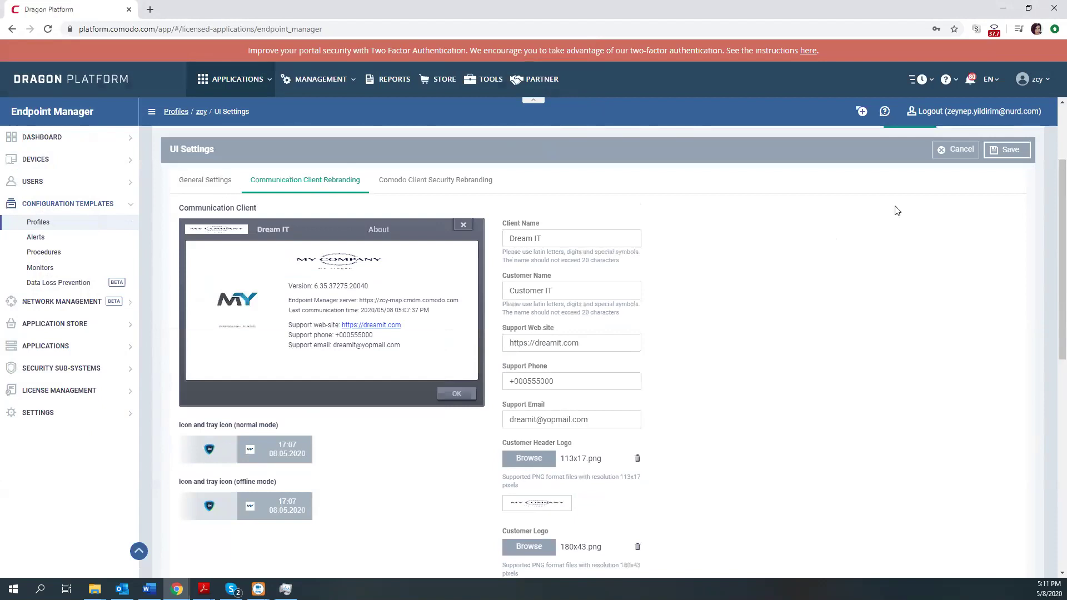
{"action": "left_click", "coordinate": [1001, 151]}
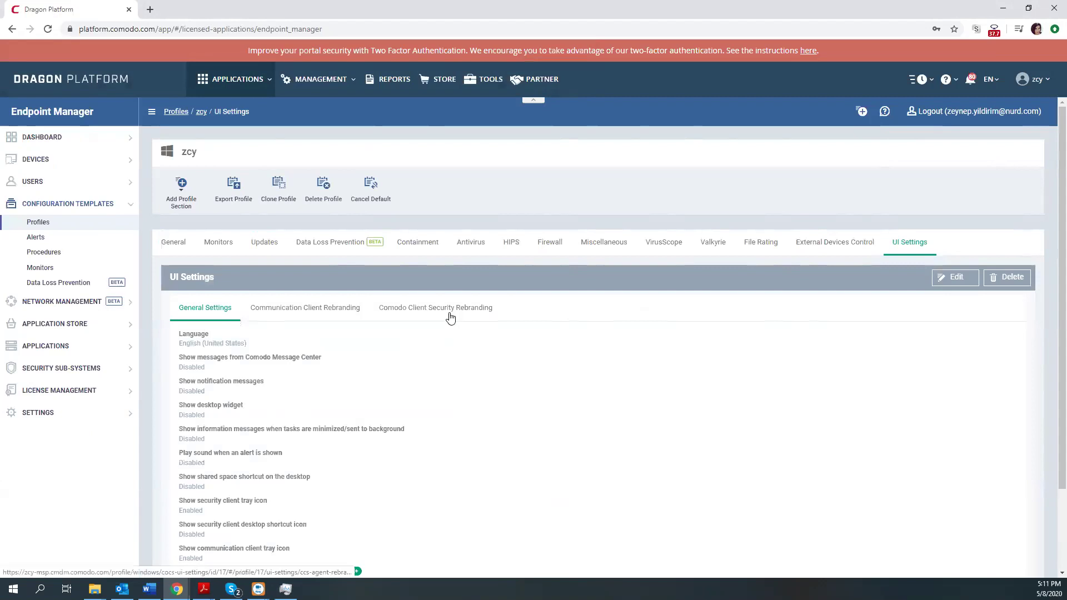
Open the Comodo Client Security Rebranding tab in edit mode.
{"action": "left_click", "coordinate": [450, 318]}
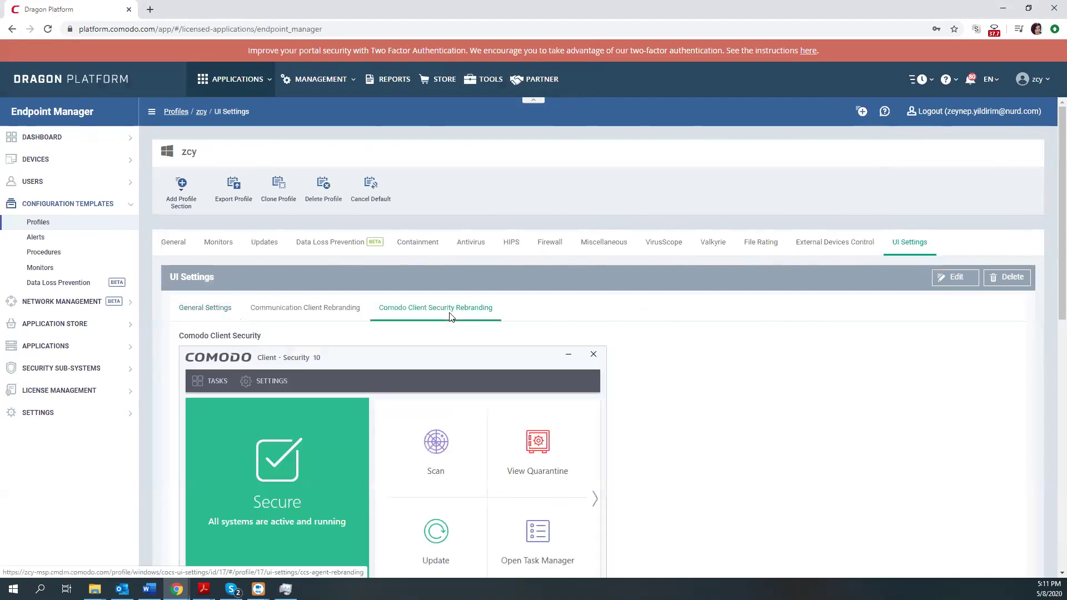
{"action": "left_click", "coordinate": [957, 277]}
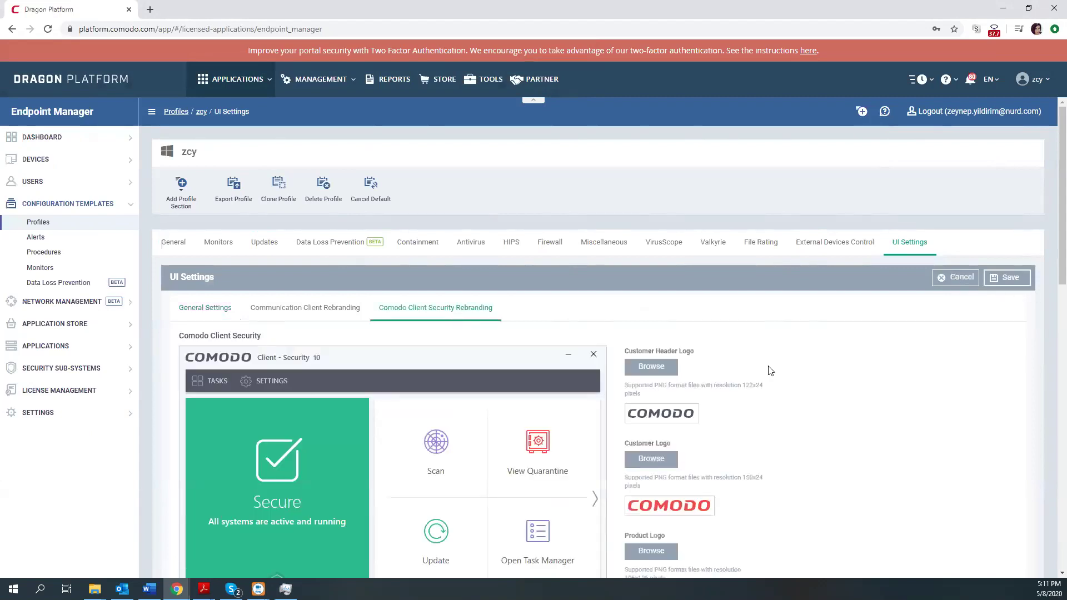
Set the customer header logo to 122x24.png and the customer logo to 150x24.png.
{"action": "scroll", "coordinate": [476, 362], "scroll_direction": "down", "scroll_amount": 3}
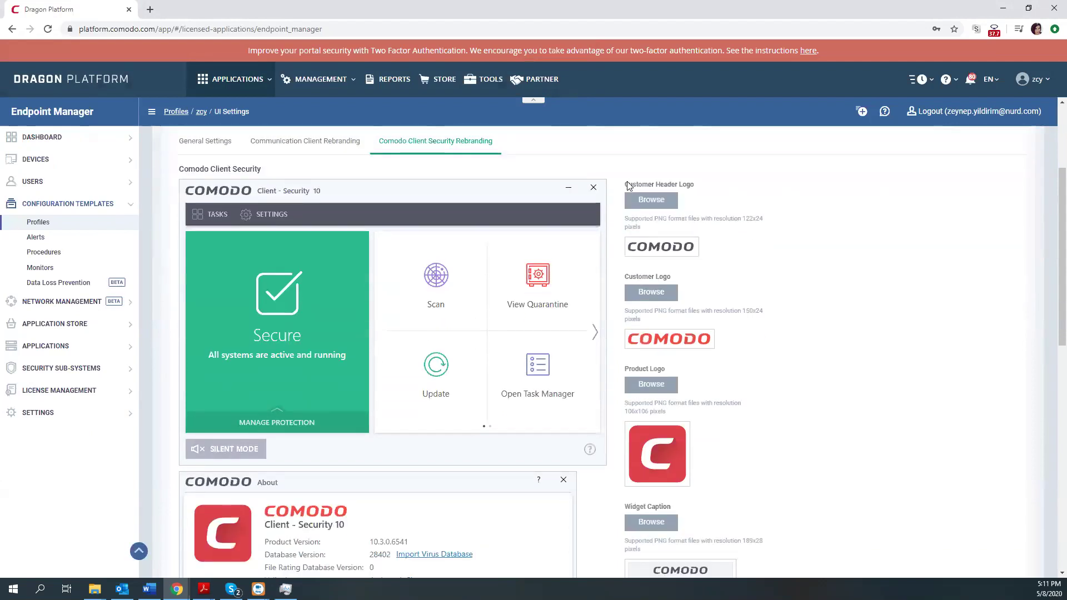
{"action": "left_click", "coordinate": [651, 200]}
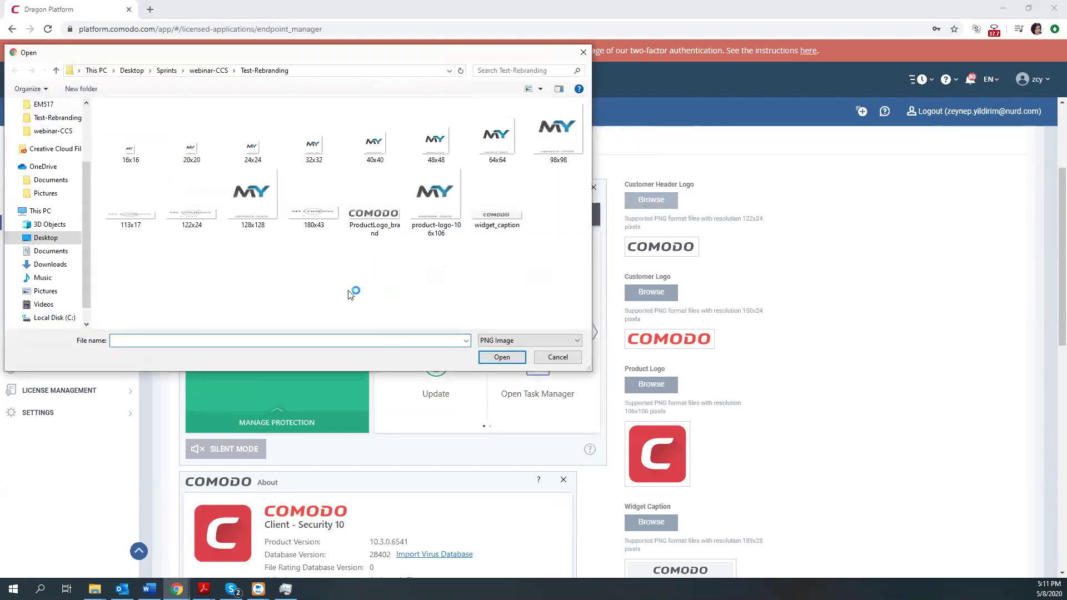
{"action": "left_click", "coordinate": [190, 214]}
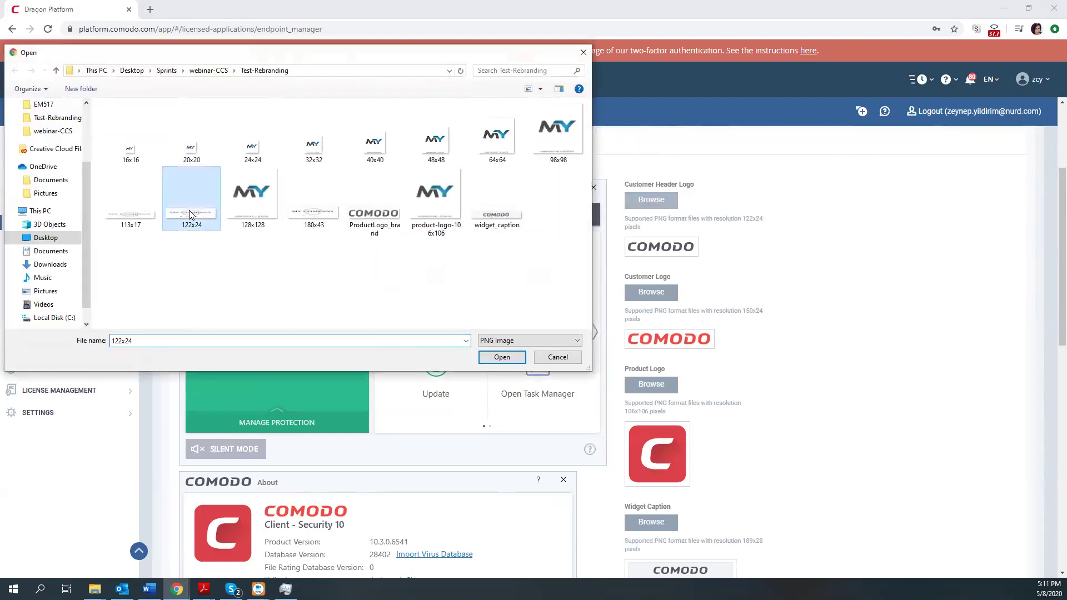
{"action": "left_click", "coordinate": [502, 357]}
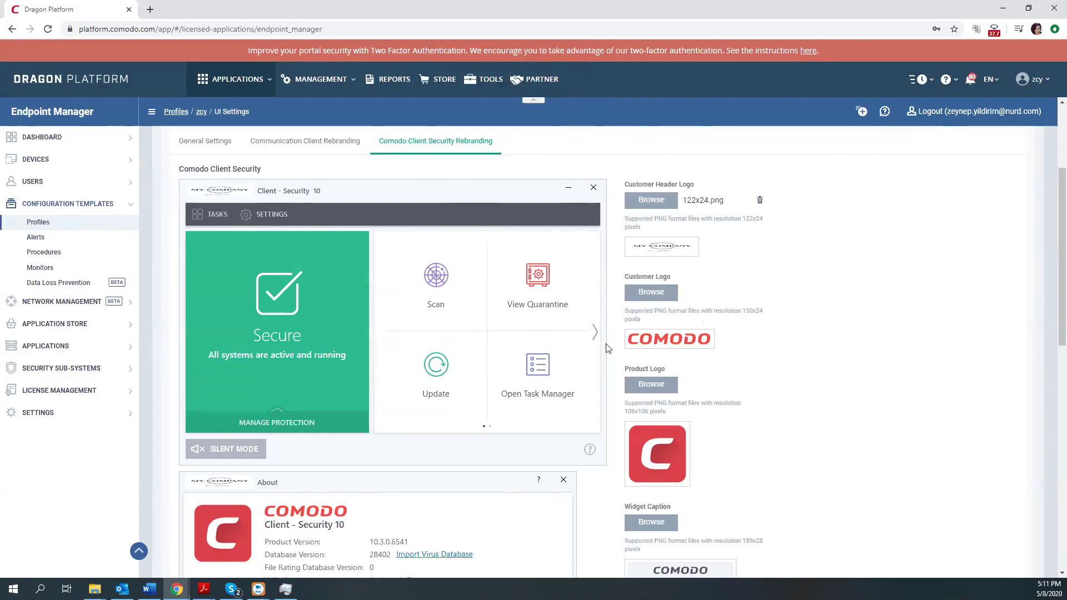
{"action": "left_click", "coordinate": [661, 297]}
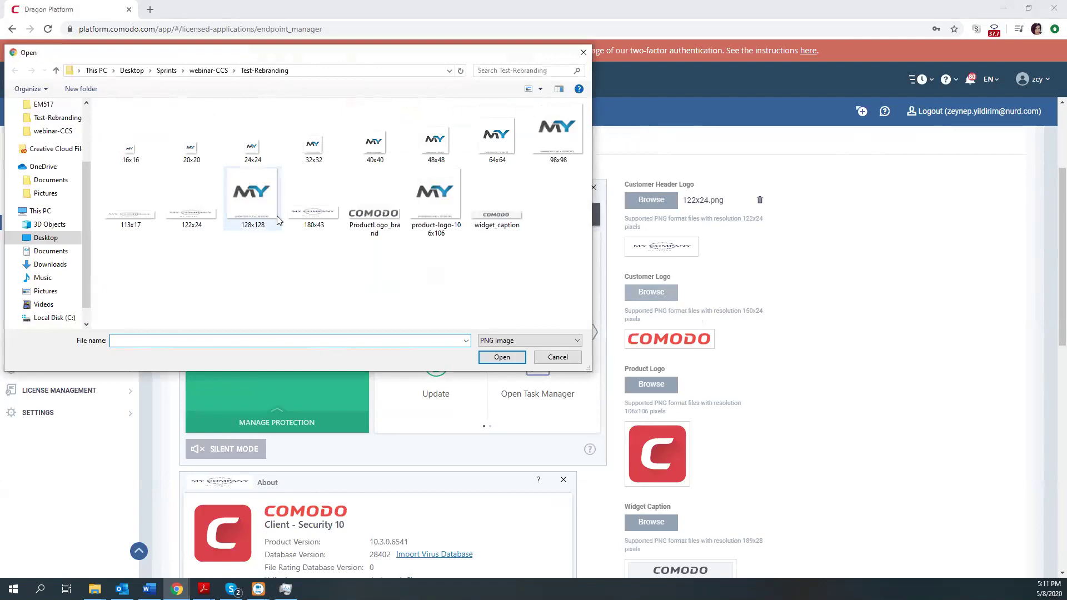
{"action": "left_click", "coordinate": [207, 71]}
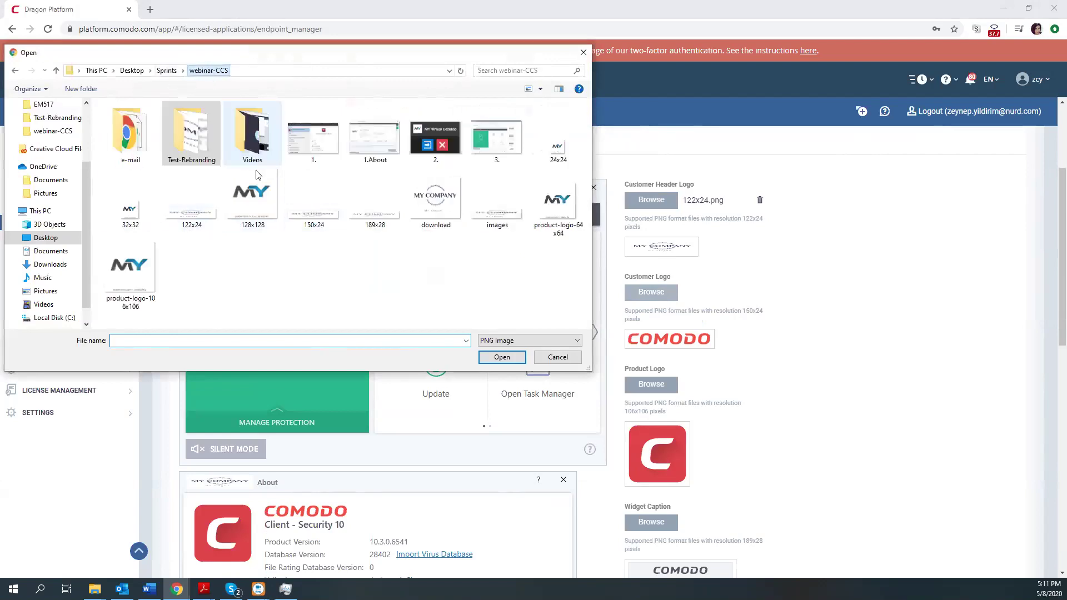
{"action": "left_click", "coordinate": [314, 200]}
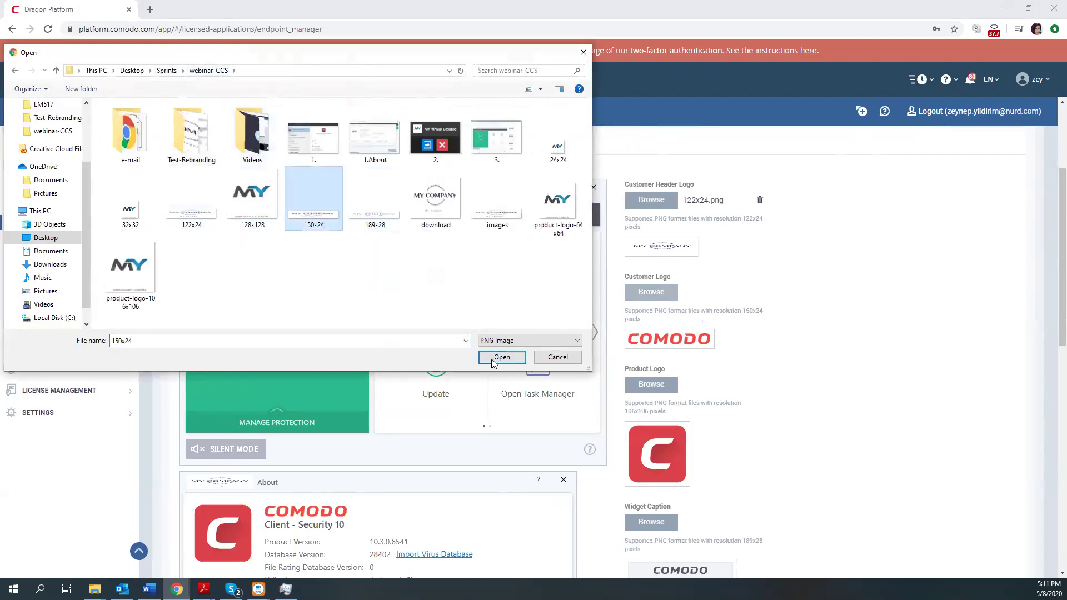
{"action": "left_click", "coordinate": [492, 358]}
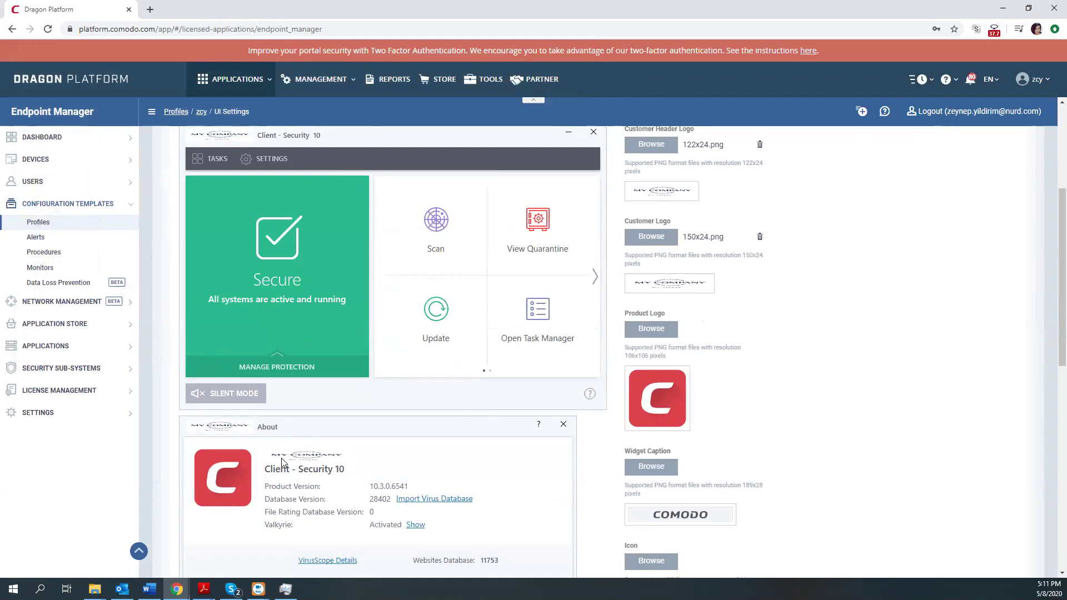
Set the Product Logo to product-logo-106x106.
{"action": "left_click", "coordinate": [653, 330]}
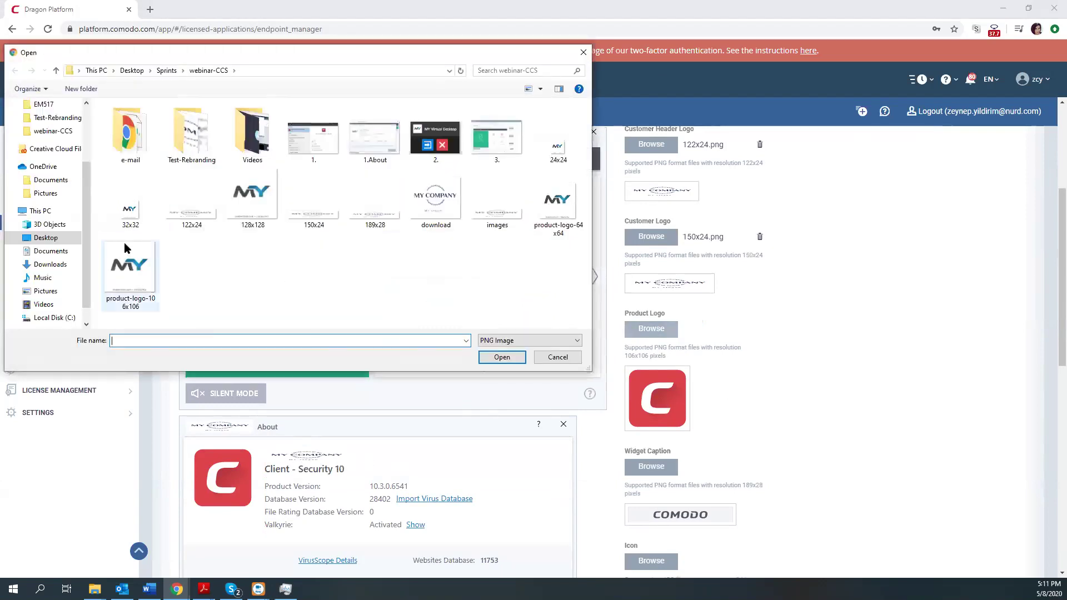
{"action": "left_click", "coordinate": [132, 275]}
{"action": "left_click", "coordinate": [492, 361]}
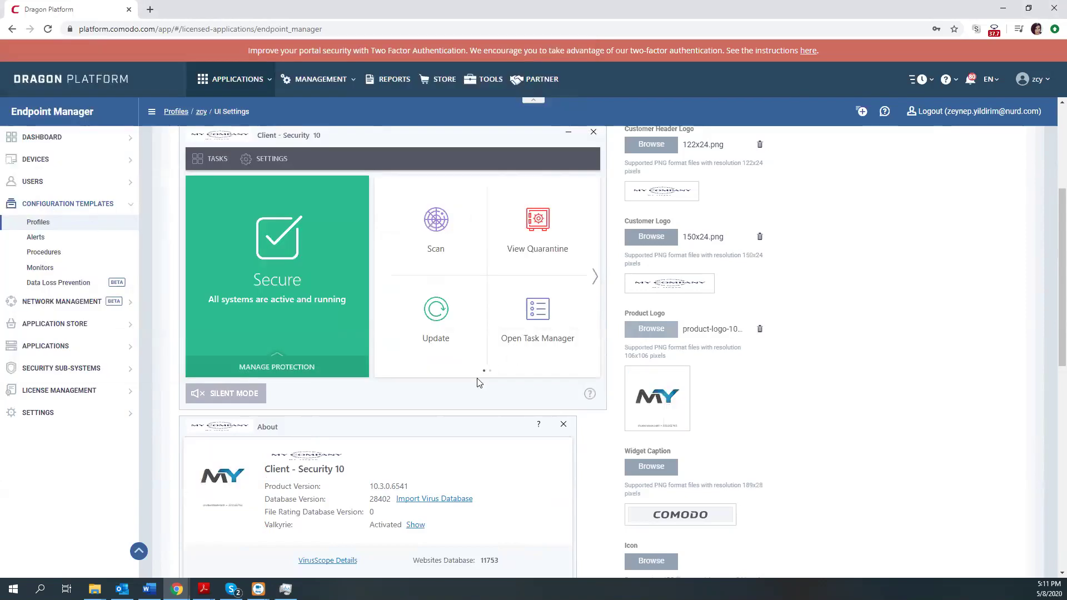
{"action": "scroll", "coordinate": [352, 405], "scroll_direction": "down", "scroll_amount": 2}
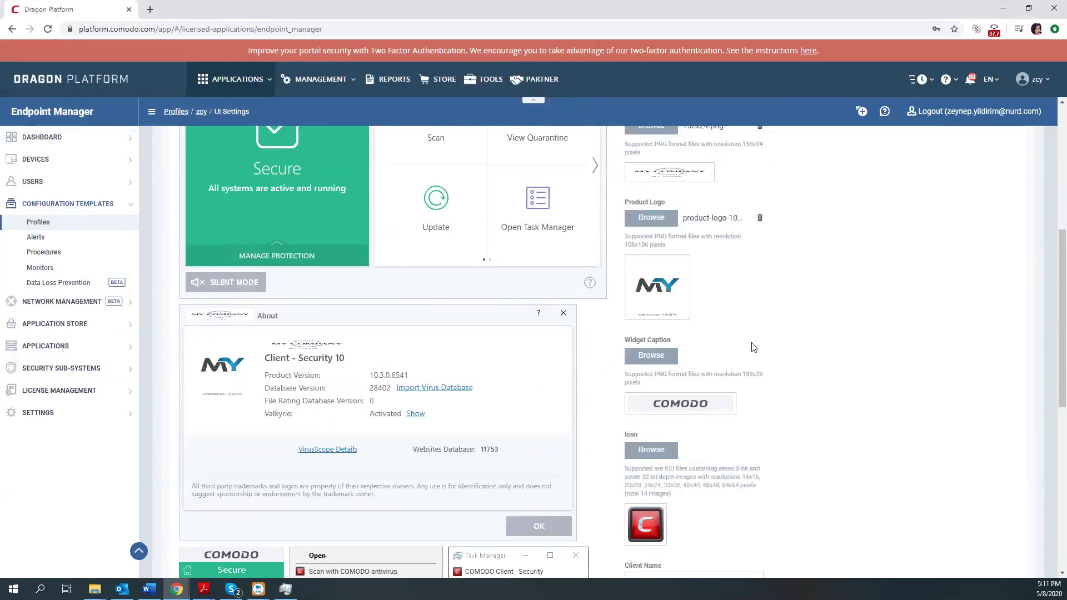
{"action": "scroll", "coordinate": [667, 317], "scroll_direction": "down", "scroll_amount": 1}
{"action": "left_click", "coordinate": [645, 300]}
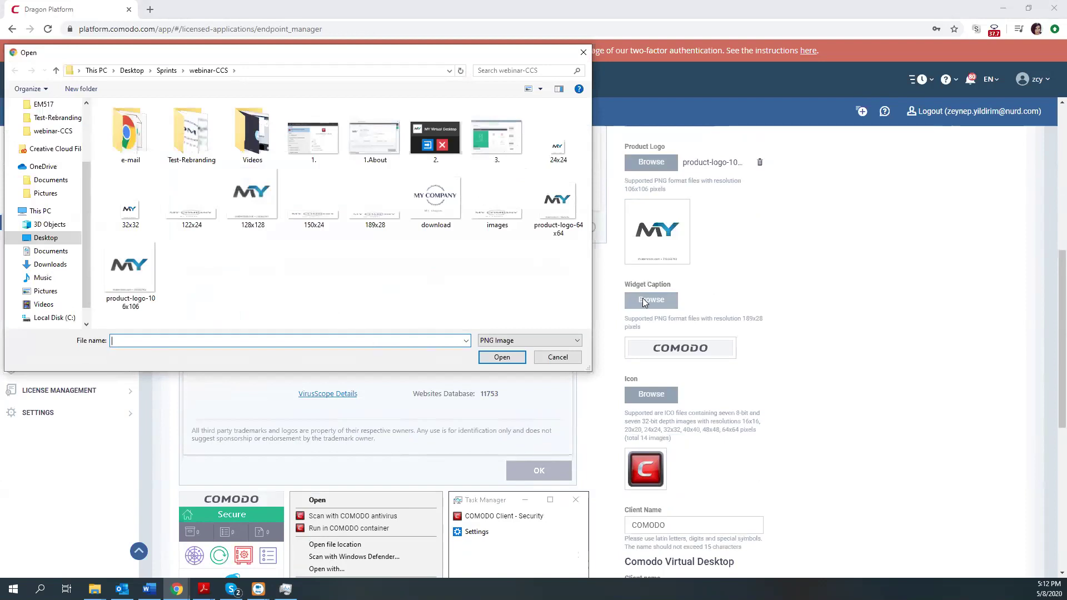
Load 189x28.png as the Widget Caption image.
{"action": "scroll", "coordinate": [200, 453], "scroll_direction": "down", "scroll_amount": 1}
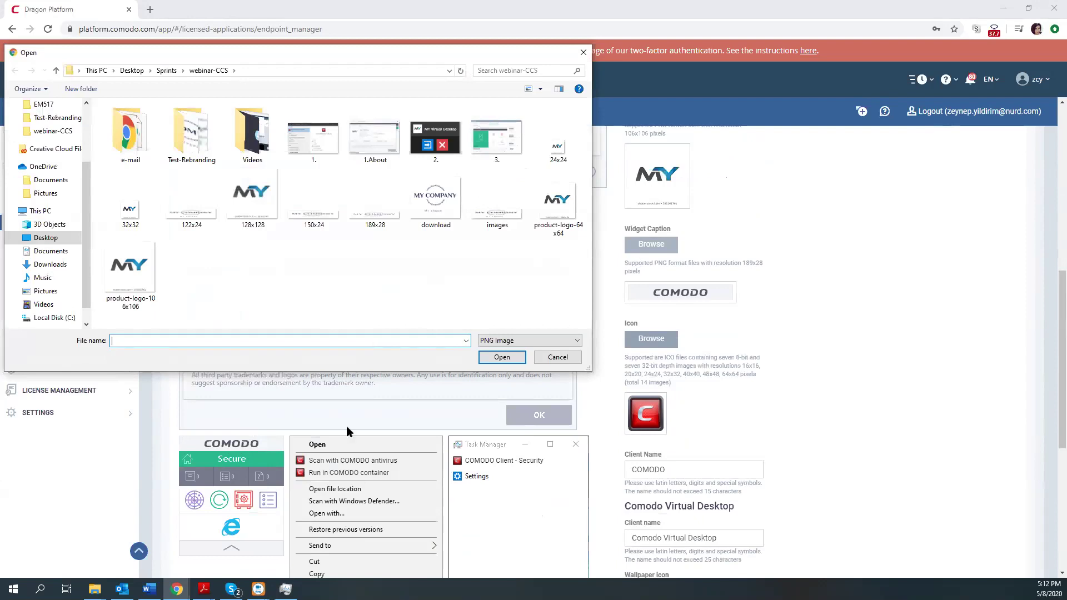
{"action": "left_click", "coordinate": [376, 206]}
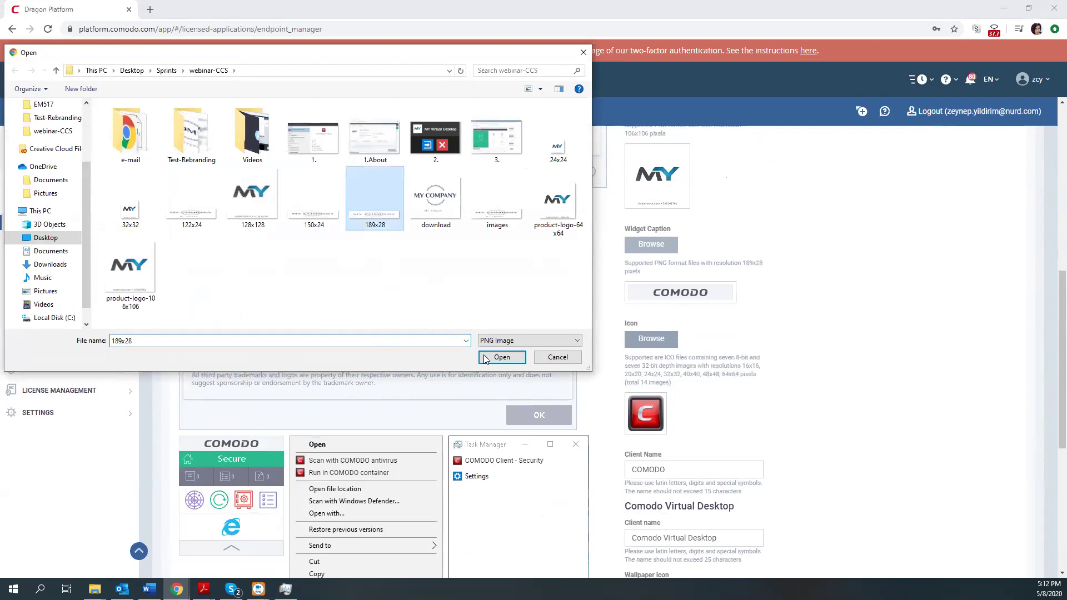
{"action": "left_click", "coordinate": [488, 358]}
{"action": "scroll", "coordinate": [656, 328], "scroll_direction": "down", "scroll_amount": 2}
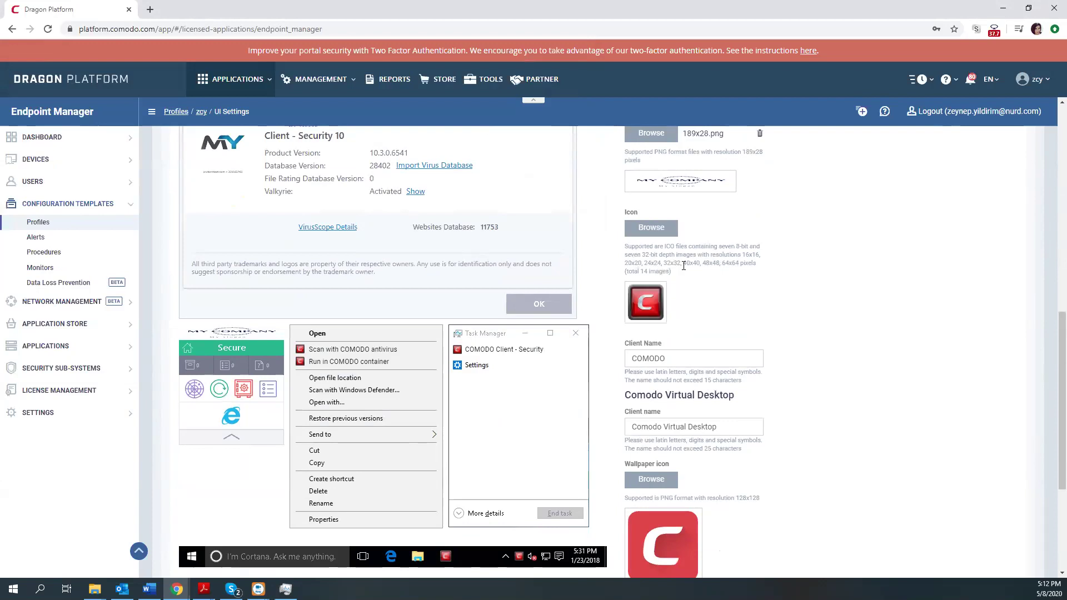
{"action": "left_click_drag", "start_coordinate": [660, 246], "coordinate": [722, 264]}
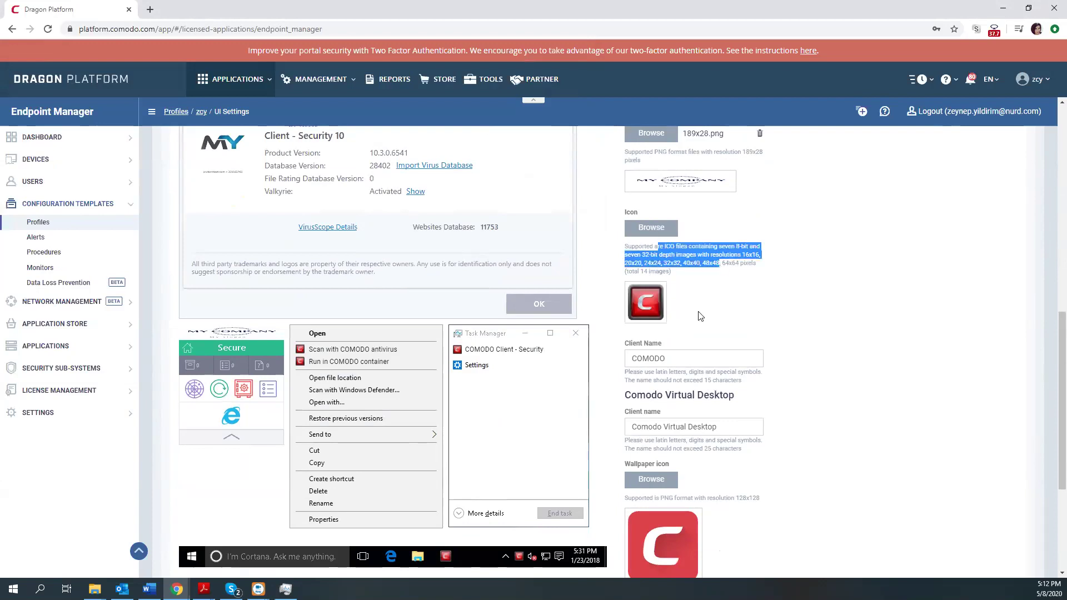
{"action": "scroll", "coordinate": [687, 301], "scroll_direction": "down", "scroll_amount": 1}
Set Client Name to 'Dream IT' and start entering 'Client' as the Virtual Desktop client name.
{"action": "left_click", "coordinate": [686, 300]}
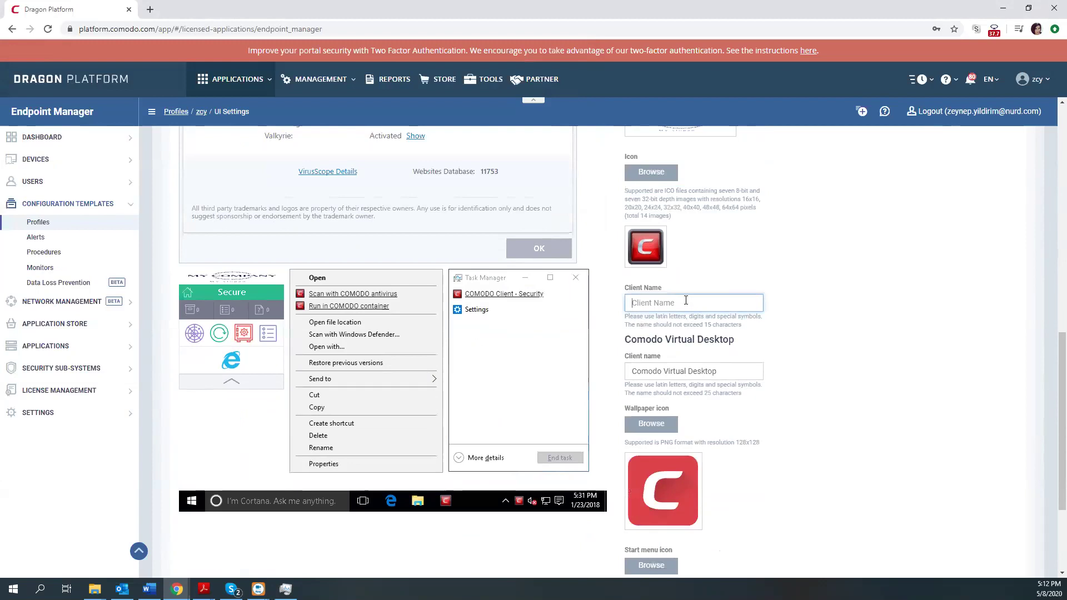
{"action": "type", "text": "Dream"}
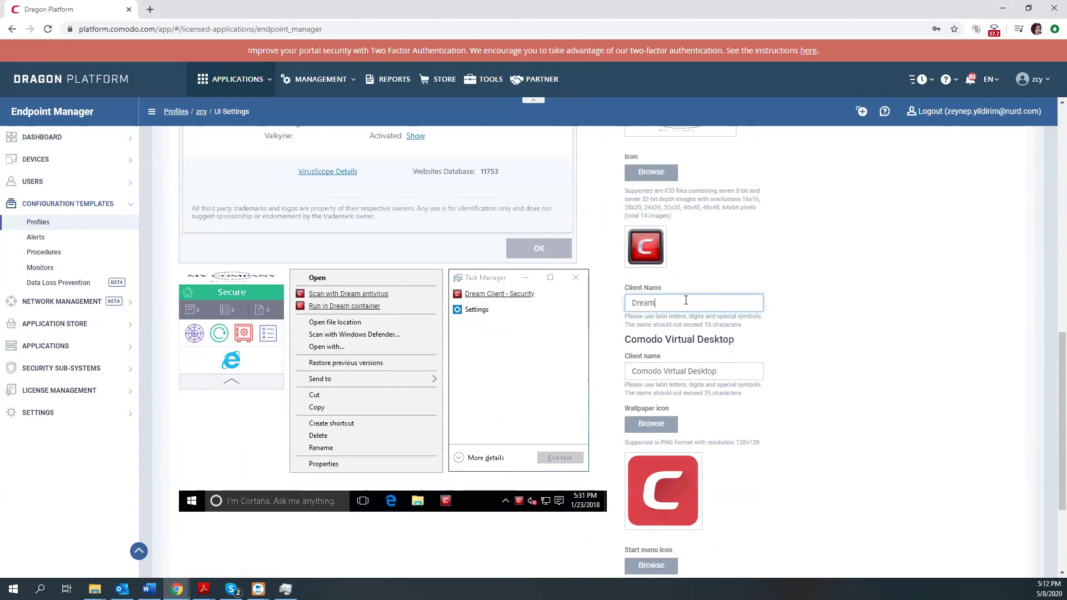
{"action": "type", "text": " IT"}
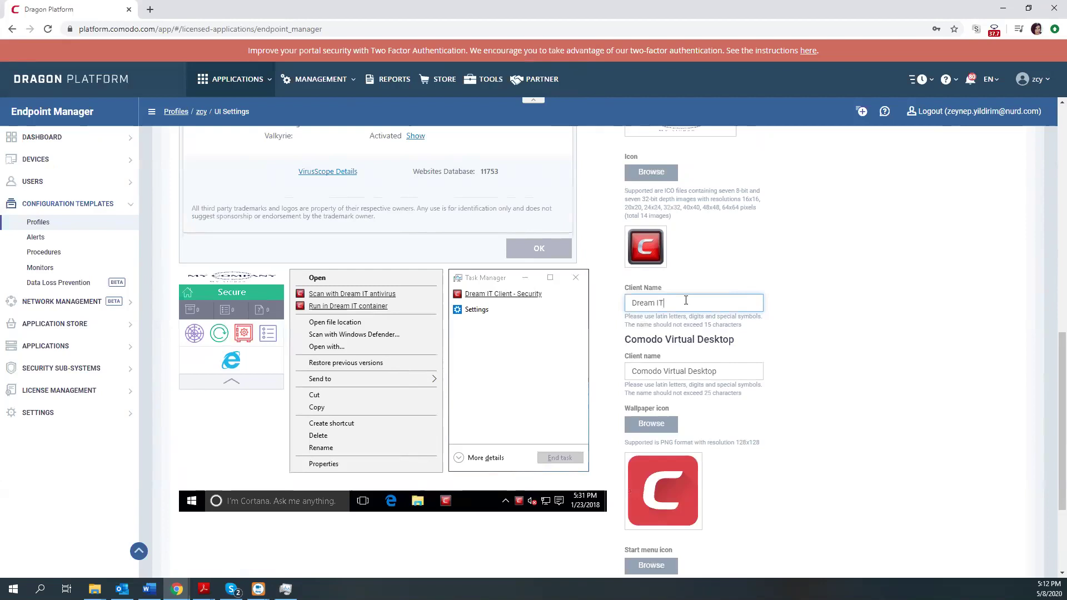
{"action": "scroll", "coordinate": [686, 300], "scroll_direction": "down", "scroll_amount": 1}
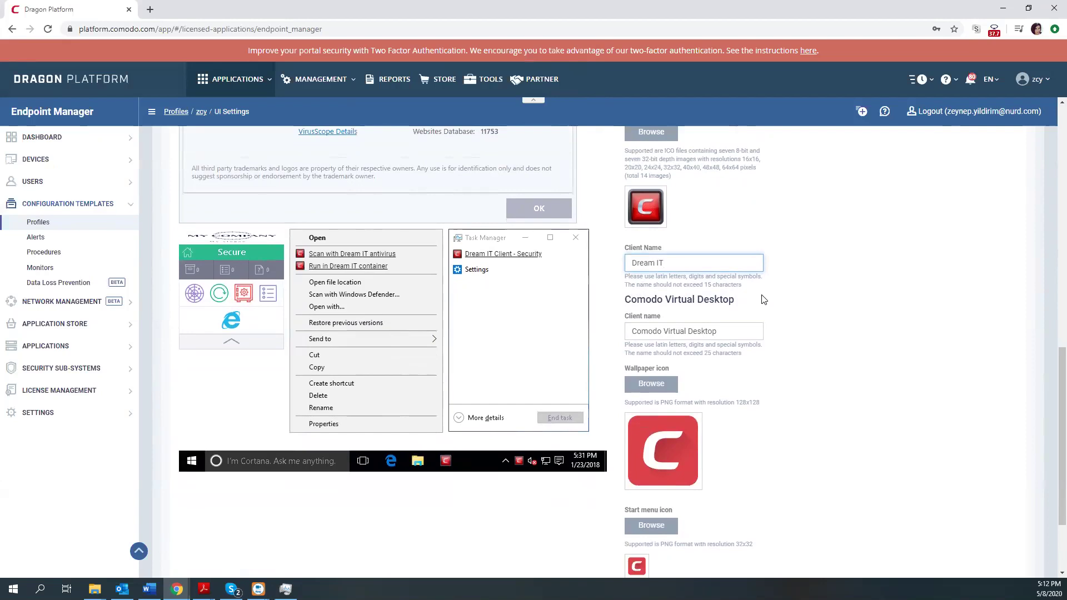
{"action": "scroll", "coordinate": [763, 300], "scroll_direction": "down", "scroll_amount": 2}
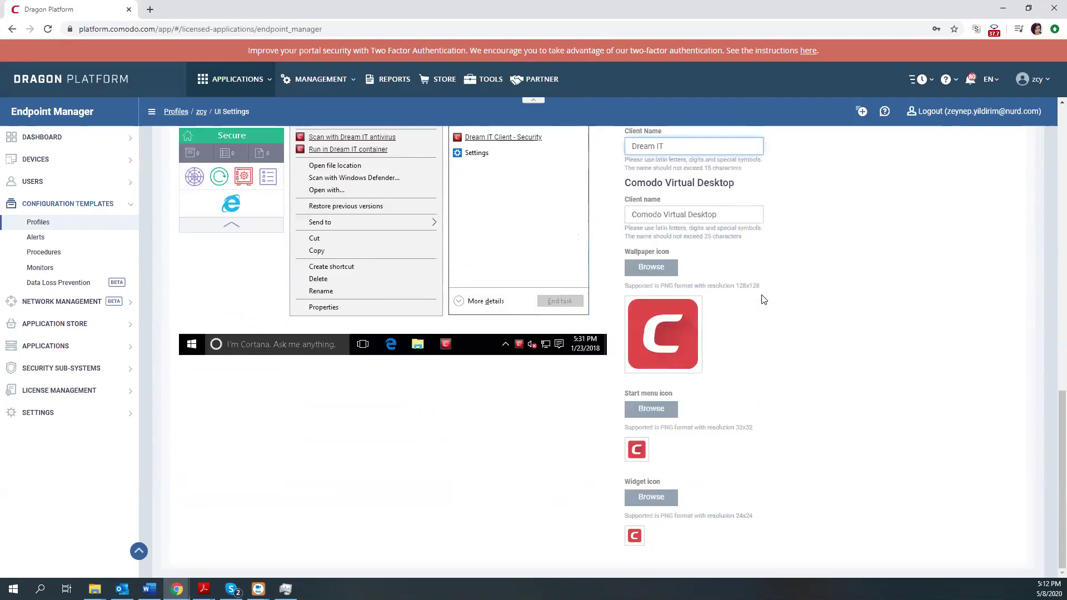
{"action": "scroll", "coordinate": [764, 300], "scroll_direction": "up", "scroll_amount": 1}
{"action": "left_click", "coordinate": [708, 241]}
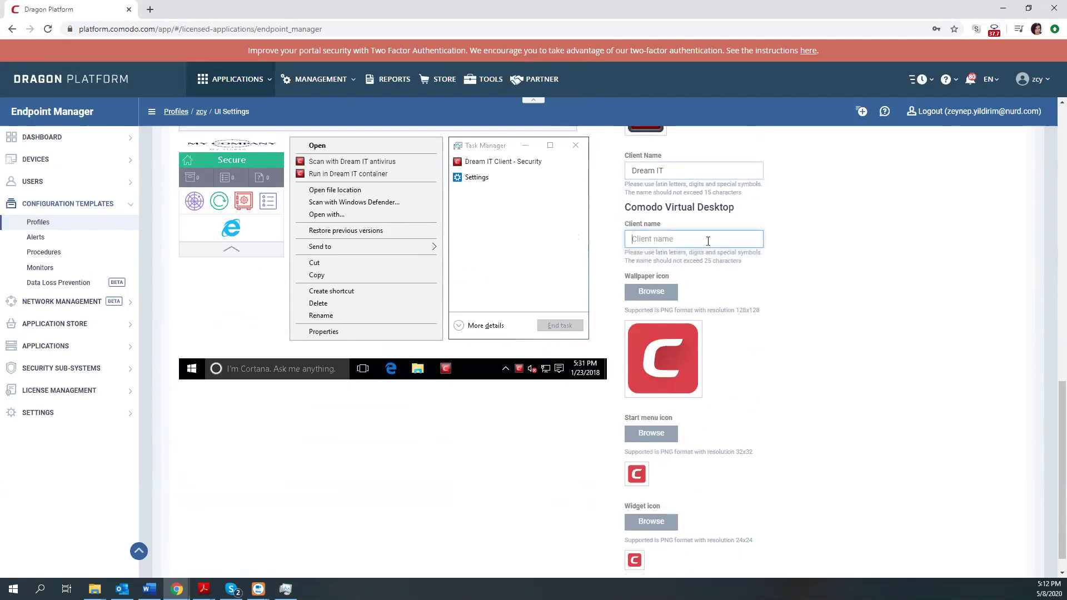
{"action": "type", "text": "Client IT"}
Load 128x128.png as wallpaper icon, 32x32.png as Start menu icon and 24x24.png as widget icon.
{"action": "left_click", "coordinate": [664, 296]}
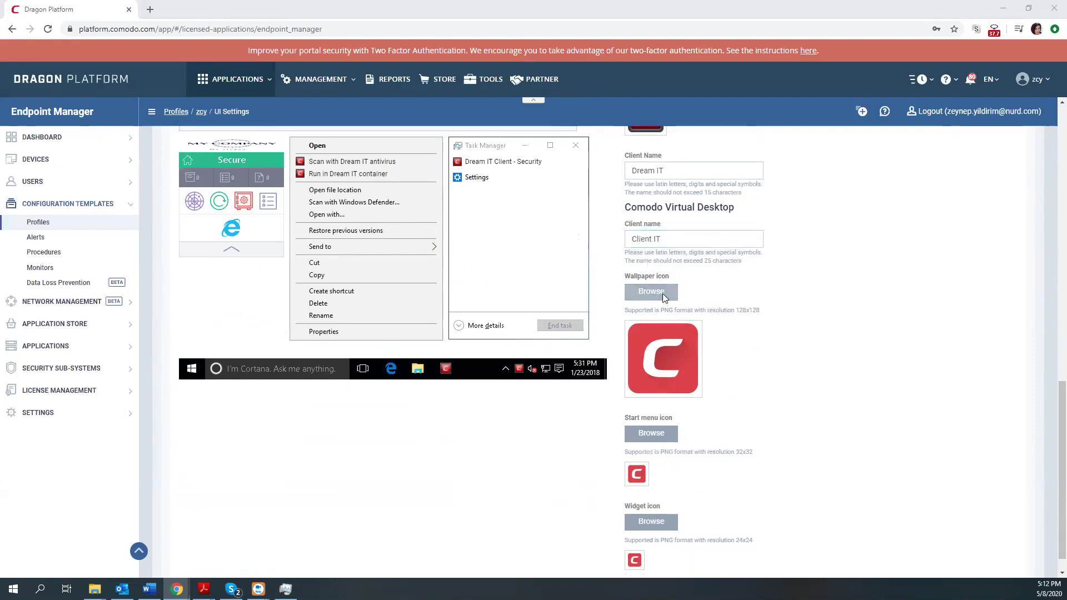
{"action": "left_click", "coordinate": [227, 217]}
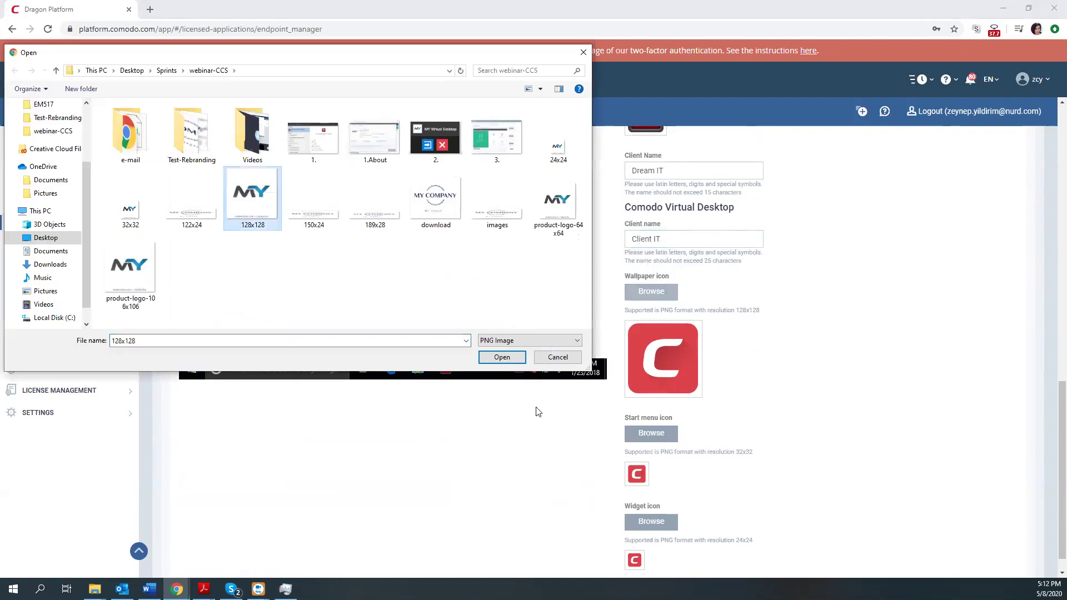
{"action": "left_click", "coordinate": [502, 357]}
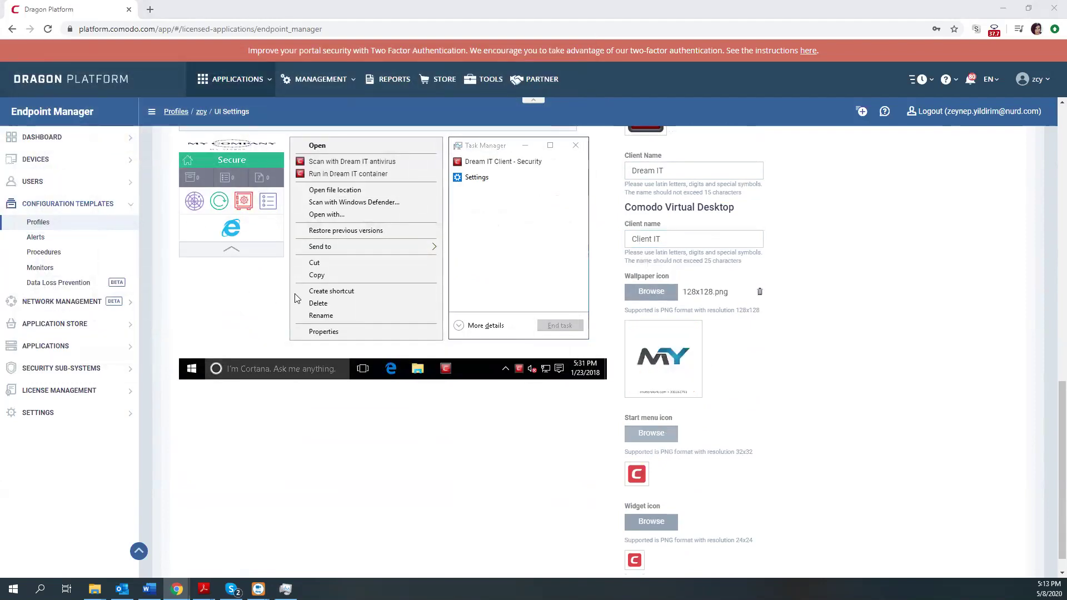
{"action": "left_click", "coordinate": [117, 209]}
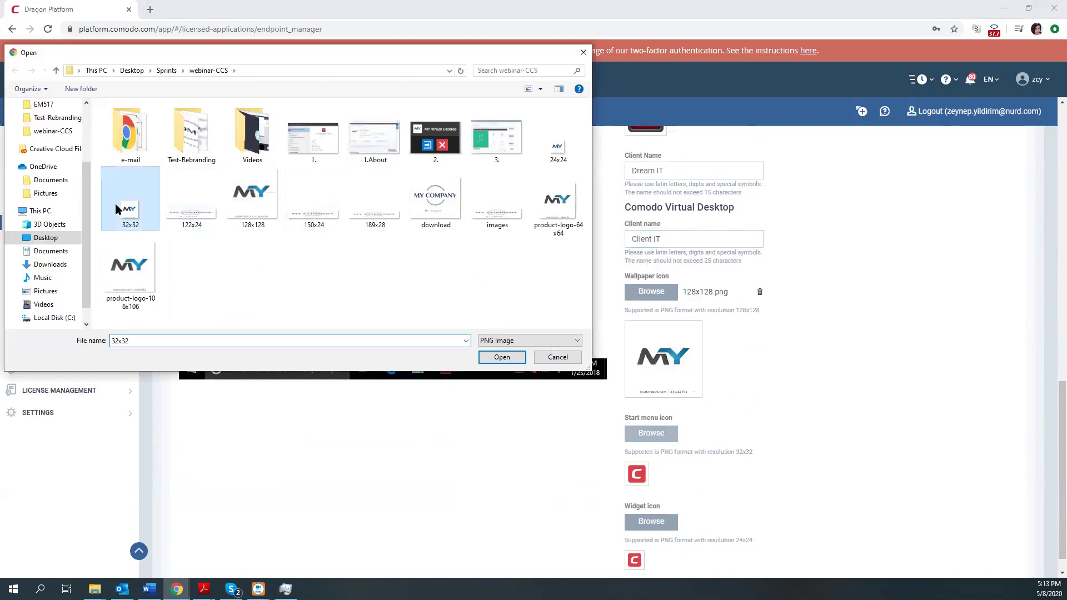
{"action": "left_click", "coordinate": [488, 357]}
{"action": "scroll", "coordinate": [612, 463], "scroll_direction": "down", "scroll_amount": 1}
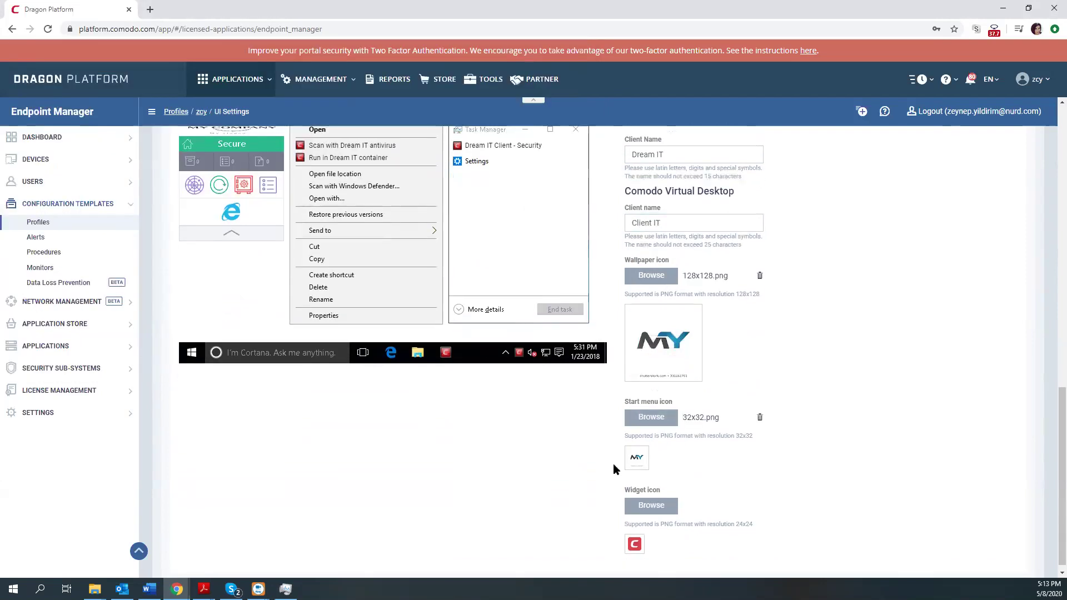
{"action": "left_click", "coordinate": [652, 498]}
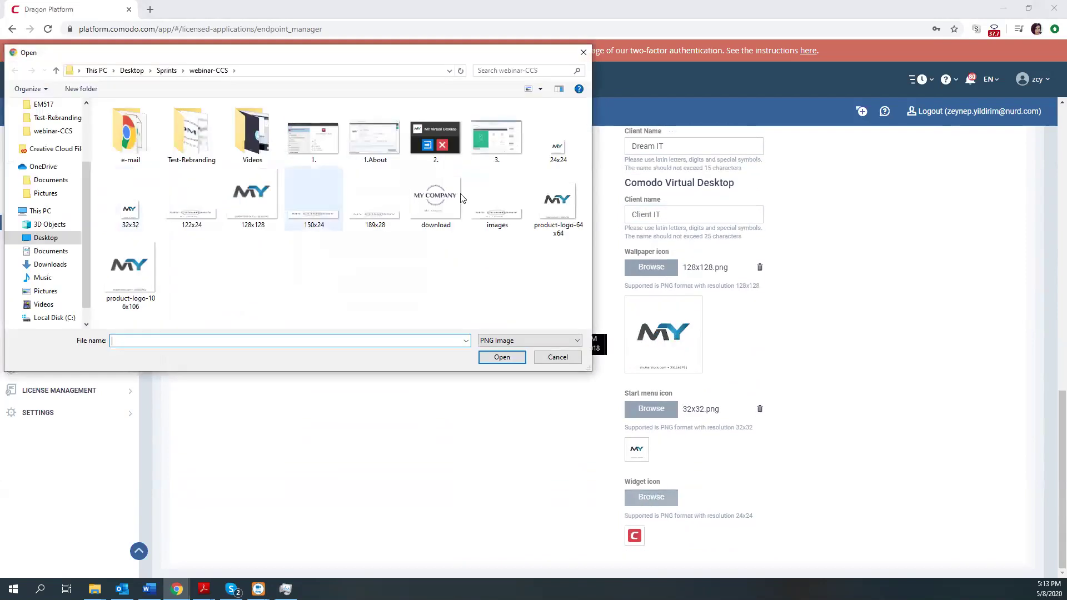
{"action": "left_click", "coordinate": [558, 146]}
{"action": "left_click", "coordinate": [502, 358]}
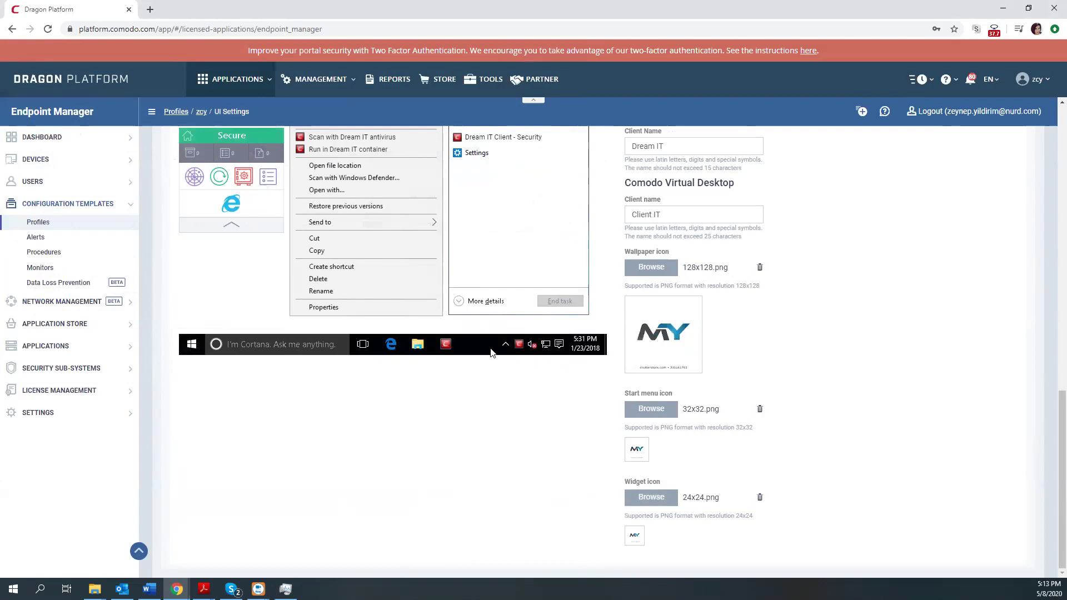
{"action": "scroll", "coordinate": [492, 353], "scroll_direction": "up", "scroll_amount": 2}
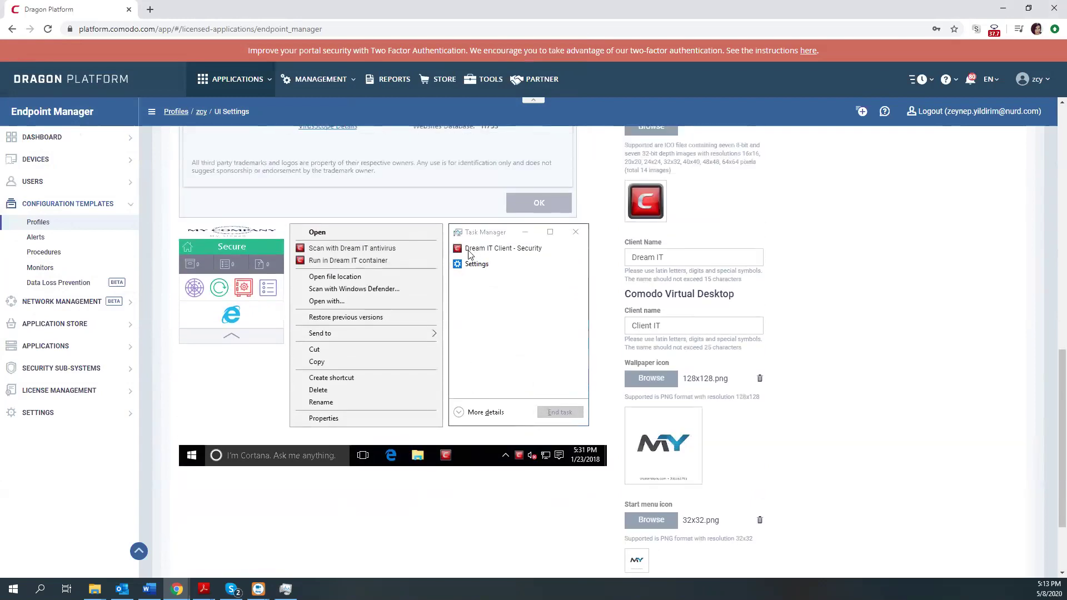
Check the Dream IT names in the preview, then save the UI Settings section.
{"action": "left_click_drag", "start_coordinate": [309, 248], "coordinate": [397, 253]}
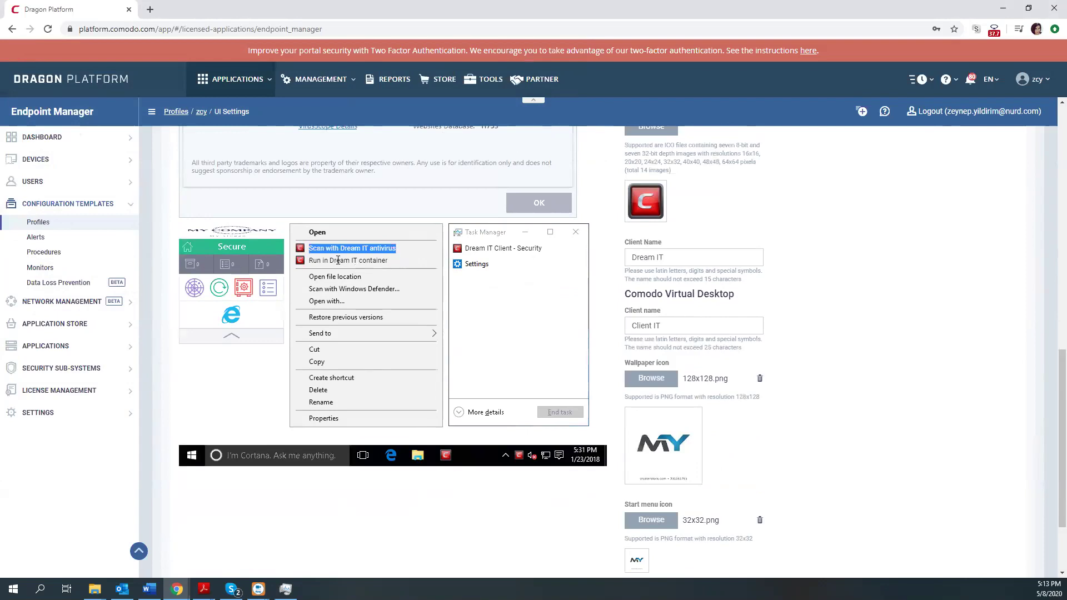
{"action": "left_click_drag", "start_coordinate": [472, 248], "coordinate": [566, 254]}
{"action": "left_click", "coordinate": [566, 254]}
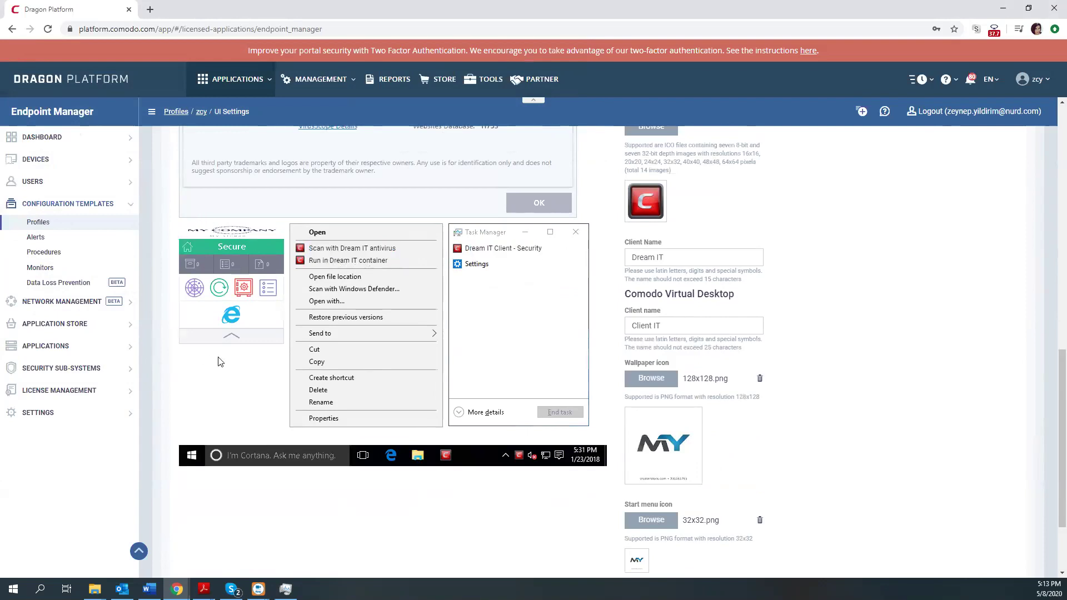
{"action": "scroll", "coordinate": [275, 302], "scroll_direction": "up", "scroll_amount": 4}
{"action": "scroll", "coordinate": [319, 329], "scroll_direction": "up", "scroll_amount": 6}
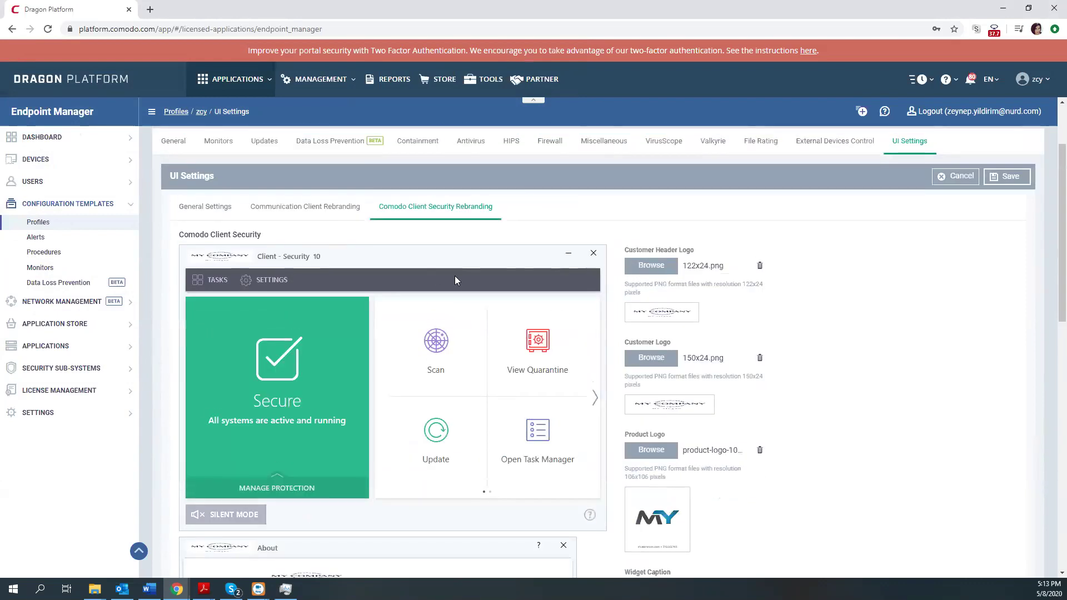
{"action": "left_click", "coordinate": [1009, 178]}
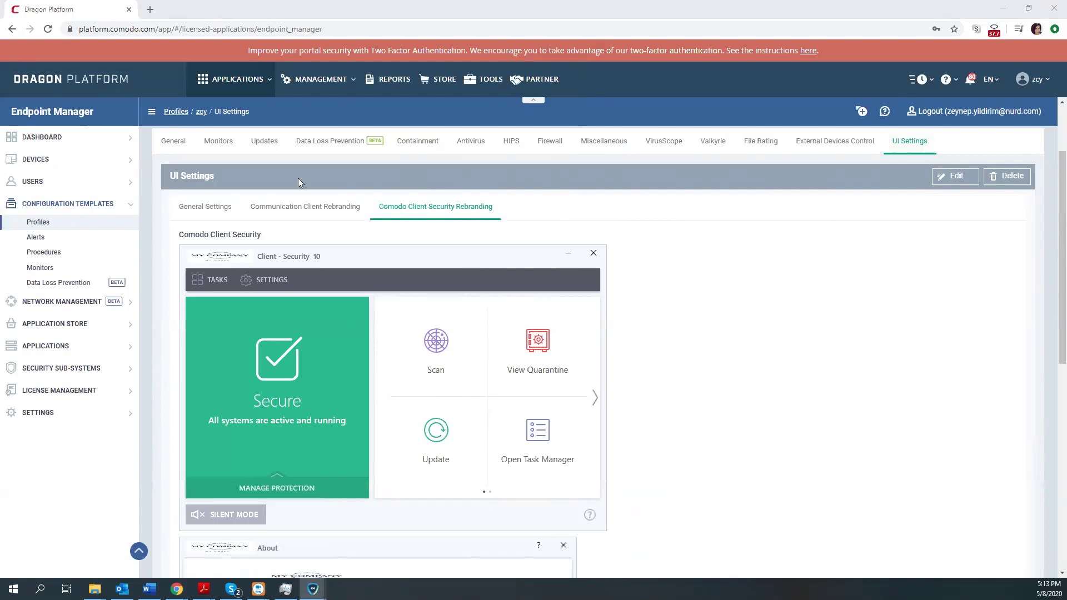
Show the Communication Client rebranding preview and close the Submit ticket preview.
{"action": "left_click", "coordinate": [320, 209]}
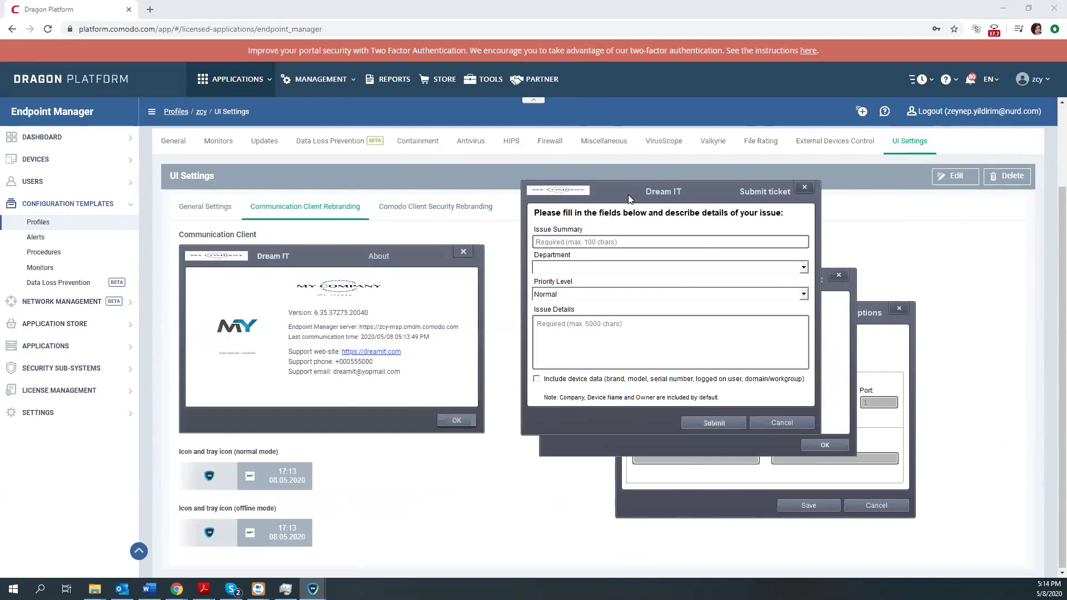
{"action": "left_click", "coordinate": [804, 187]}
{"action": "left_click_drag", "start_coordinate": [713, 287], "coordinate": [676, 261]}
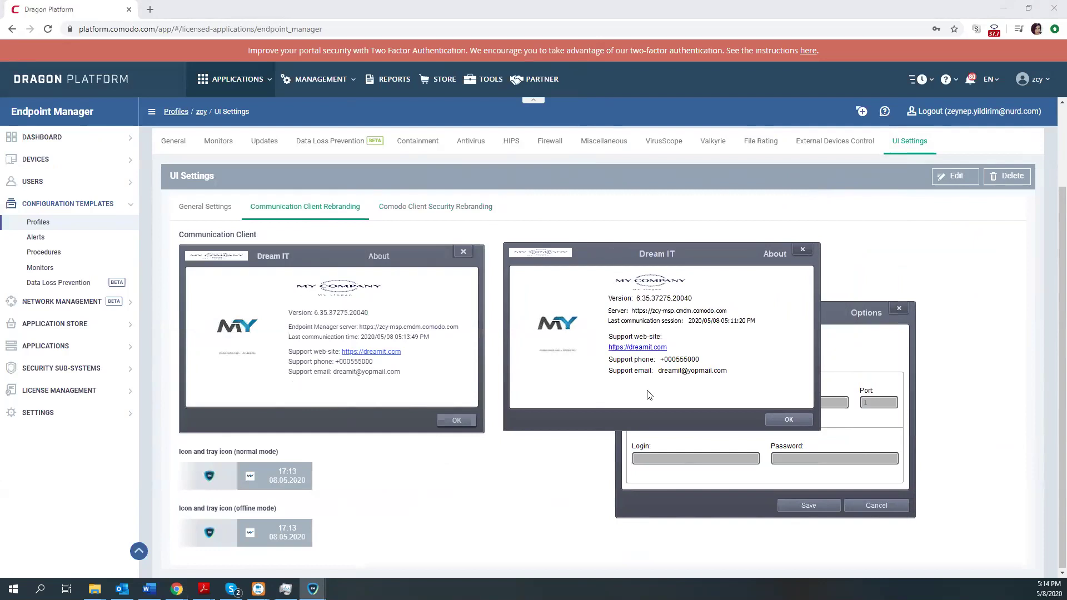
{"action": "left_click_drag", "start_coordinate": [678, 259], "coordinate": [679, 258]}
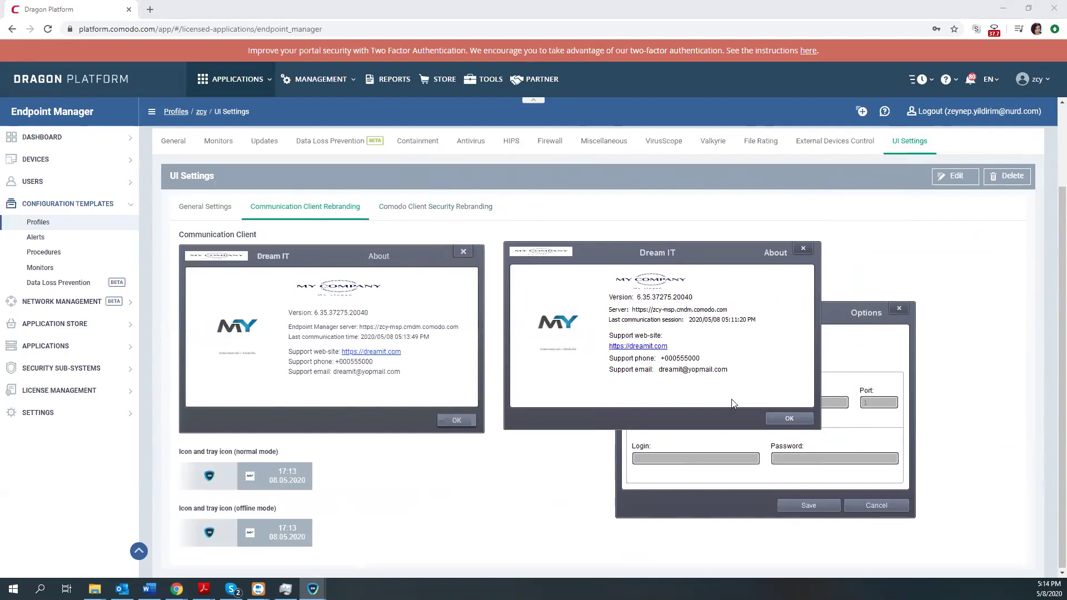
Close the client's Dream IT About window and save its Options.
{"action": "left_click", "coordinate": [786, 419]}
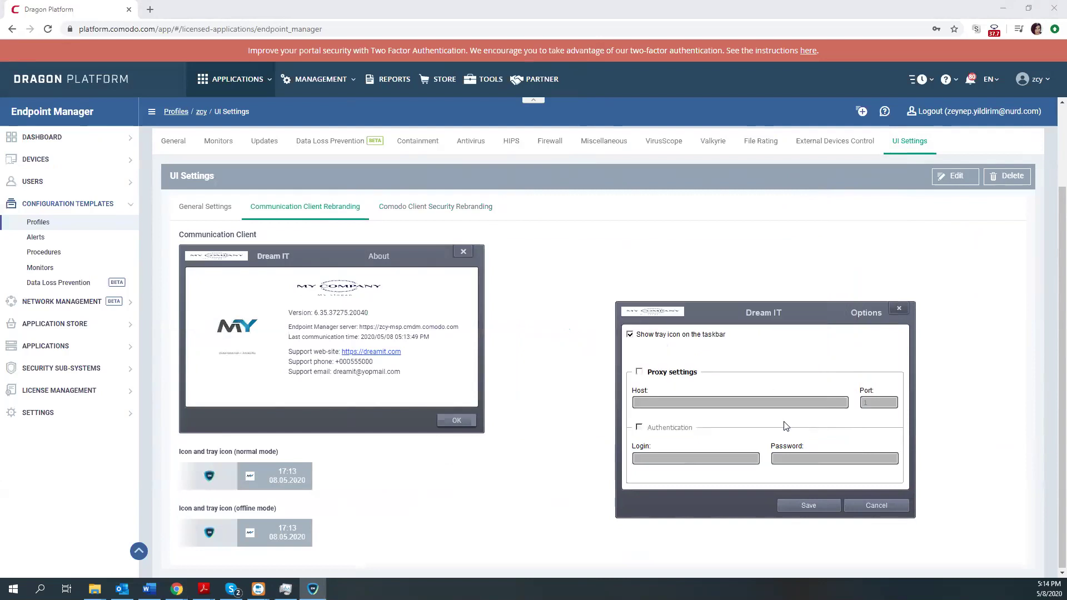
{"action": "left_click_drag", "start_coordinate": [747, 320], "coordinate": [666, 254]}
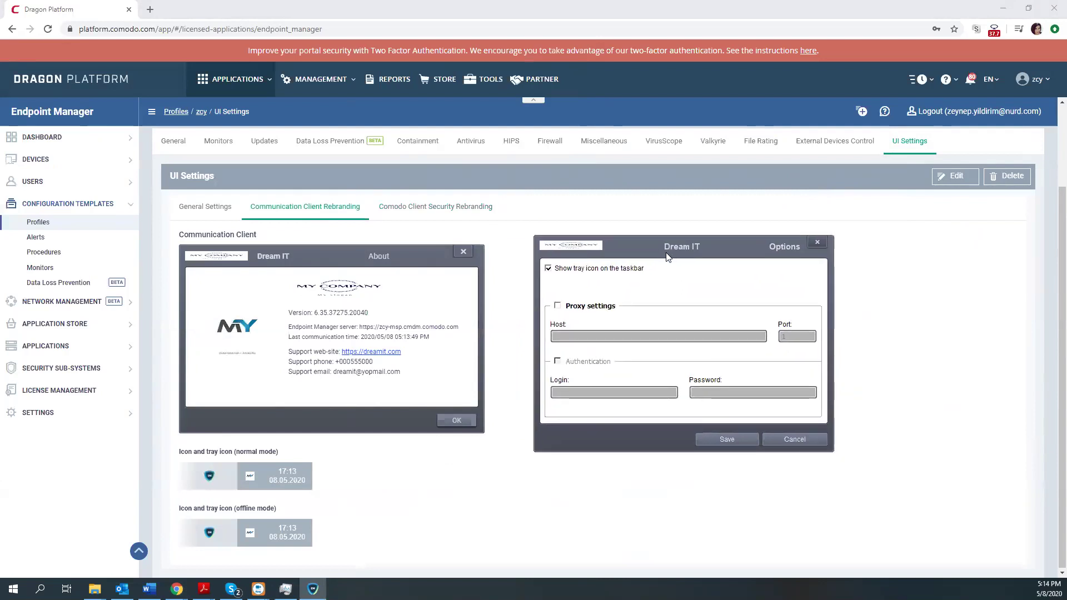
{"action": "left_click", "coordinate": [743, 437]}
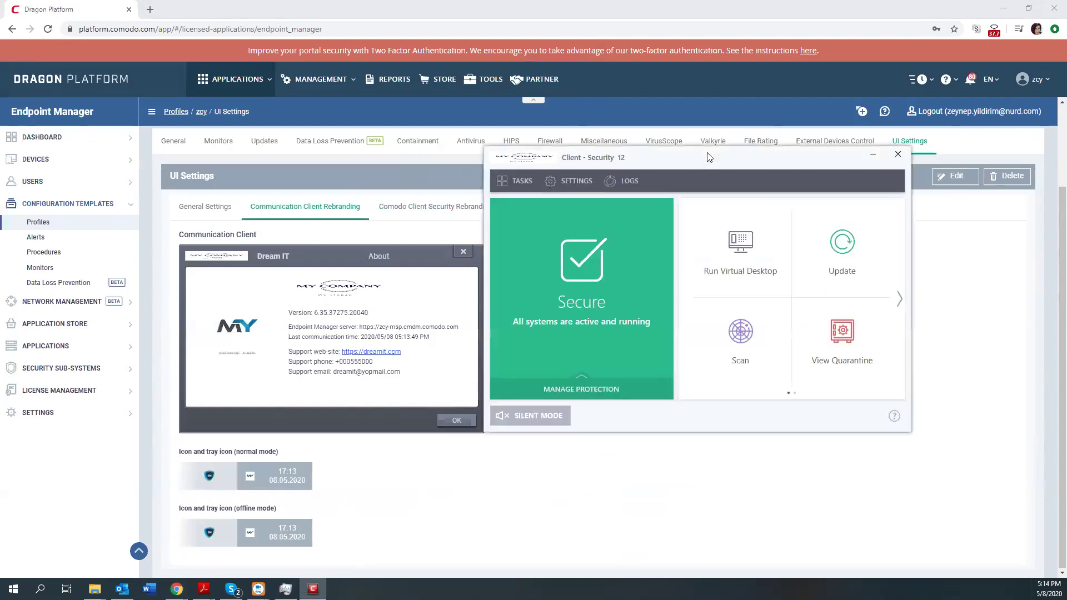
Show the Comodo Client Security Rebranding preview beside the client window.
{"action": "left_click_drag", "start_coordinate": [709, 158], "coordinate": [728, 159]}
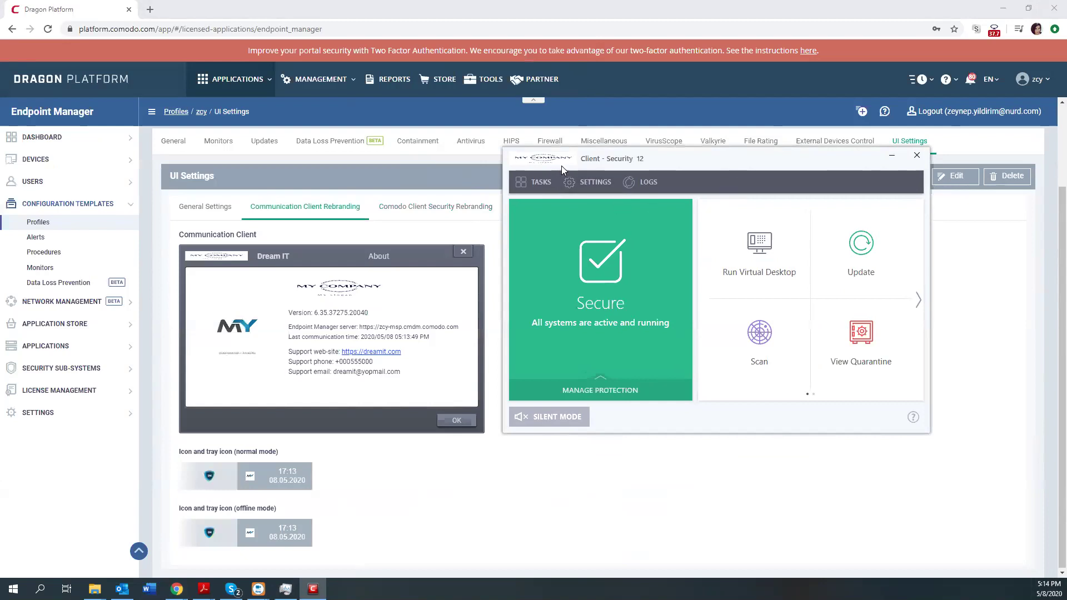
{"action": "left_click", "coordinate": [434, 216]}
{"action": "left_click", "coordinate": [434, 211]}
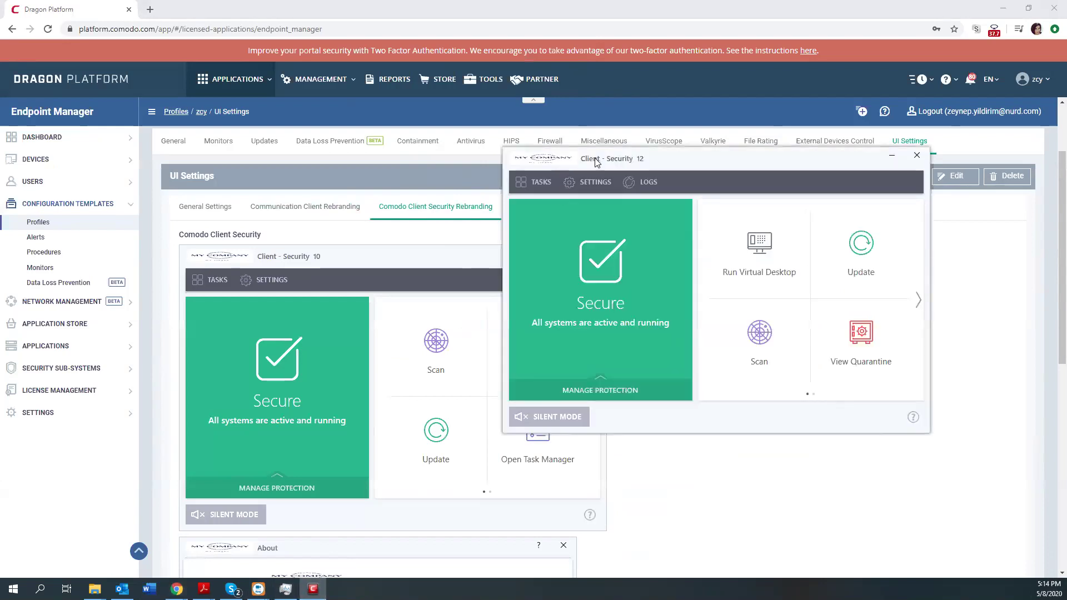
{"action": "left_click_drag", "start_coordinate": [594, 161], "coordinate": [701, 238]}
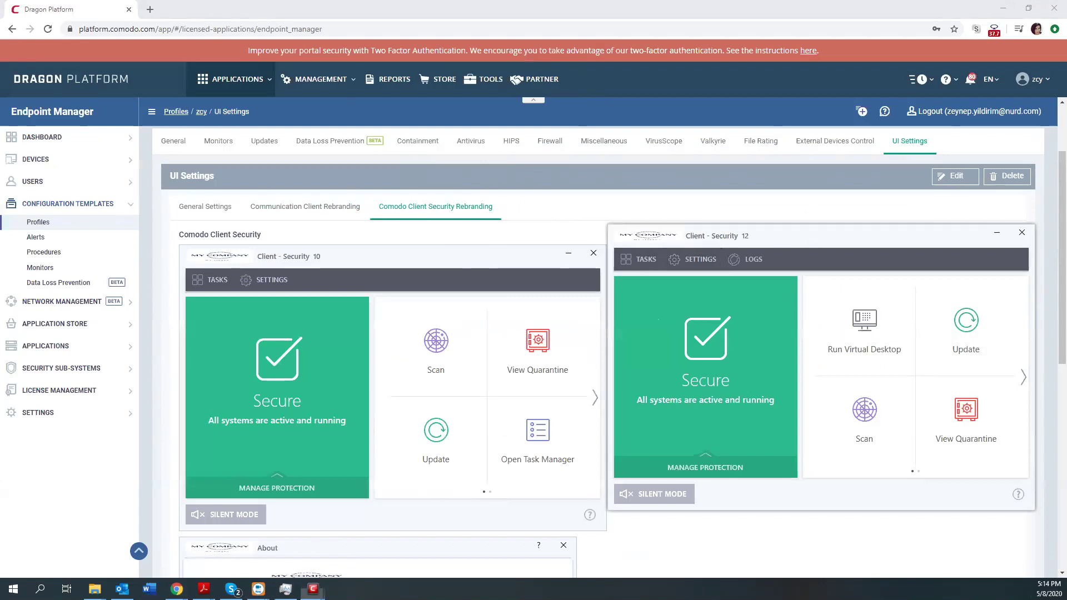
Open and cancel the client's Advanced Settings, then open its Quarantine list.
{"action": "left_click", "coordinate": [695, 259]}
{"action": "left_click_drag", "start_coordinate": [535, 53], "coordinate": [557, 103]}
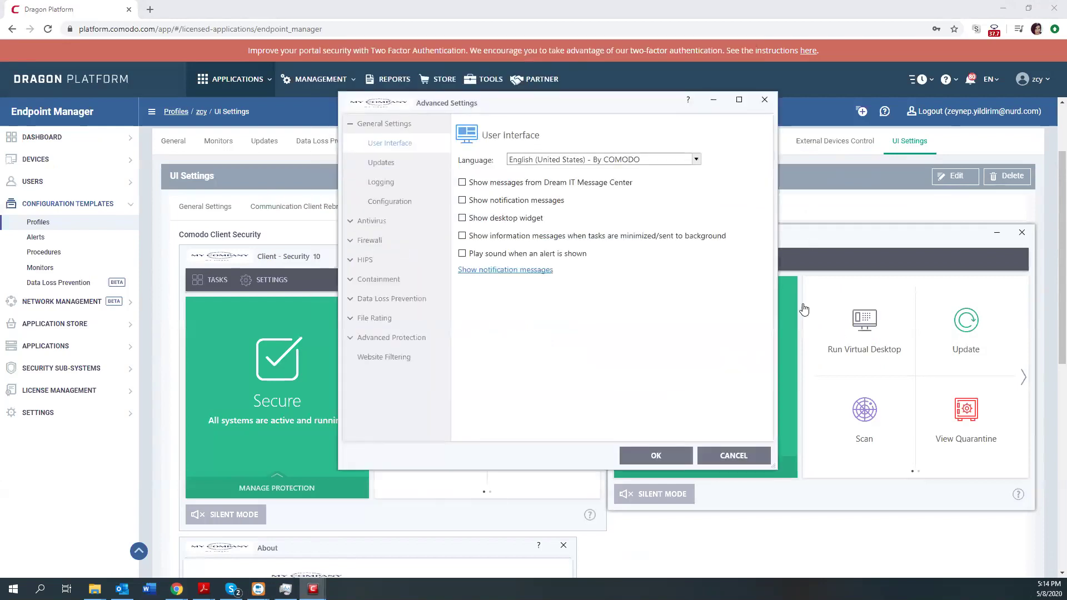
{"action": "left_click", "coordinate": [966, 426]}
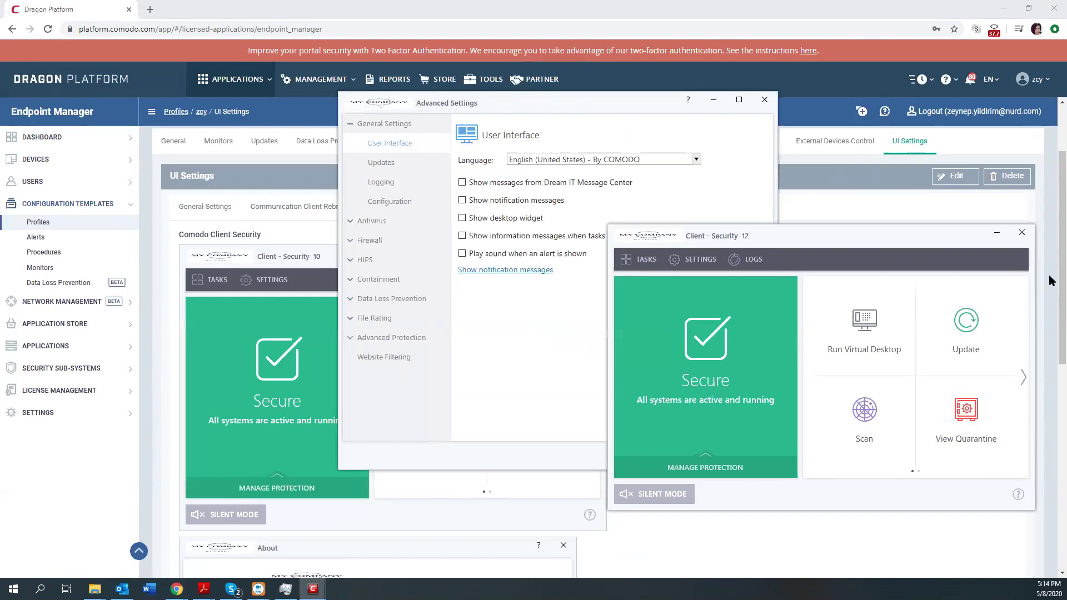
{"action": "left_click", "coordinate": [763, 101]}
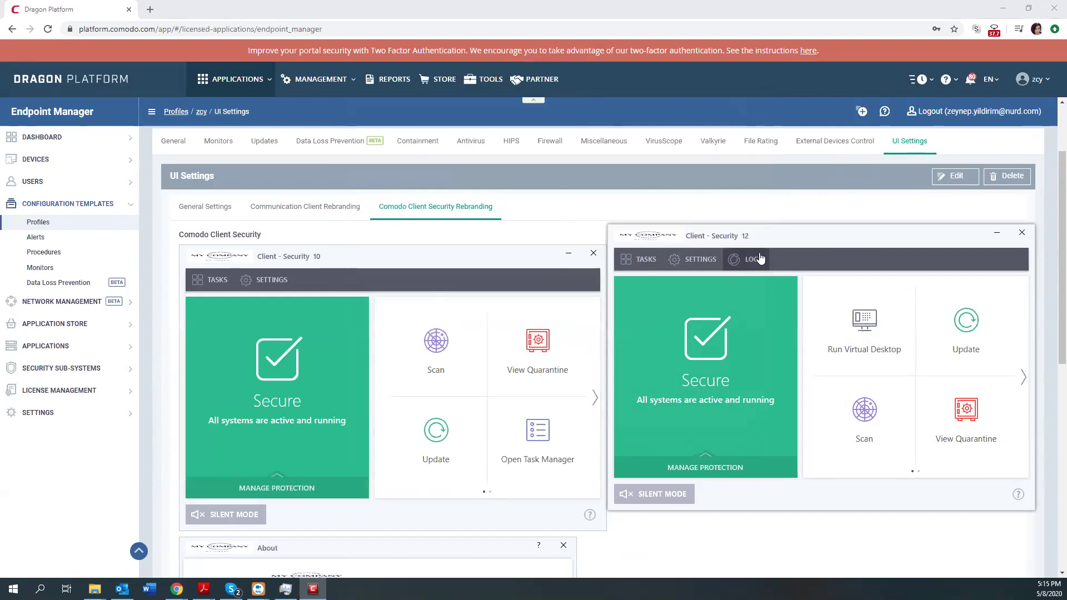
{"action": "left_click_drag", "start_coordinate": [795, 231], "coordinate": [713, 244]}
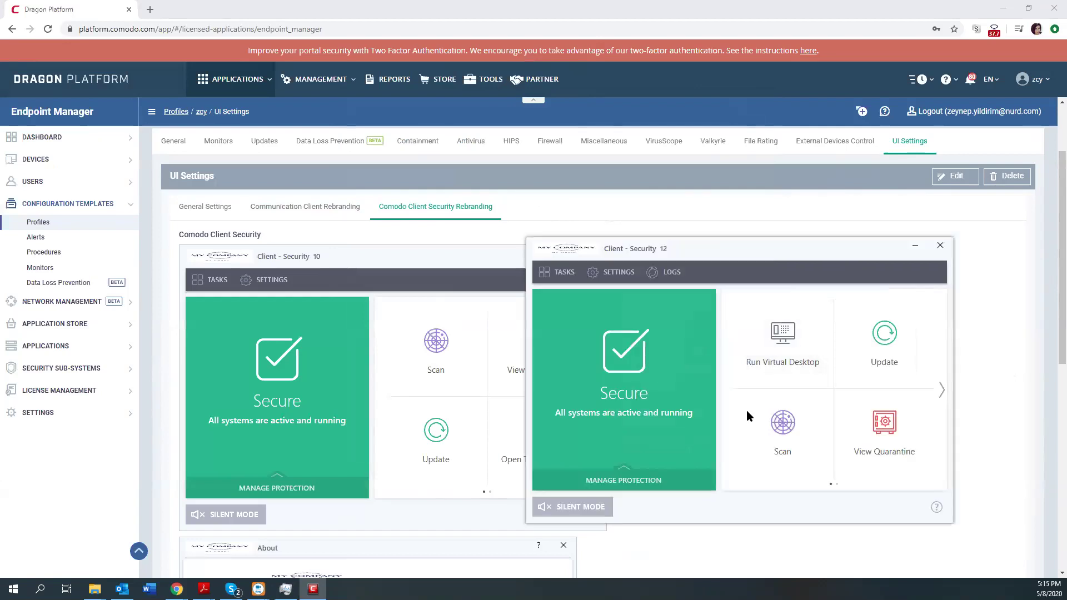
{"action": "left_click", "coordinate": [558, 272]}
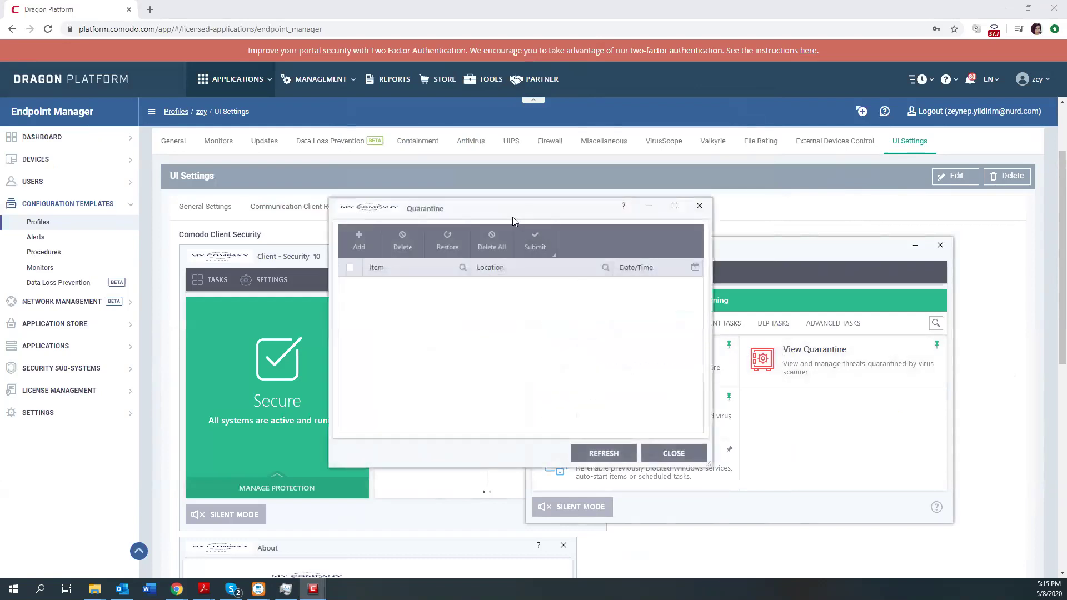
Move the empty Quarantine window aside and close it.
{"action": "left_click_drag", "start_coordinate": [511, 214], "coordinate": [601, 252]}
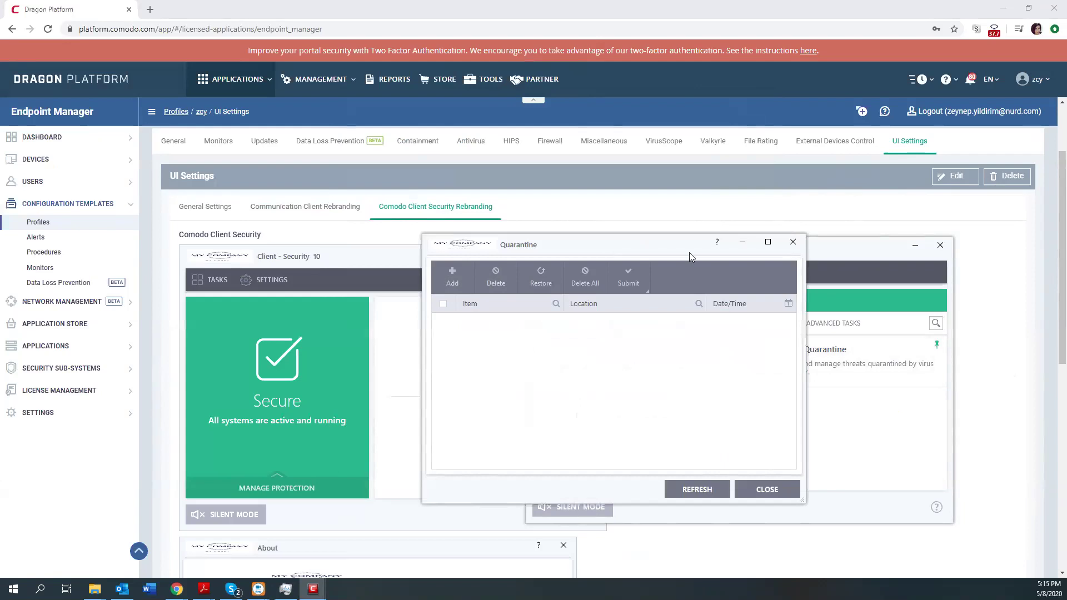
{"action": "left_click", "coordinate": [795, 244]}
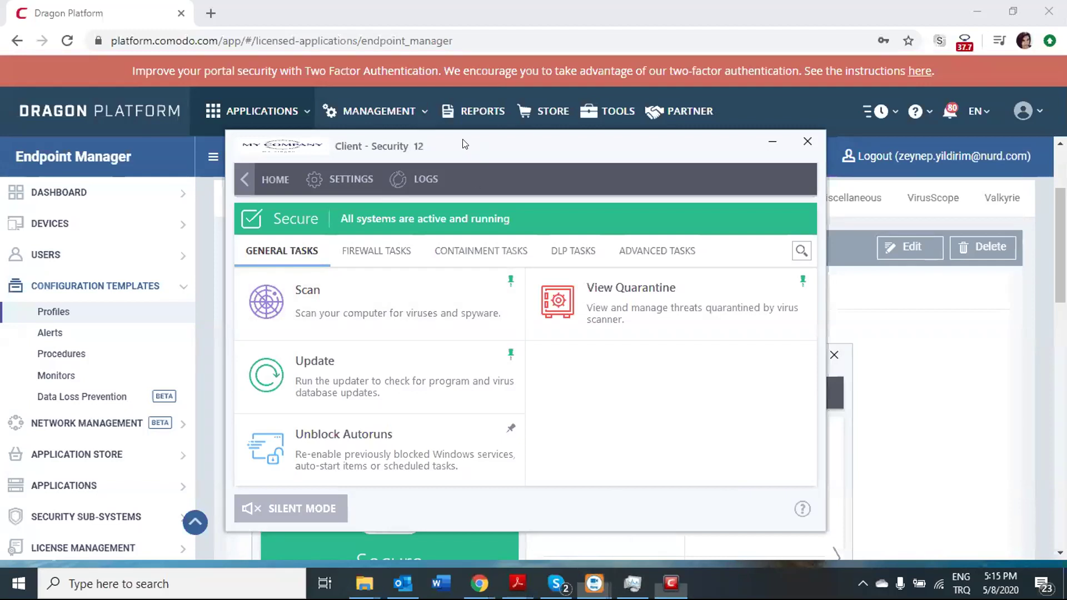
Launch the Client IT virtual desktop from the client's Containment Tasks list.
{"action": "left_click_drag", "start_coordinate": [463, 140], "coordinate": [399, 110]}
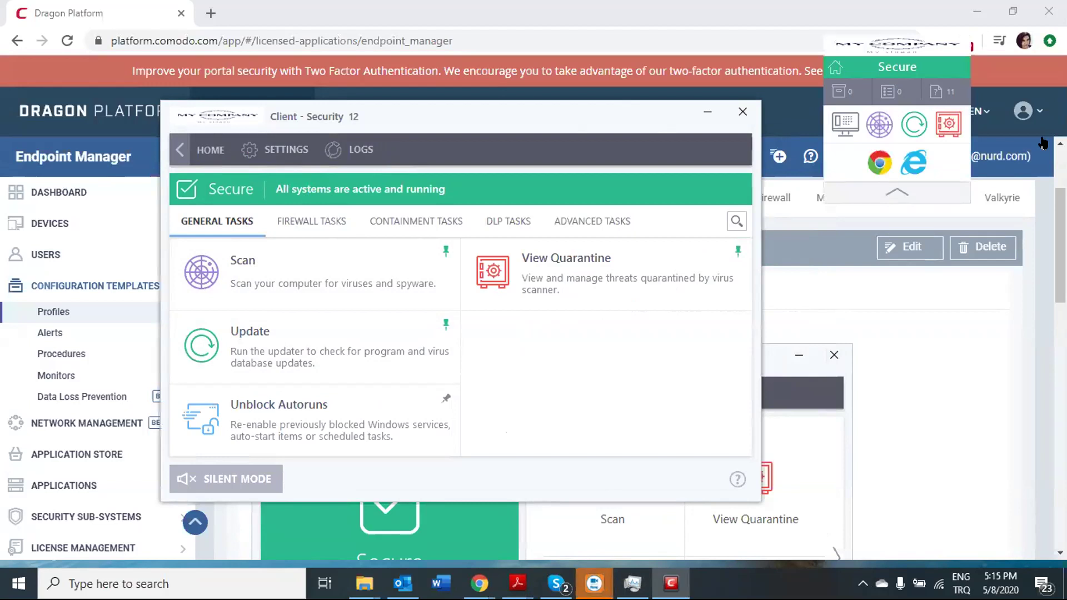
{"action": "left_click_drag", "start_coordinate": [878, 46], "coordinate": [932, 43]}
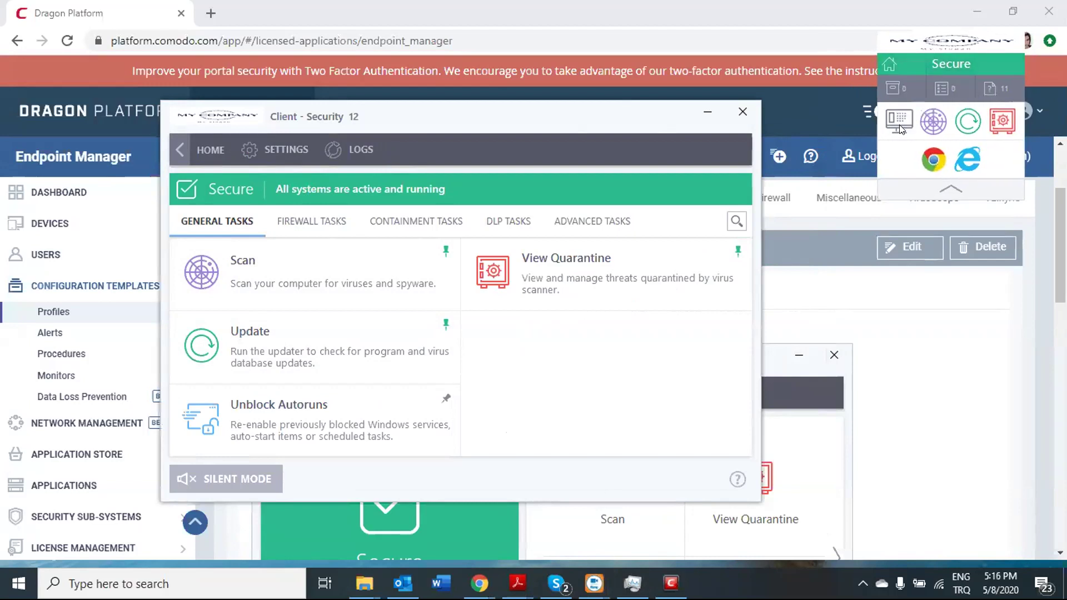
{"action": "left_click", "coordinate": [384, 221]}
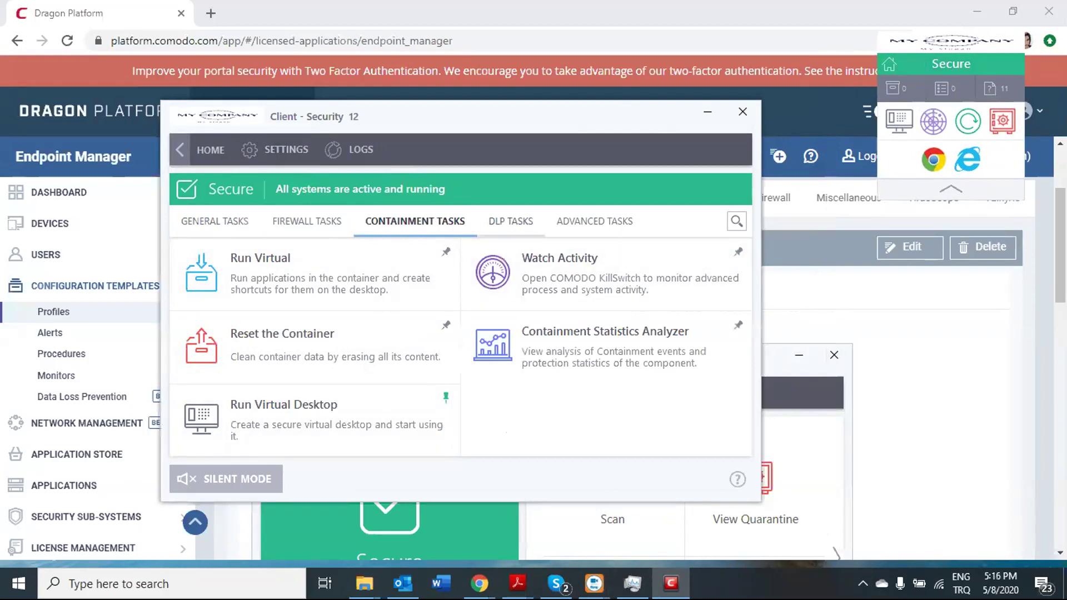
{"action": "left_click", "coordinate": [900, 118]}
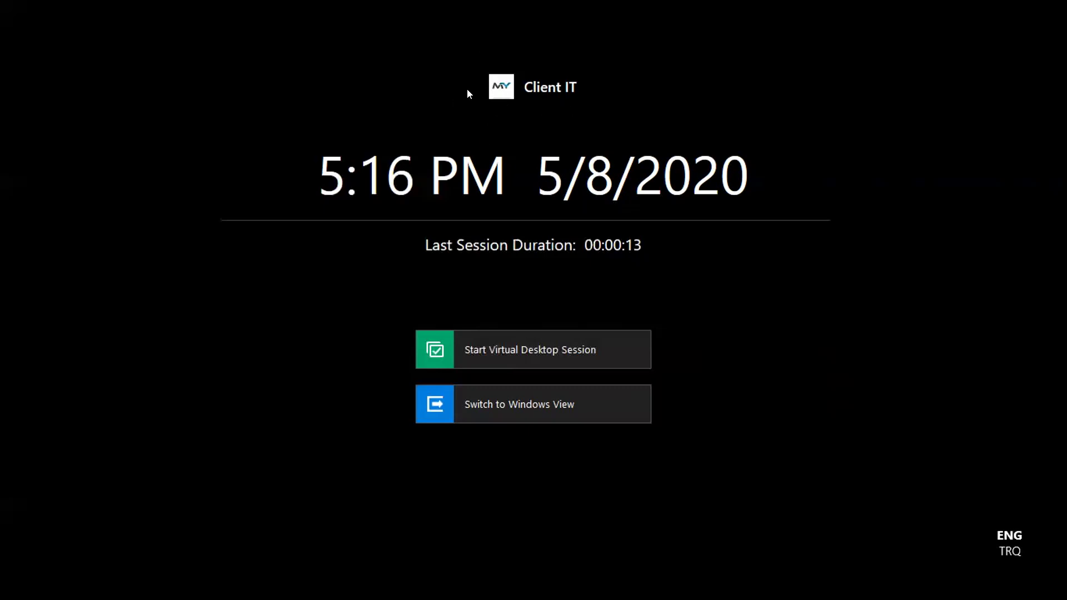
Start a virtual desktop session, pause it from the start menu, and return to Windows view.
{"action": "left_click", "coordinate": [493, 350]}
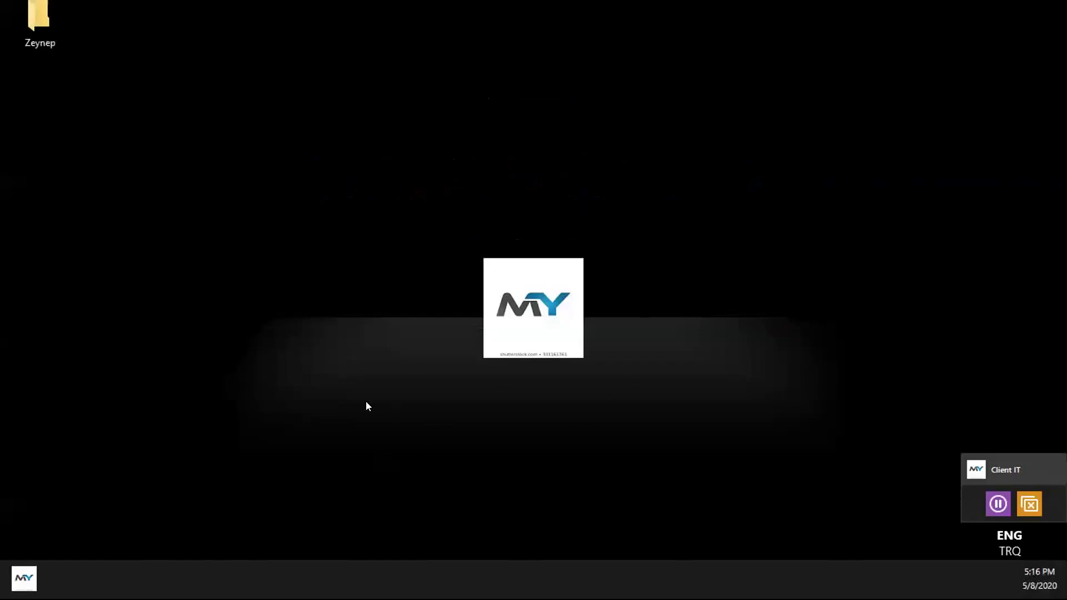
{"action": "left_click", "coordinate": [25, 579]}
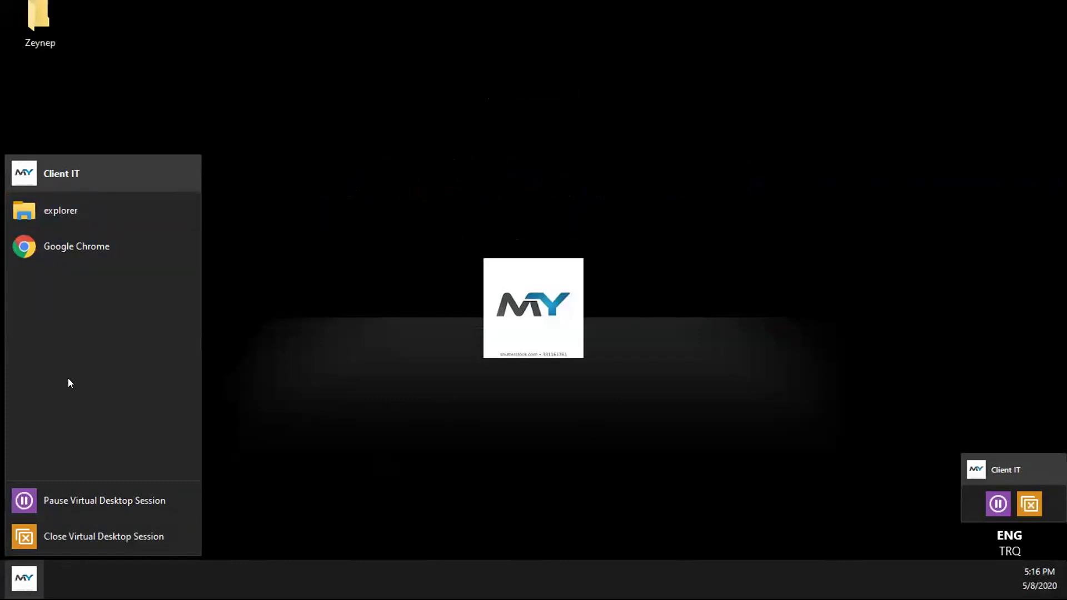
{"action": "left_click", "coordinate": [116, 501]}
{"action": "left_click", "coordinate": [481, 436]}
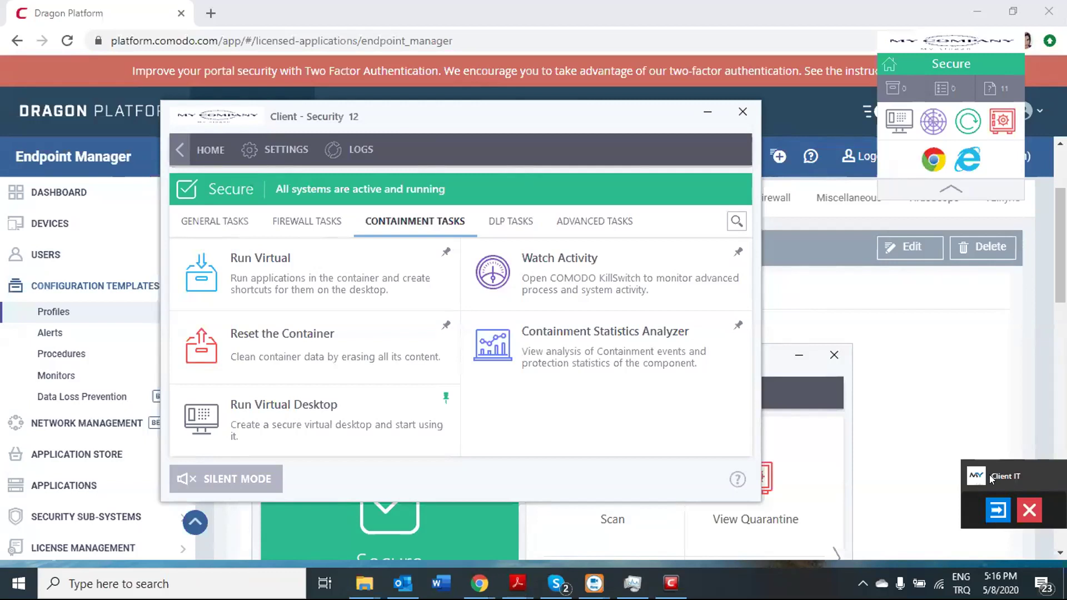
Close the paused virtual desktop session and reveal the Dream IT Client - Security 12 tray icon.
{"action": "left_click_drag", "start_coordinate": [990, 474], "coordinate": [948, 438]}
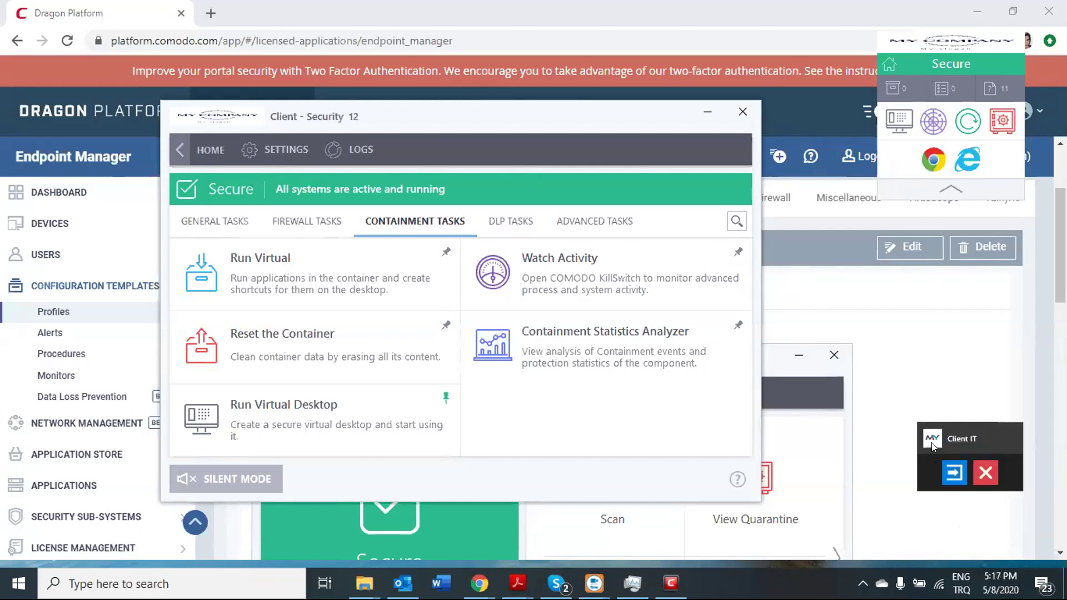
{"action": "left_click_drag", "start_coordinate": [952, 437], "coordinate": [949, 482]}
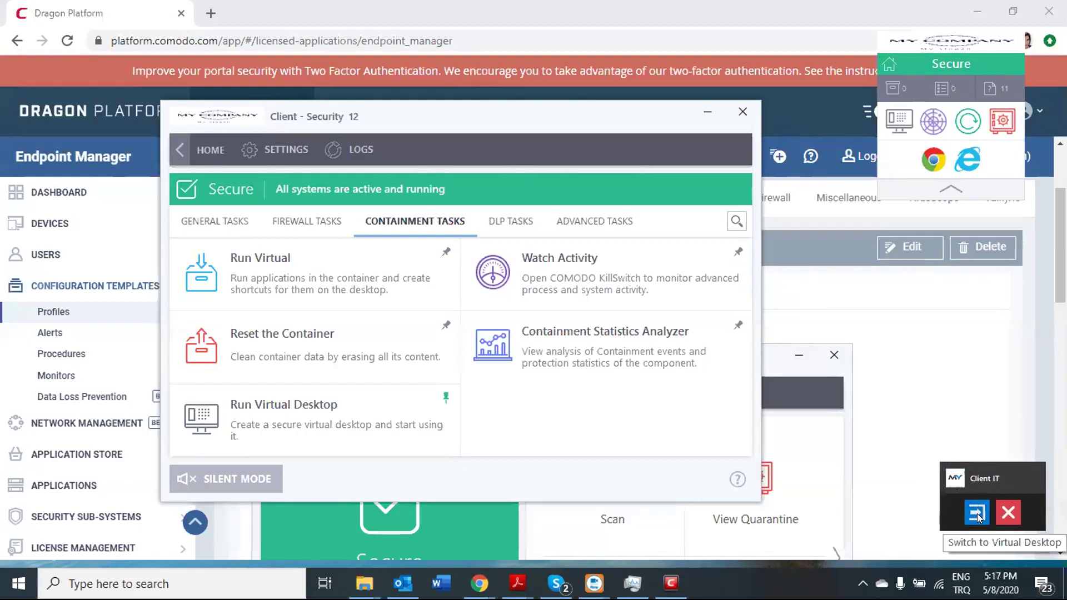
{"action": "left_click", "coordinate": [1007, 515]}
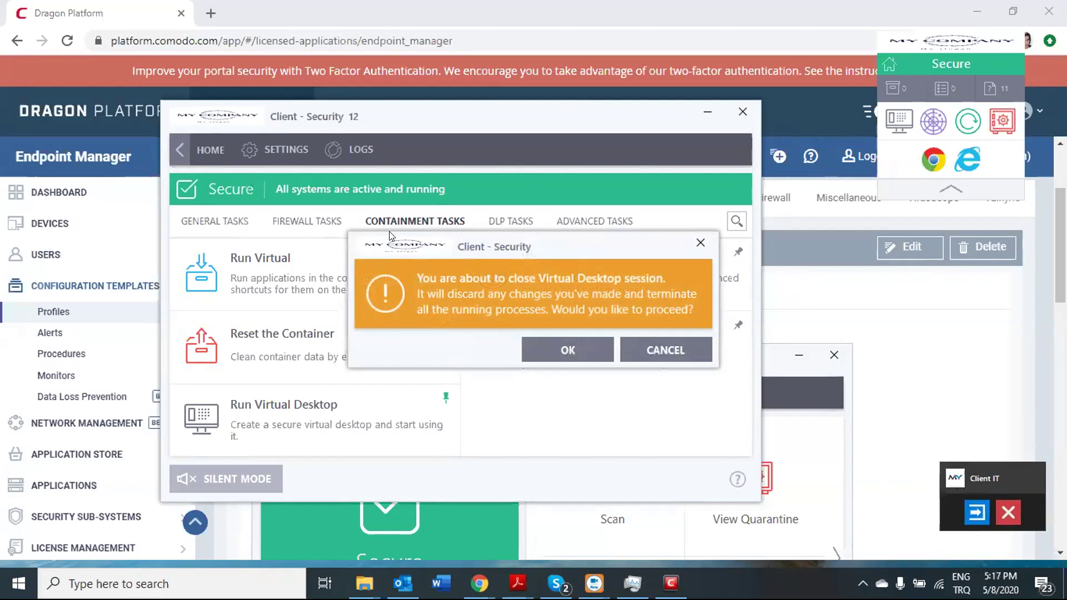
{"action": "left_click", "coordinate": [561, 358]}
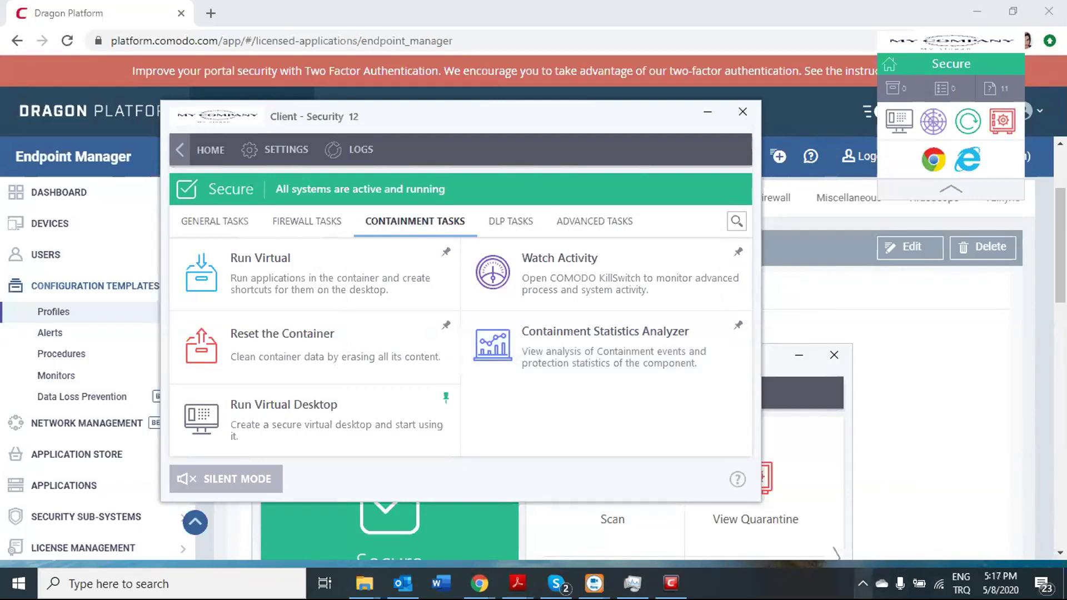
{"action": "left_click", "coordinate": [863, 584]}
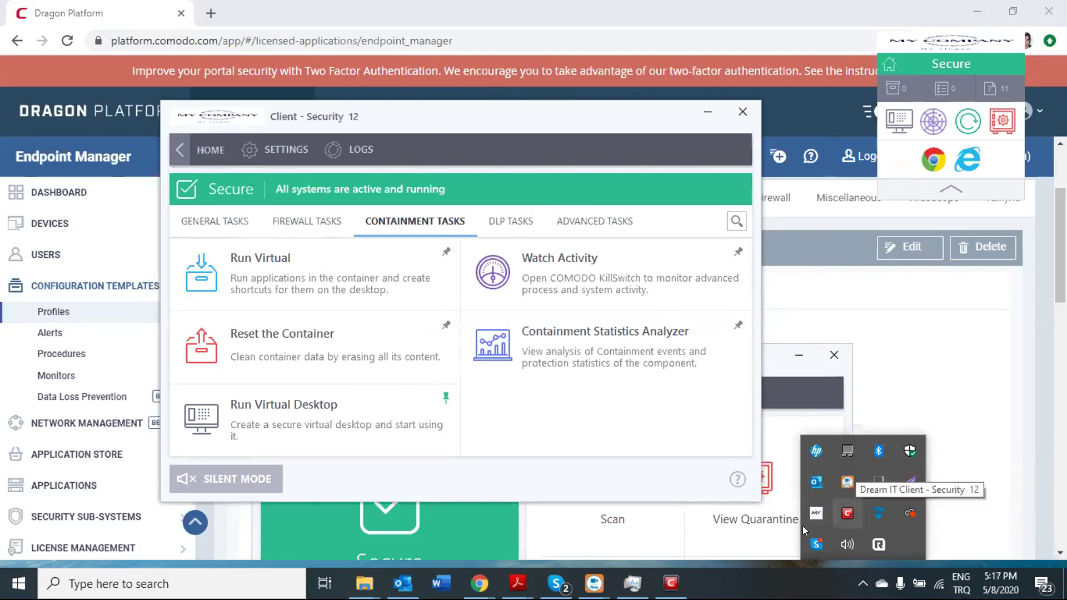
Search Windows for 'dream' to find Dream IT Client - Security, then dismiss search and tray icons.
{"action": "left_click", "coordinate": [166, 584]}
{"action": "type", "text": "dream"}
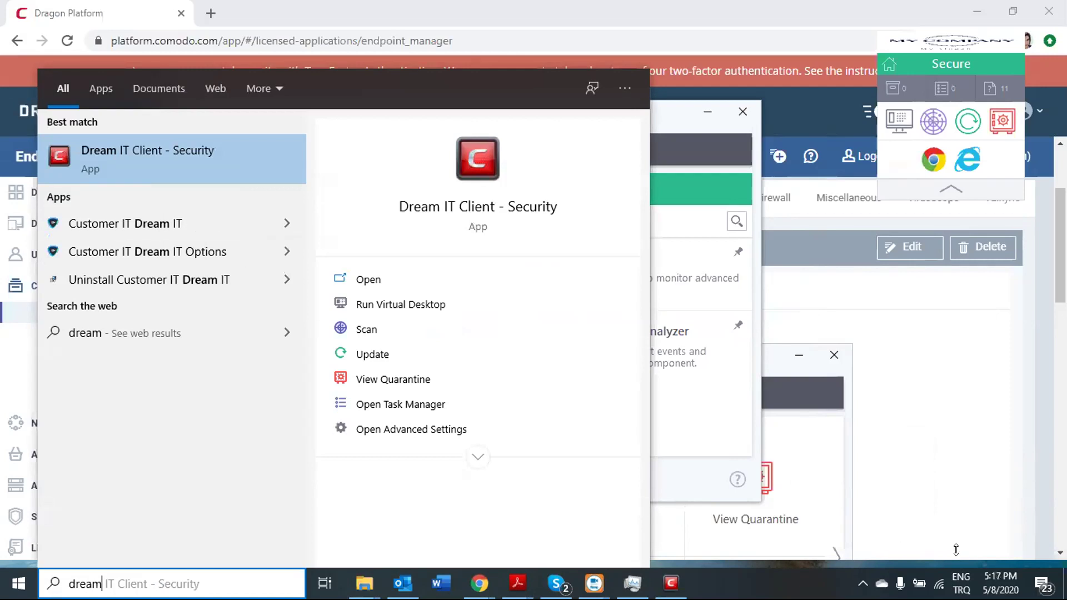
{"action": "left_click", "coordinate": [863, 582]}
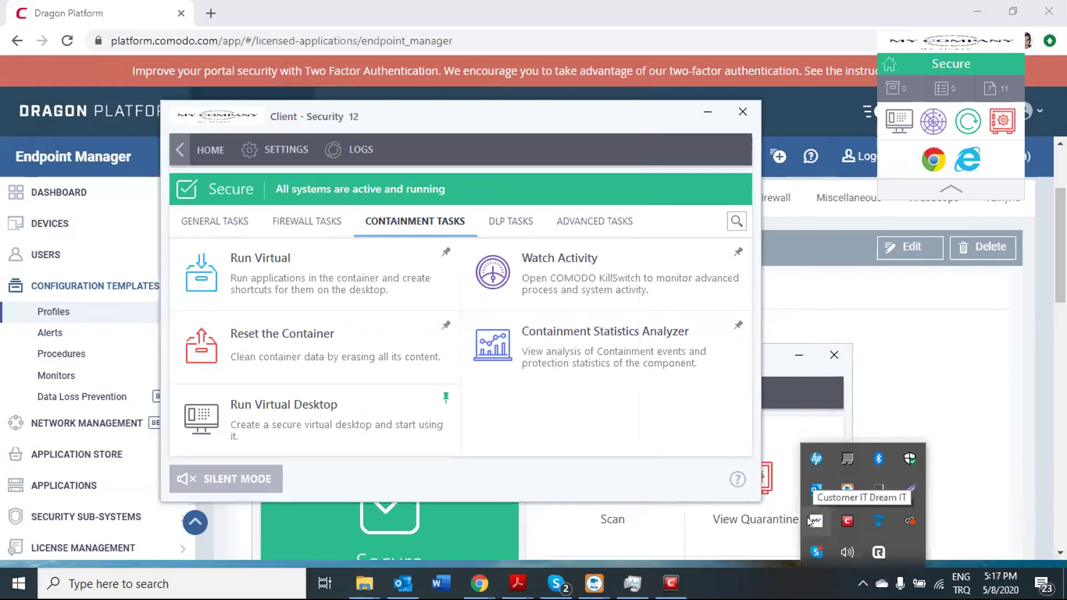
{"action": "left_click", "coordinate": [862, 585]}
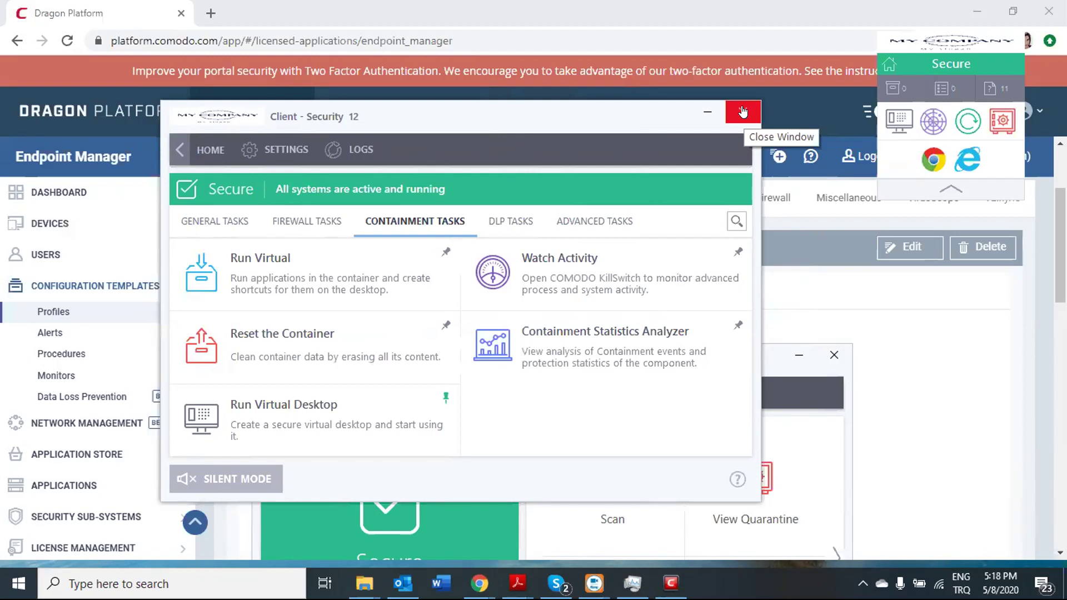
Close the client window, collapse the sidebar, and exit the desktop security widget.
{"action": "left_click", "coordinate": [743, 113]}
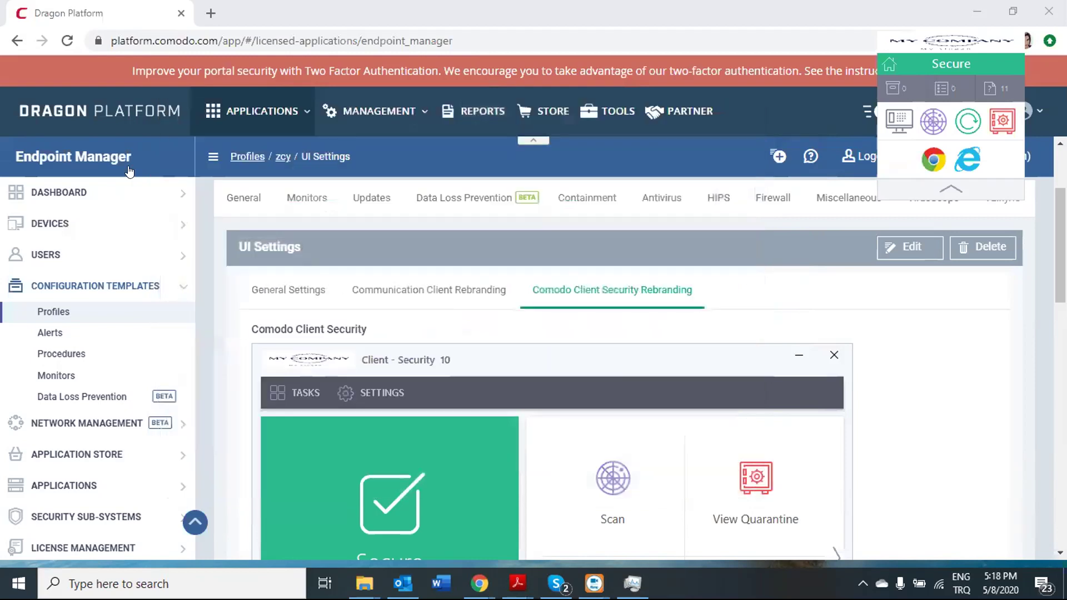
{"action": "left_click", "coordinate": [211, 157]}
{"action": "left_click_drag", "start_coordinate": [1007, 56], "coordinate": [790, 90]}
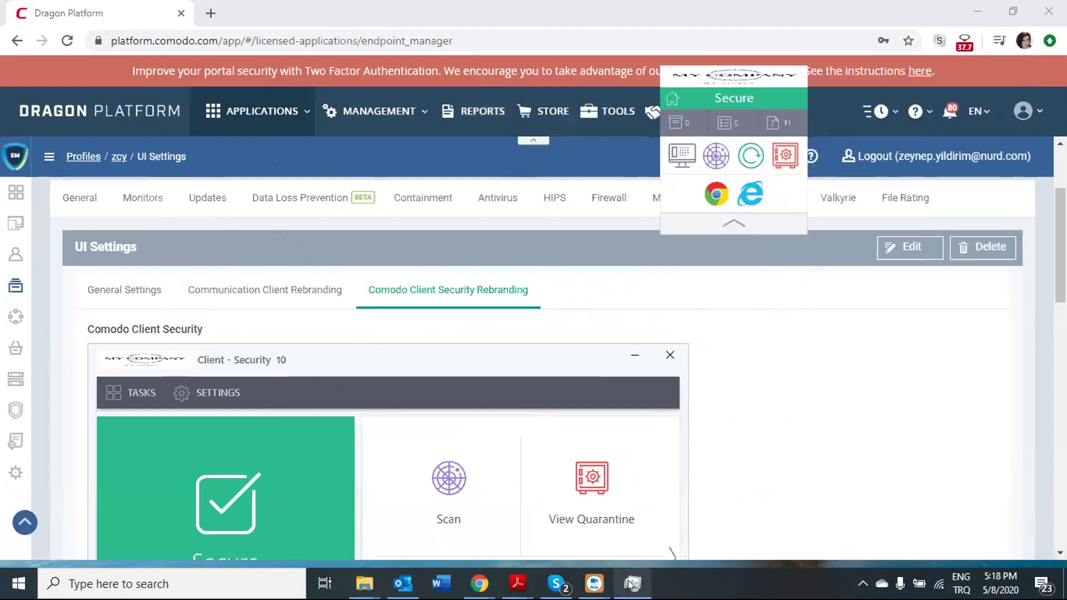
{"action": "right_click", "coordinate": [711, 88]}
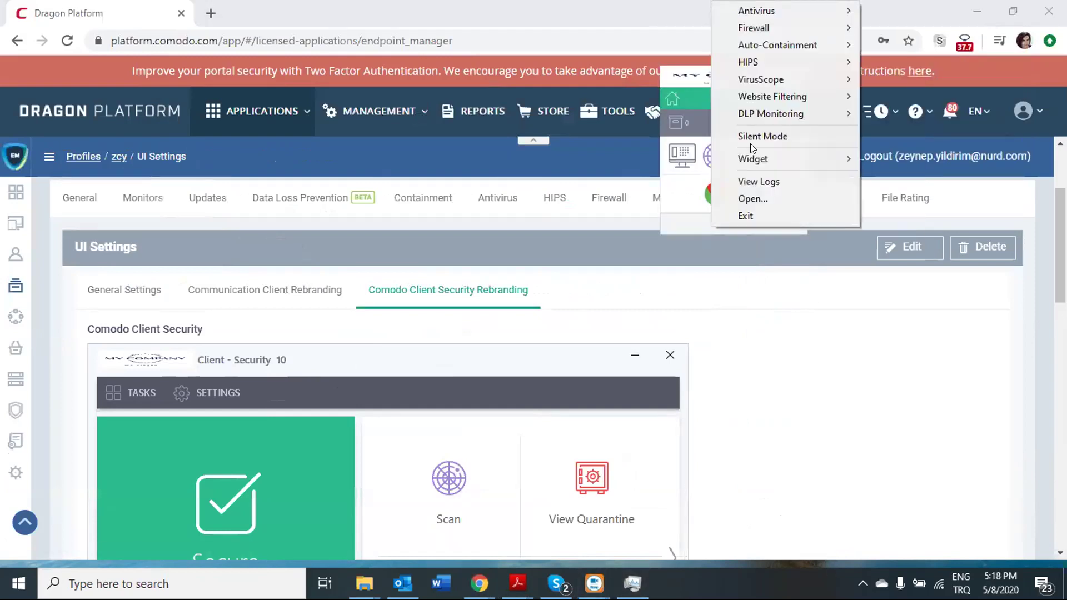
{"action": "left_click", "coordinate": [752, 215]}
{"action": "left_click", "coordinate": [602, 322]}
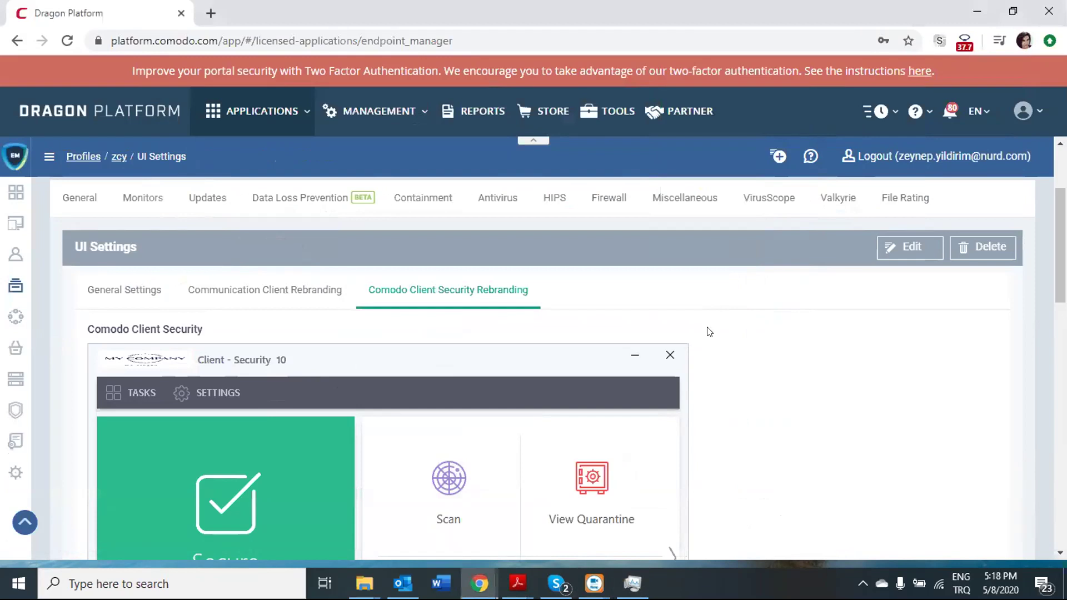
Open the zcy profile's Communication Client Rebranding settings showing Dream IT.
{"action": "scroll", "coordinate": [746, 298], "scroll_direction": "down", "scroll_amount": 1}
{"action": "left_click", "coordinate": [250, 217]}
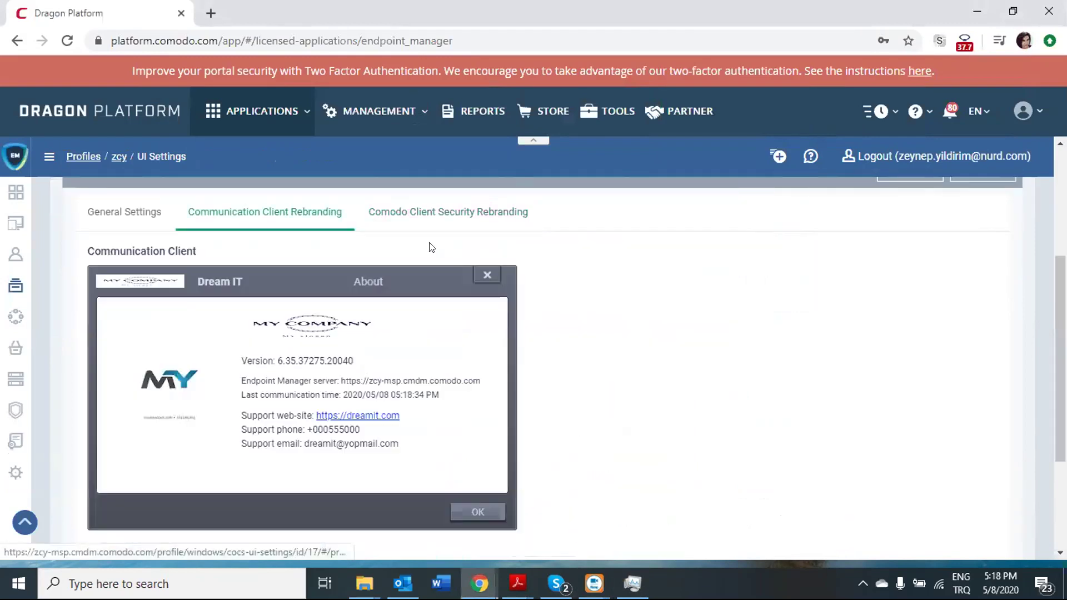
{"action": "scroll", "coordinate": [920, 241], "scroll_direction": "up", "scroll_amount": 2}
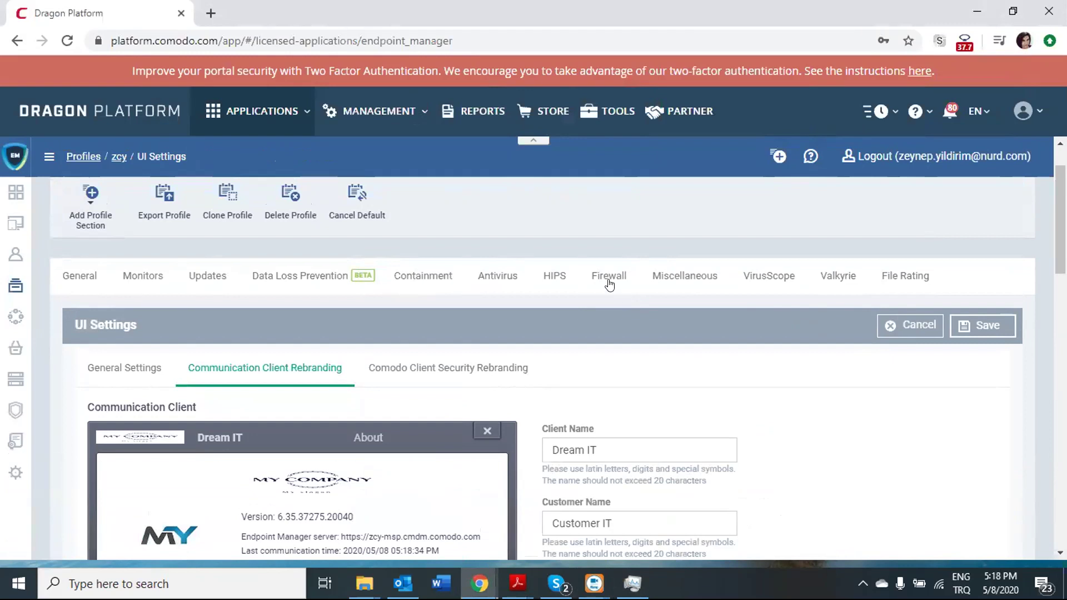
Replace the Communication Client name Dream IT and customer name Customer IT with defaults.
{"action": "scroll", "coordinate": [617, 289], "scroll_direction": "down", "scroll_amount": 1}
{"action": "left_click", "coordinate": [637, 362]}
{"action": "key", "text": "BackSpace"}
{"action": "key", "text": "BackSpace"}
{"action": "key", "text": "BackSpace"}
{"action": "key", "text": "BackSpace"}
{"action": "key", "text": "BackSpace"}
{"action": "key", "text": "BackSpace"}
{"action": "key", "text": "BackSpace"}
{"action": "key", "text": "BackSpace"}
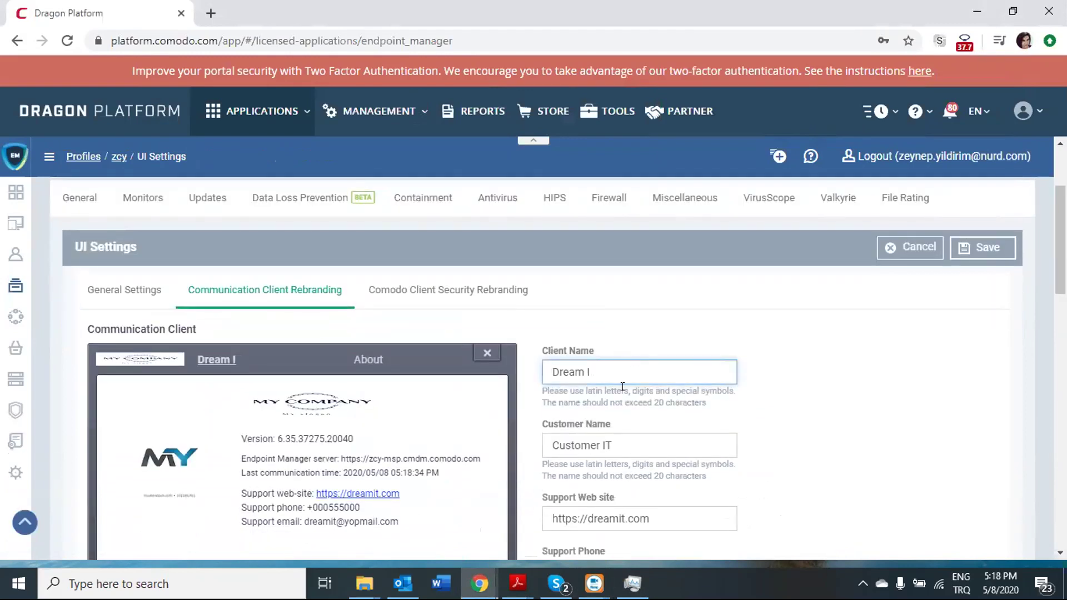
{"action": "type", "text": "Communication Client"}
{"action": "left_click", "coordinate": [631, 442]}
{"action": "left_click_drag", "start_coordinate": [630, 441], "coordinate": [544, 442]}
{"action": "key", "text": "BackSpace"}
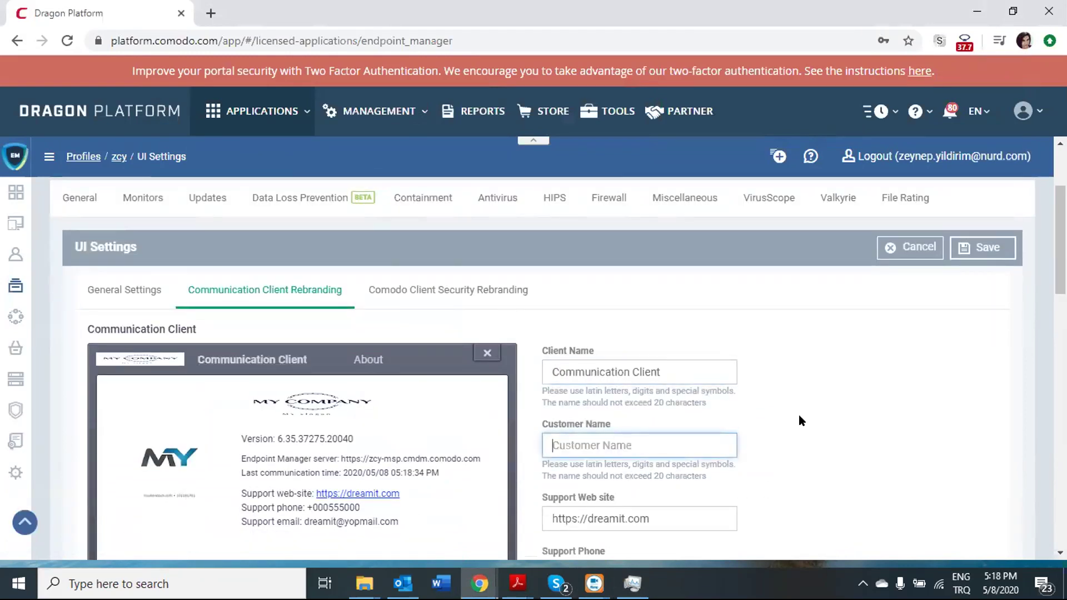
{"action": "scroll", "coordinate": [693, 317], "scroll_direction": "down", "scroll_amount": 3}
{"action": "type", "text": "Endpoint Manager"}
Restore the default support web site, and clear the custom support phone and email.
{"action": "triple_click", "coordinate": [682, 290]}
{"action": "key", "text": "BackSpace"}
{"action": "type", "text": "https://community.itarian.com/support"}
{"action": "left_click_drag", "start_coordinate": [615, 338], "coordinate": [570, 344]}
{"action": "key", "text": "BackSpace"}
{"action": "key", "text": "ctrl+v"}
{"action": "left_click_drag", "start_coordinate": [671, 383], "coordinate": [549, 392]}
{"action": "key", "text": "BackSpace"}
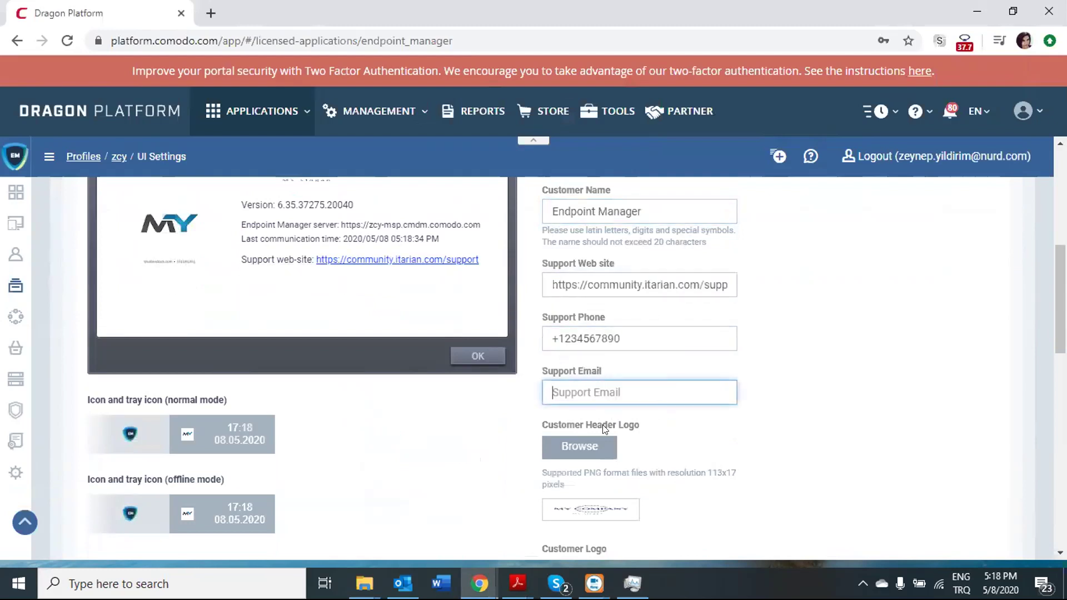
Remove the custom header and customer logos, reset both tray icons, and save.
{"action": "scroll", "coordinate": [595, 440], "scroll_direction": "down", "scroll_amount": 1}
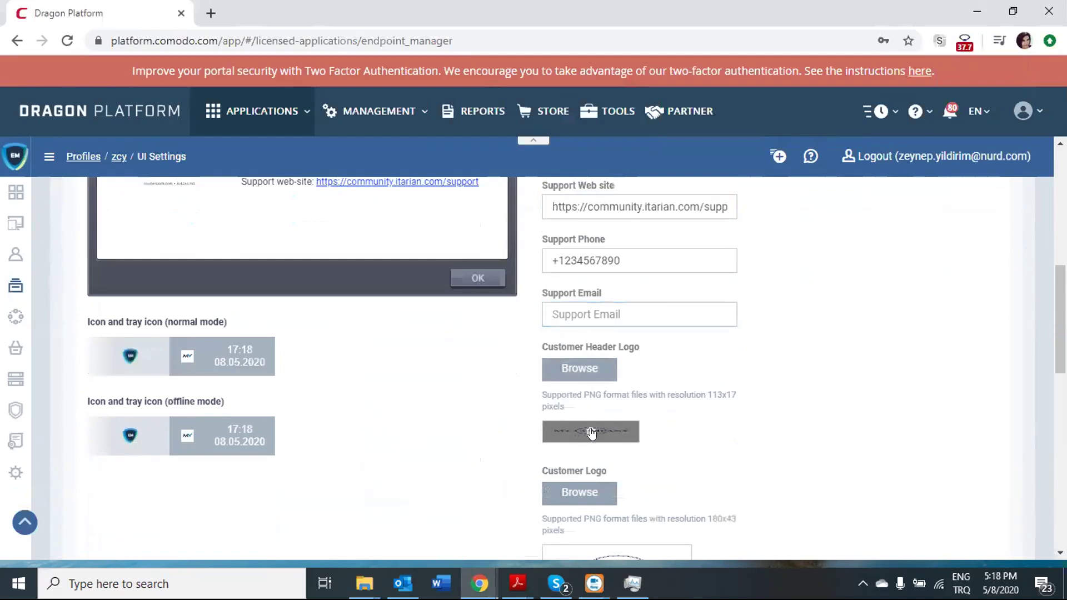
{"action": "left_click", "coordinate": [591, 432]}
{"action": "scroll", "coordinate": [588, 447], "scroll_direction": "down", "scroll_amount": 1}
{"action": "left_click", "coordinate": [604, 491]}
{"action": "scroll", "coordinate": [596, 388], "scroll_direction": "down", "scroll_amount": 4}
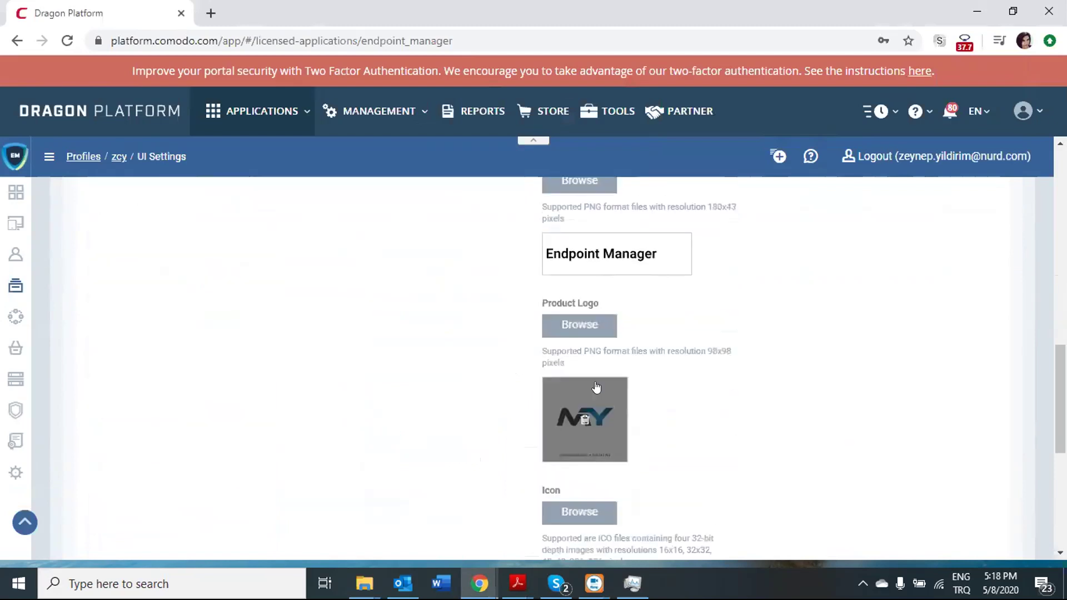
{"action": "scroll", "coordinate": [602, 421], "scroll_direction": "down", "scroll_amount": 1}
{"action": "scroll", "coordinate": [602, 422], "scroll_direction": "down", "scroll_amount": 2}
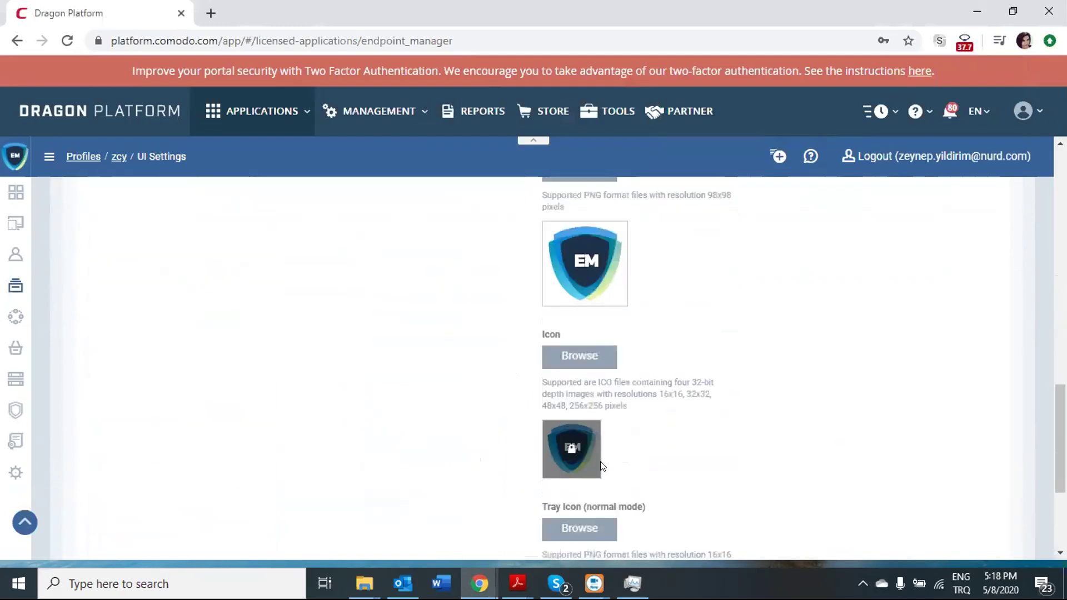
{"action": "scroll", "coordinate": [589, 445], "scroll_direction": "down", "scroll_amount": 4}
{"action": "left_click", "coordinate": [552, 380]}
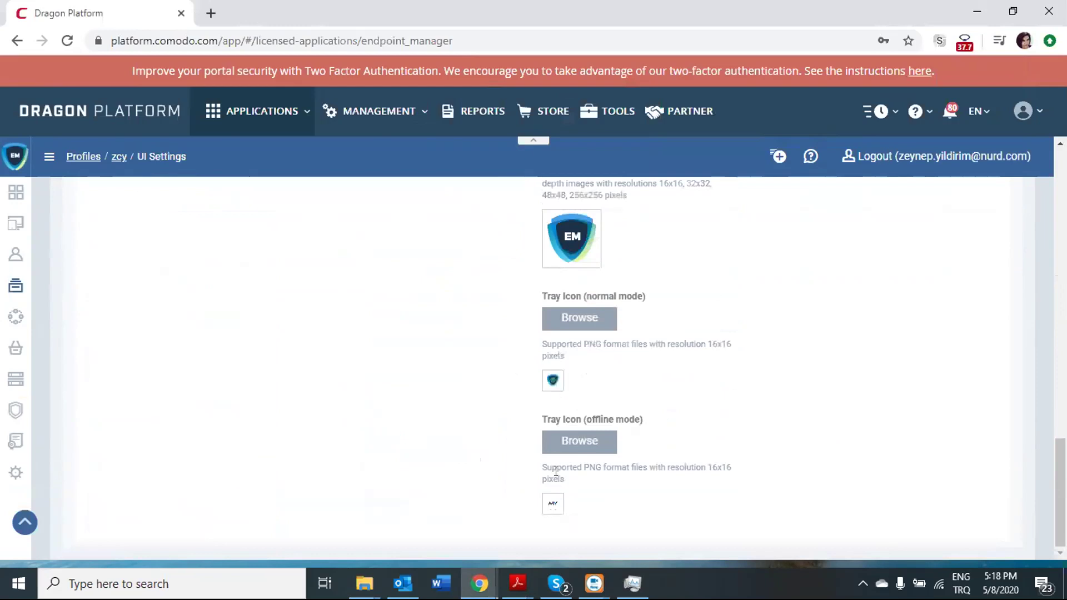
{"action": "left_click", "coordinate": [553, 504]}
{"action": "scroll", "coordinate": [758, 345], "scroll_direction": "up", "scroll_amount": 15}
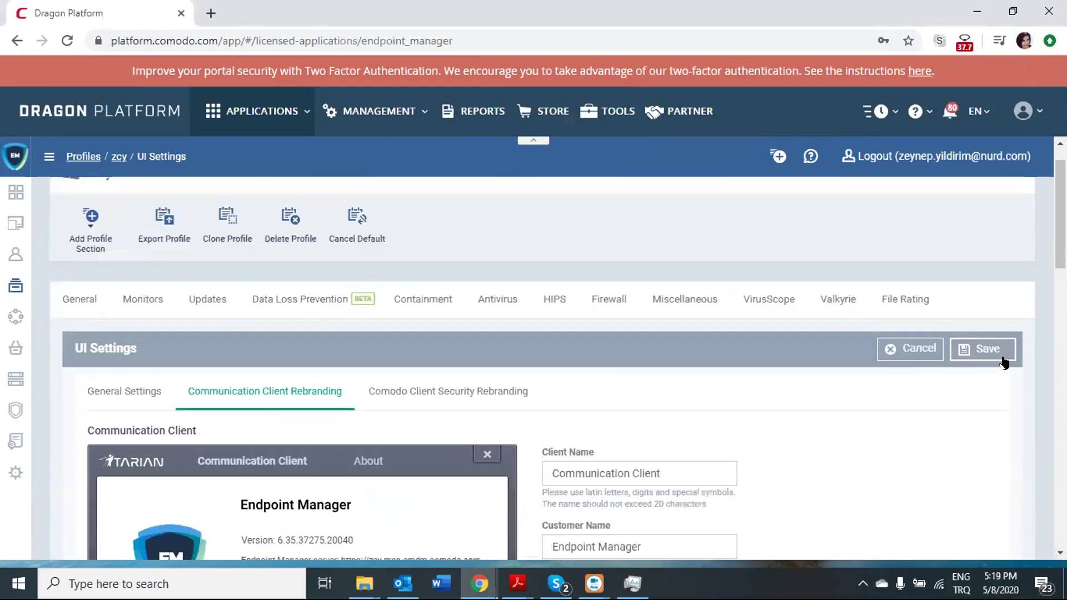
{"action": "left_click", "coordinate": [1004, 358]}
Edit Client Security rebranding and reset header, customer, product logos, widget caption and app icon to COMODO.
{"action": "left_click", "coordinate": [470, 395]}
{"action": "left_click", "coordinate": [910, 351]}
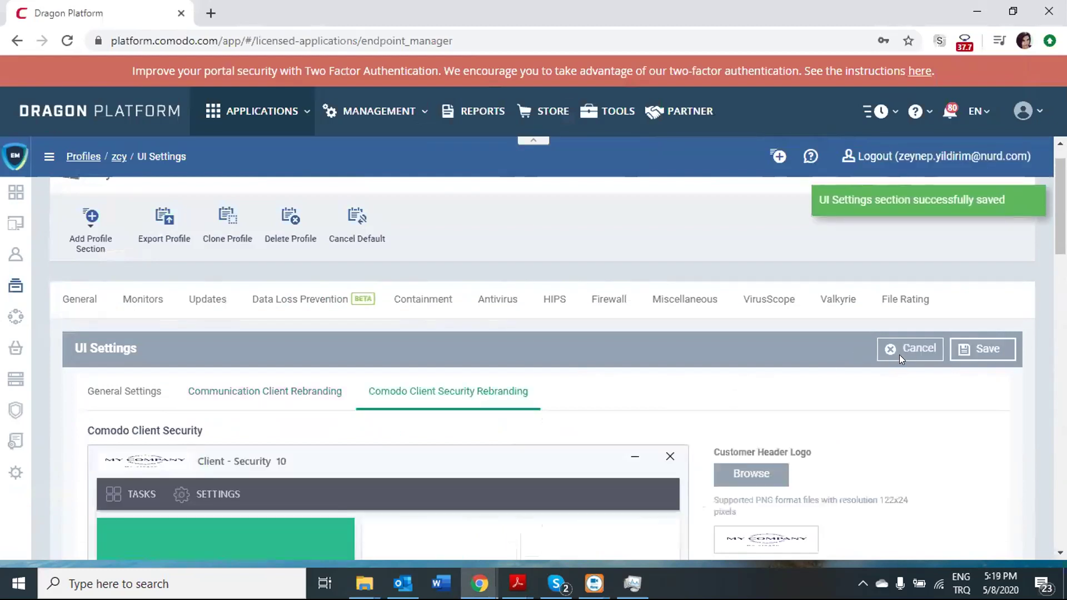
{"action": "scroll", "coordinate": [755, 332], "scroll_direction": "down", "scroll_amount": 3}
{"action": "left_click", "coordinate": [766, 384]}
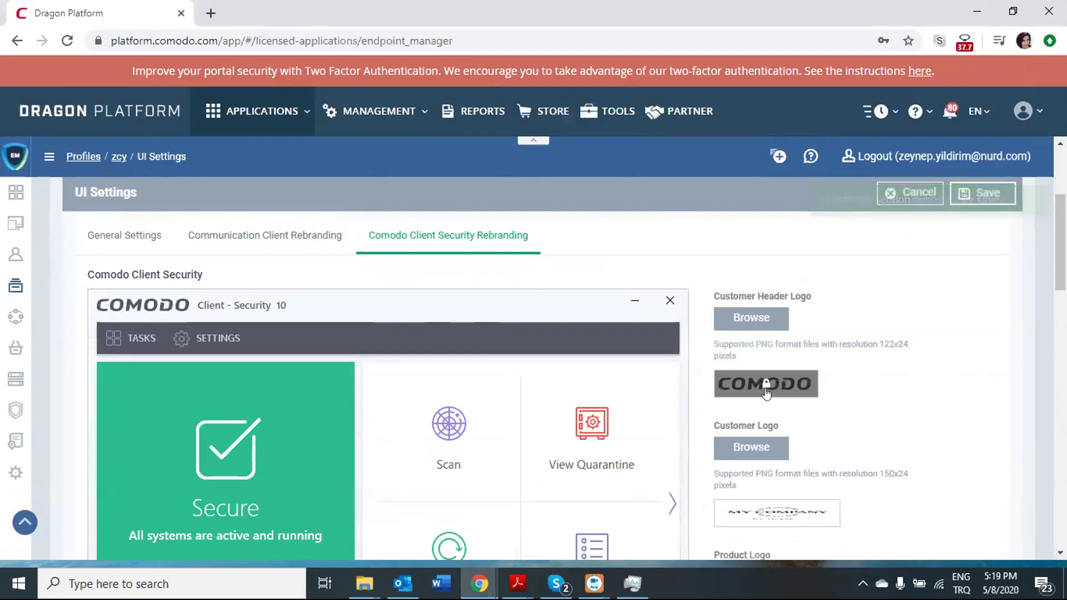
{"action": "scroll", "coordinate": [767, 389], "scroll_direction": "down", "scroll_amount": 2}
{"action": "left_click", "coordinate": [773, 433]}
{"action": "scroll", "coordinate": [770, 431], "scroll_direction": "down", "scroll_amount": 3}
{"action": "left_click", "coordinate": [766, 426]}
{"action": "scroll", "coordinate": [762, 444], "scroll_direction": "down", "scroll_amount": 3}
{"action": "left_click", "coordinate": [790, 445]}
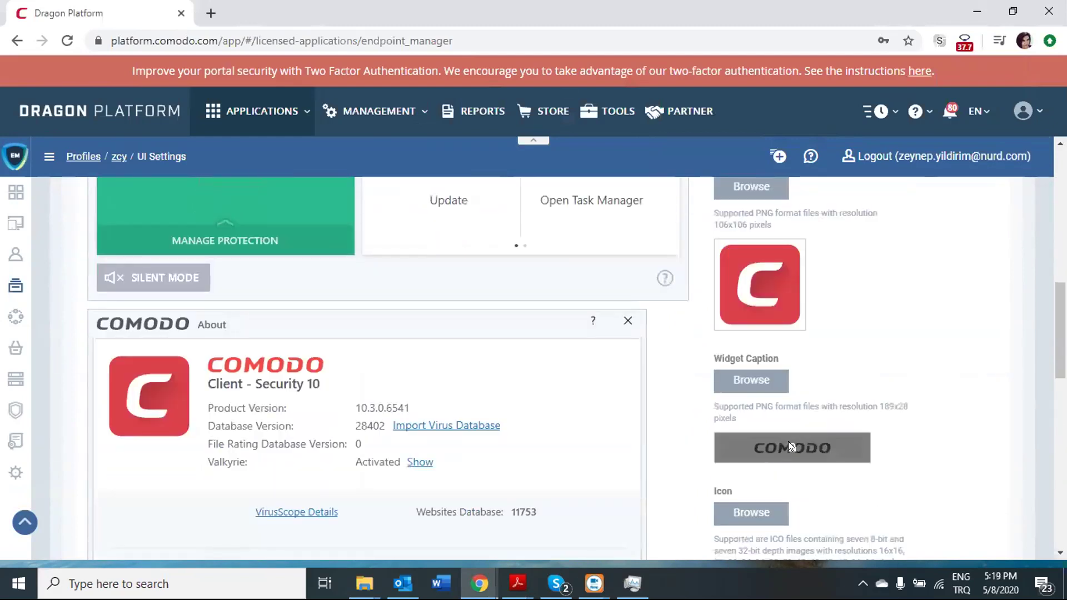
{"action": "scroll", "coordinate": [788, 445], "scroll_direction": "down", "scroll_amount": 3}
{"action": "left_click", "coordinate": [768, 461]}
{"action": "scroll", "coordinate": [778, 423], "scroll_direction": "down", "scroll_amount": 4}
Clear the custom client and Virtual Desktop names; reset wallpaper, Start menu and widget icons to COMODO.
{"action": "triple_click", "coordinate": [798, 385]}
{"action": "key", "text": "BackSpace"}
{"action": "triple_click", "coordinate": [784, 406]}
{"action": "key", "text": "BackSpace"}
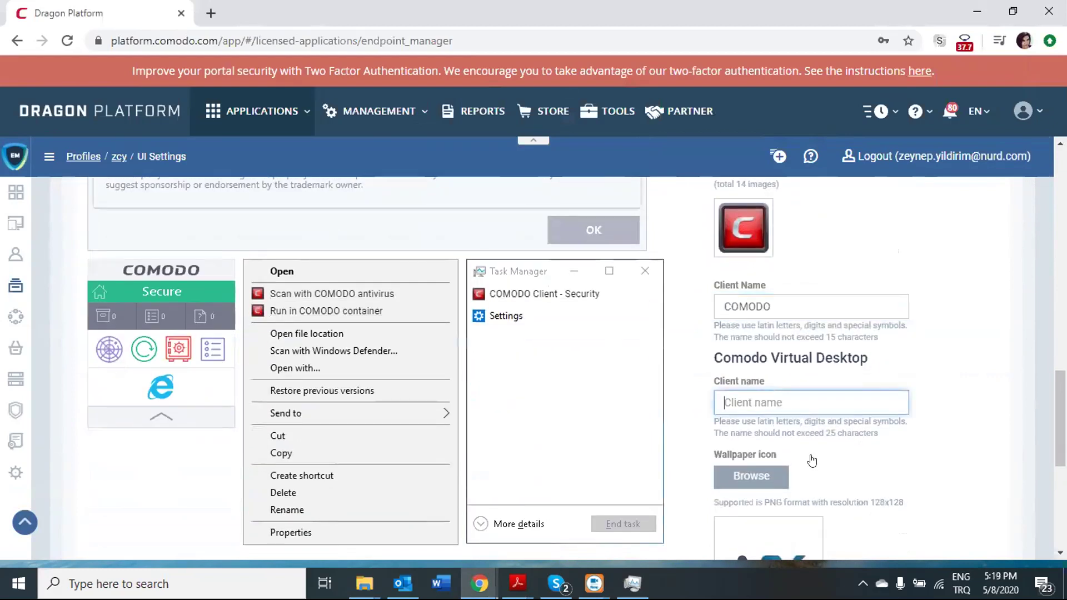
{"action": "scroll", "coordinate": [778, 445], "scroll_direction": "down", "scroll_amount": 3}
{"action": "left_click", "coordinate": [764, 423]}
{"action": "scroll", "coordinate": [770, 482], "scroll_direction": "down", "scroll_amount": 3}
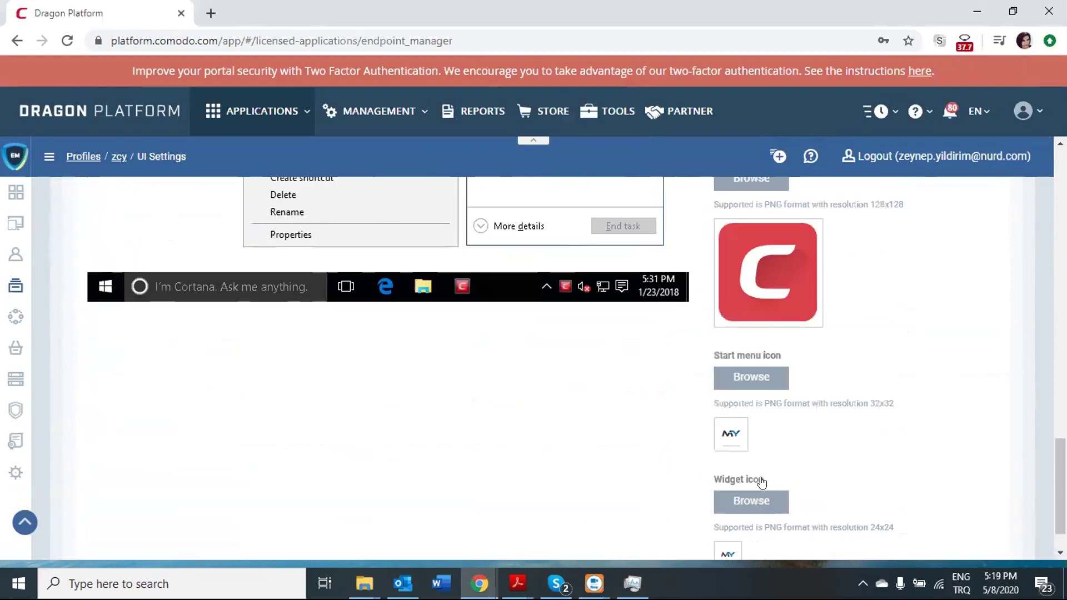
{"action": "left_click", "coordinate": [732, 423]}
{"action": "scroll", "coordinate": [723, 510], "scroll_direction": "down", "scroll_amount": 1}
{"action": "left_click", "coordinate": [728, 499]}
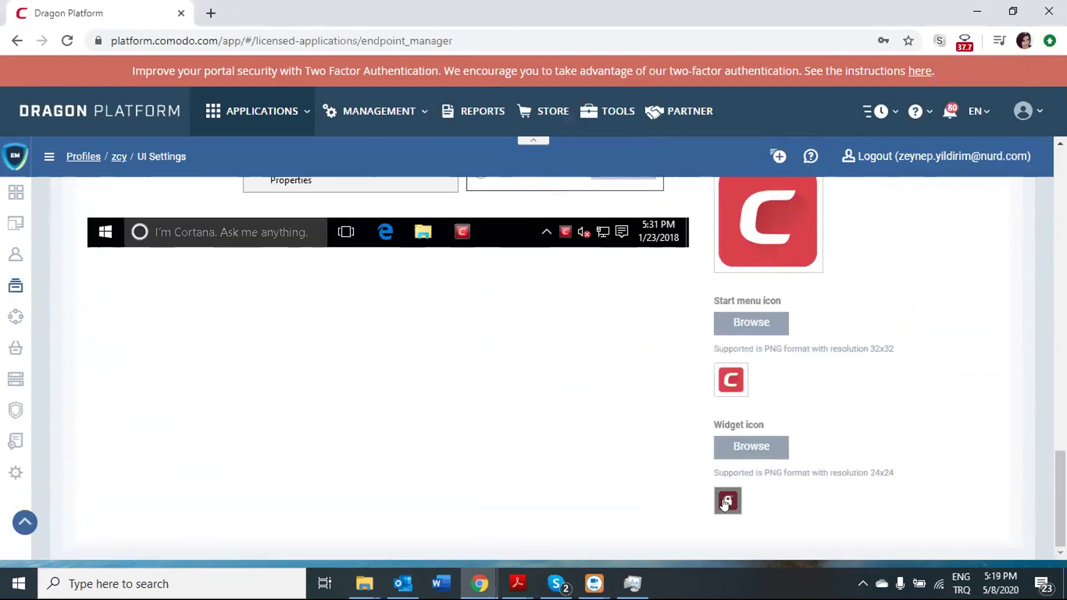
{"action": "scroll", "coordinate": [731, 489], "scroll_direction": "up", "scroll_amount": 3}
{"action": "scroll", "coordinate": [734, 425], "scroll_direction": "up", "scroll_amount": 10}
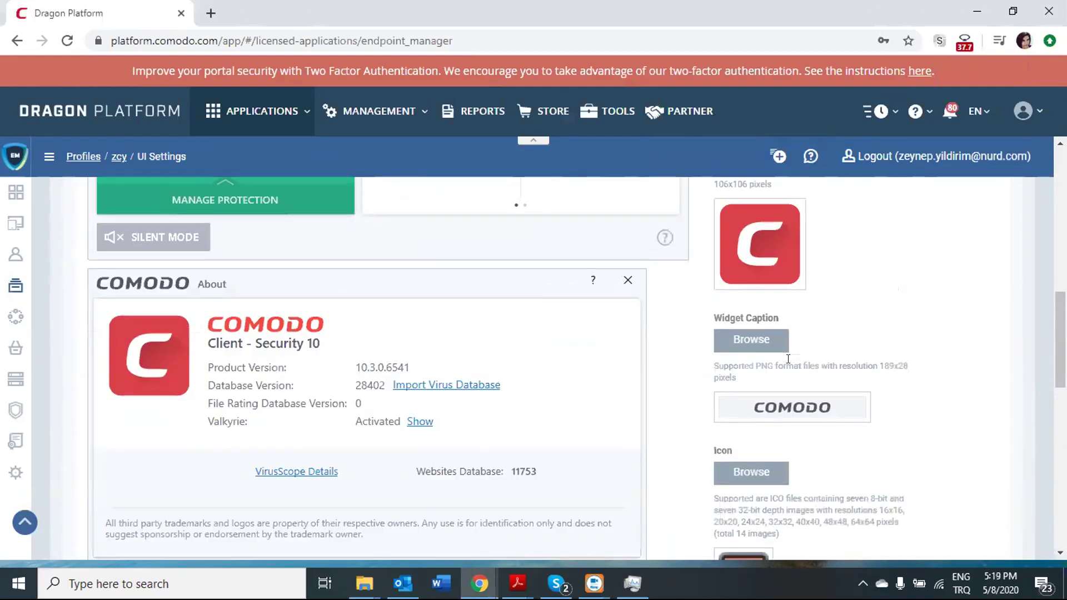
{"action": "scroll", "coordinate": [793, 354], "scroll_direction": "up", "scroll_amount": 10}
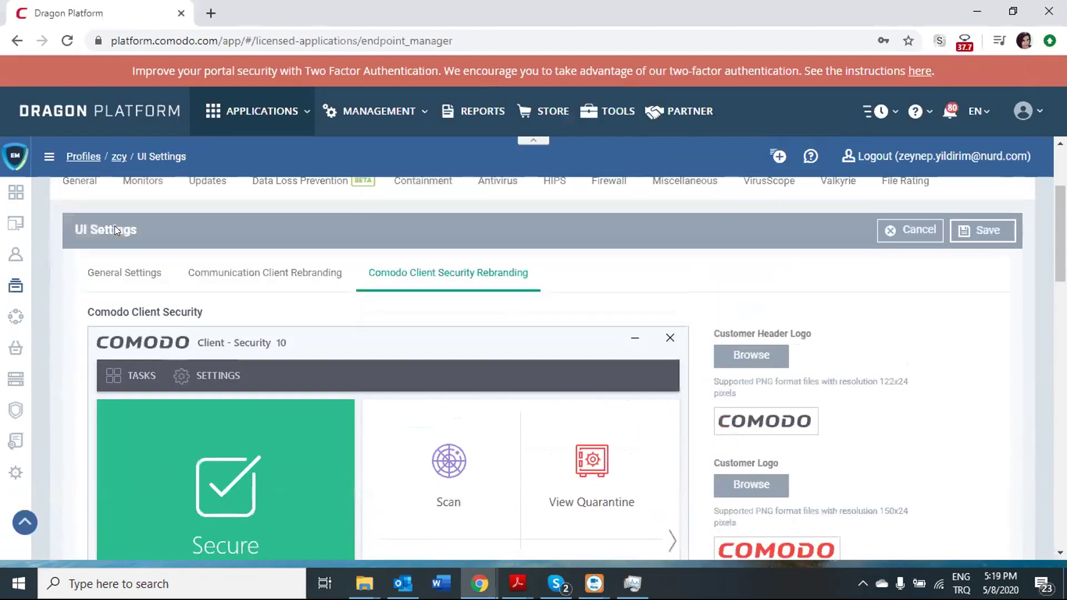
Save the Client Security reset so the preview reads COMODO Client - Security 10.
{"action": "left_click", "coordinate": [980, 232]}
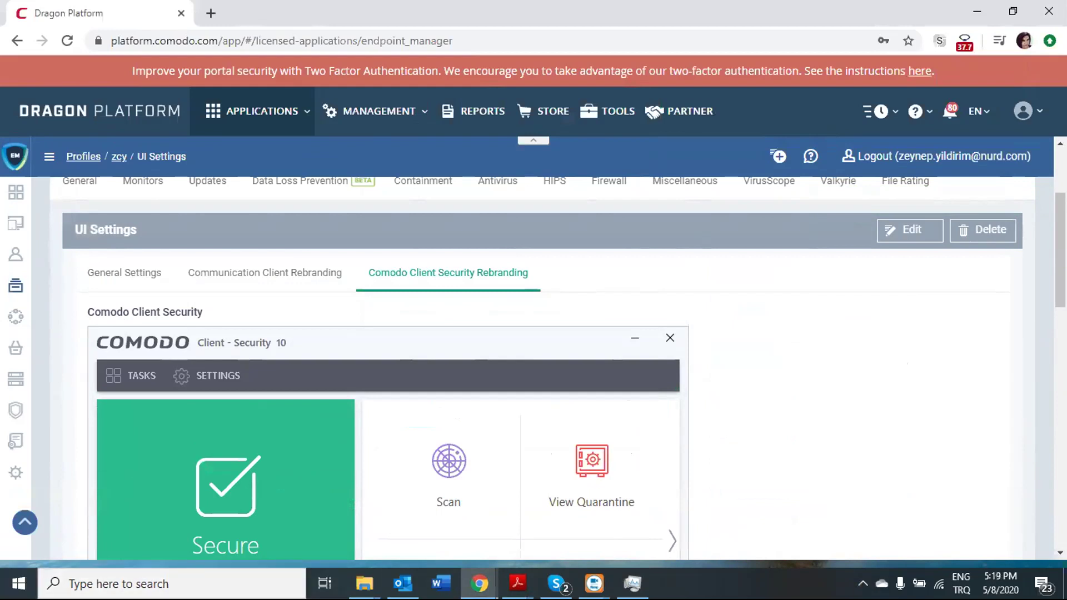
{"action": "key", "text": "alt+Tab"}
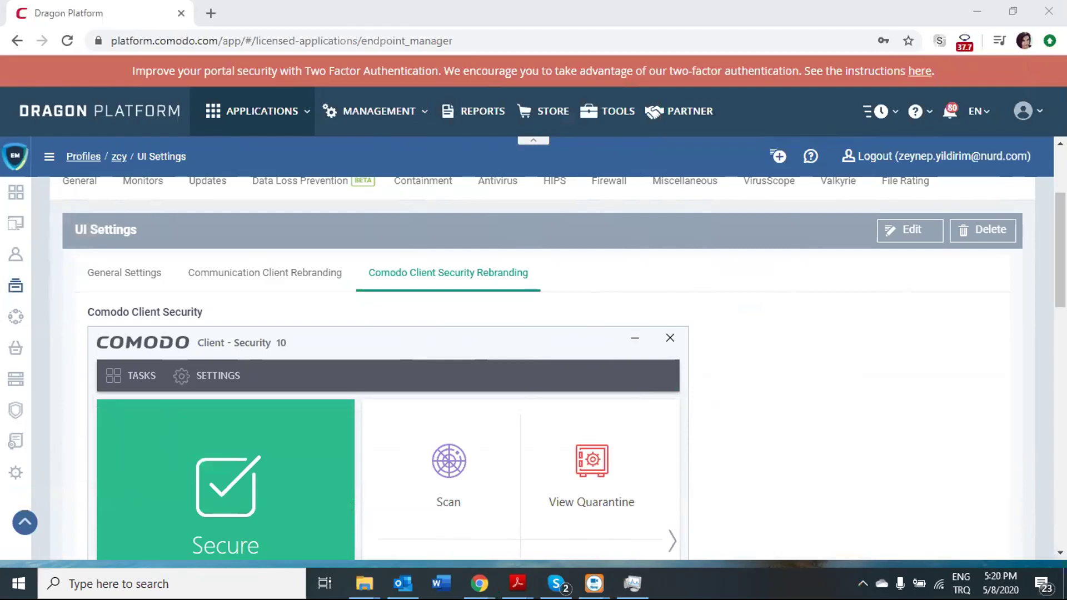
{"action": "left_click", "coordinate": [221, 570]}
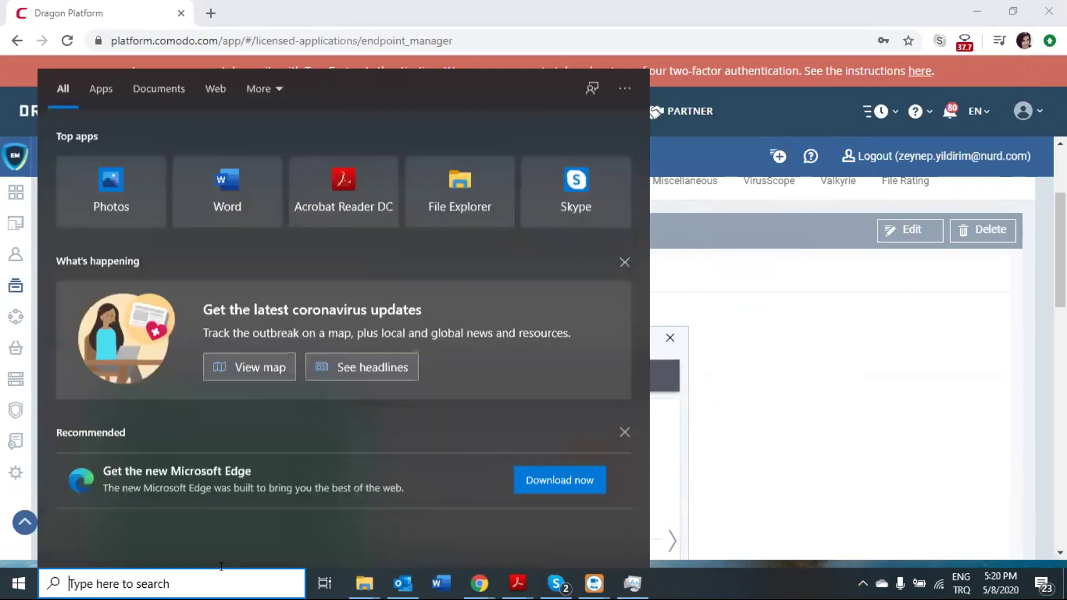
{"action": "type", "text": "d"}
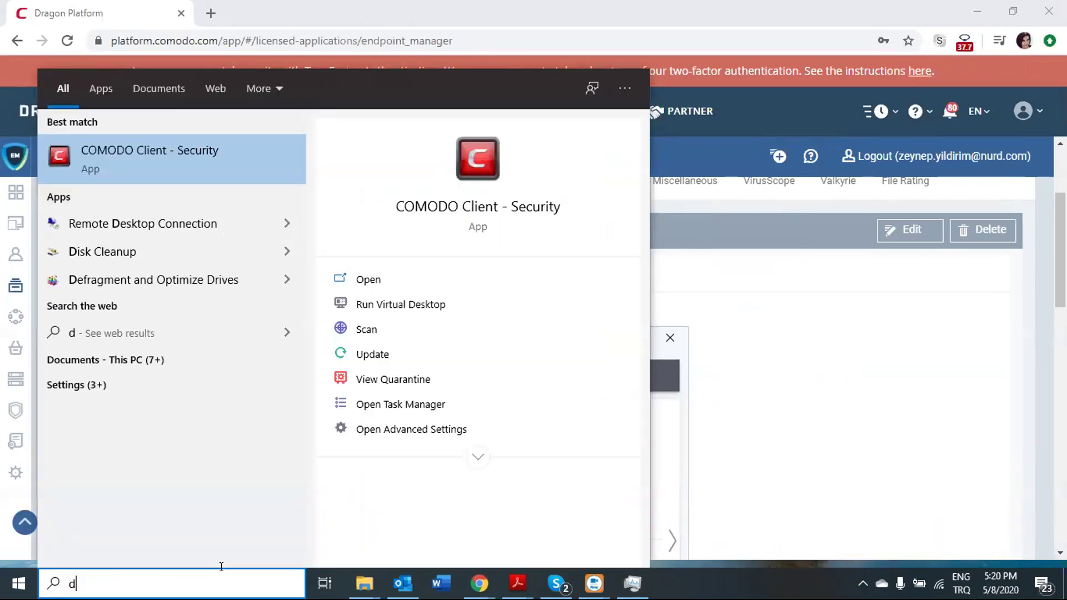
{"action": "key", "text": "BackSpace"}
{"action": "type", "text": "como"}
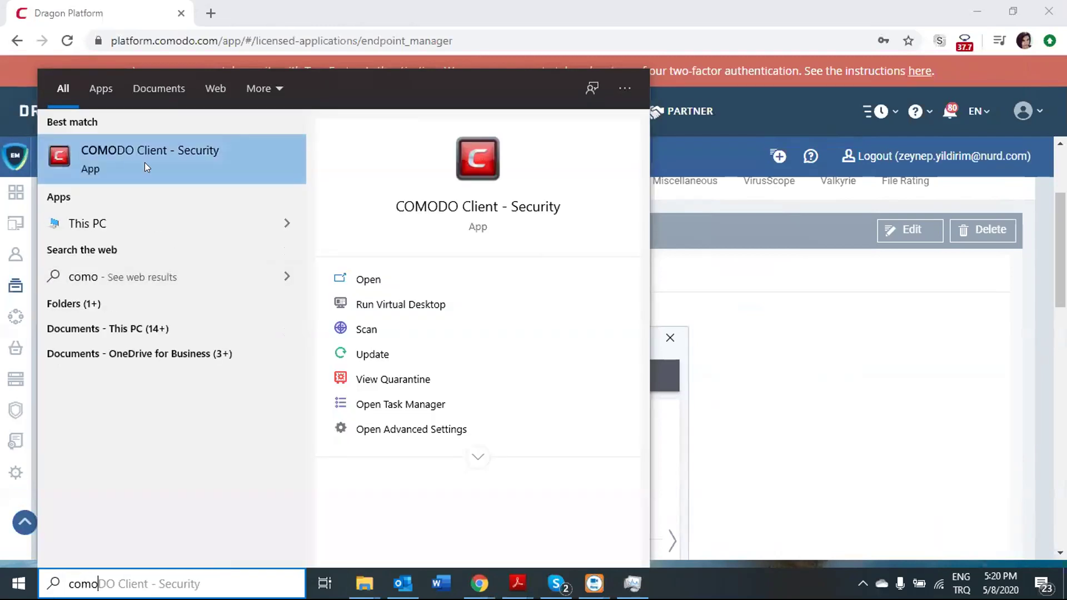
{"action": "key", "text": "BackSpace"}
{"action": "key", "text": "BackSpace"}
{"action": "key", "text": "BackSpace"}
{"action": "key", "text": "BackSpace"}
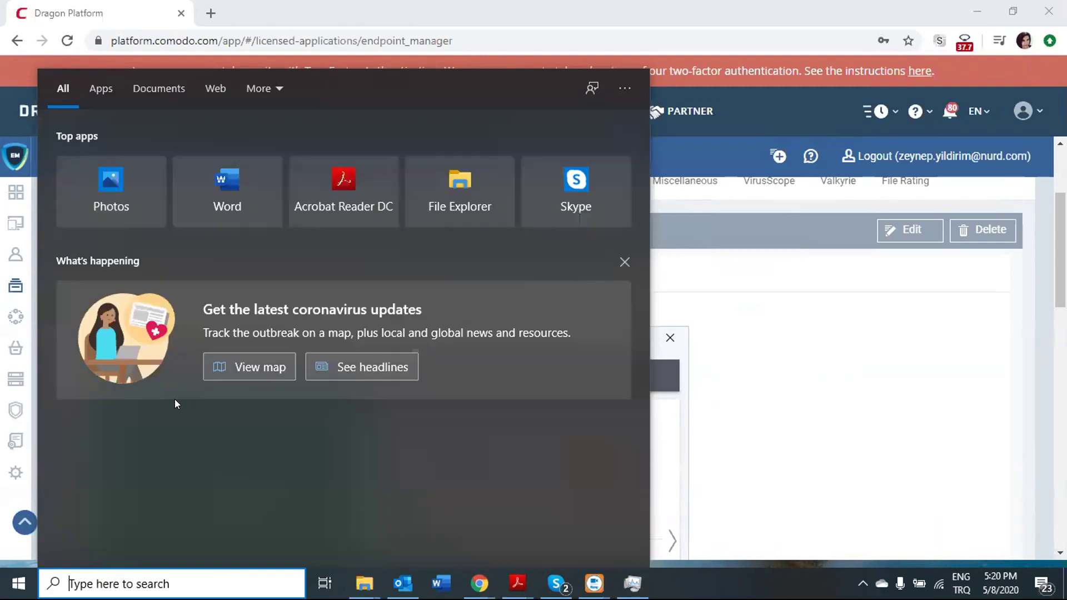
{"action": "type", "text": "end"}
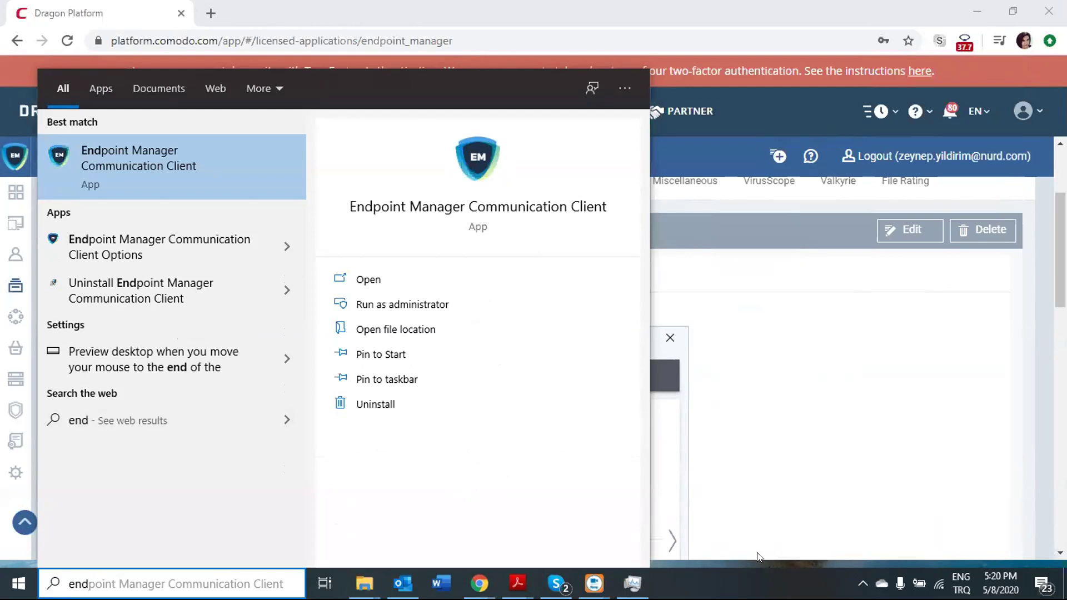
{"action": "key", "text": "Escape"}
{"action": "left_click", "coordinate": [235, 581]}
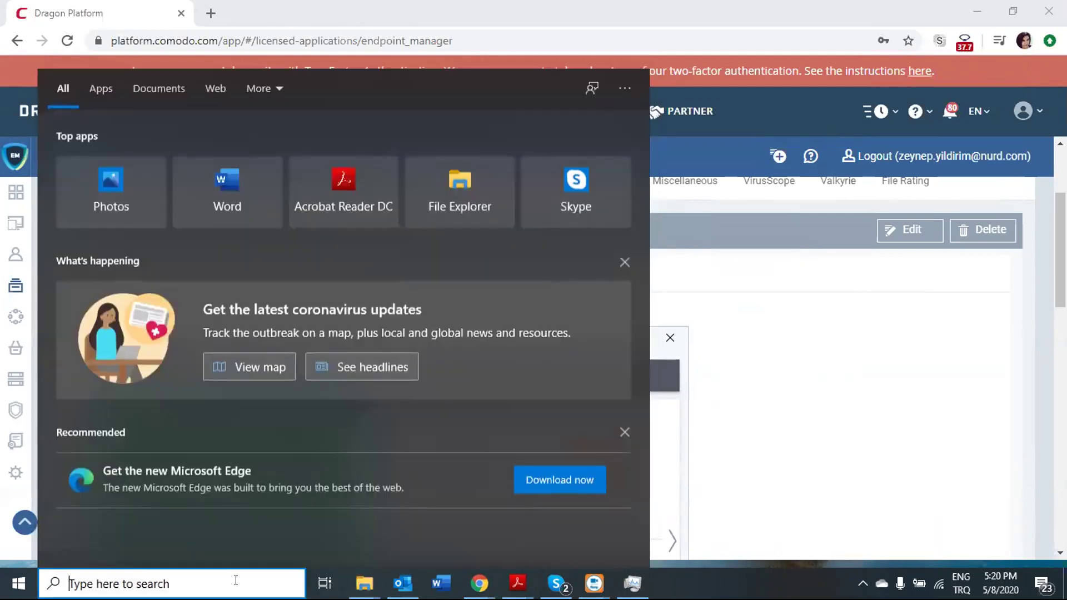
{"action": "type", "text": "end"}
{"action": "key", "text": "Escape"}
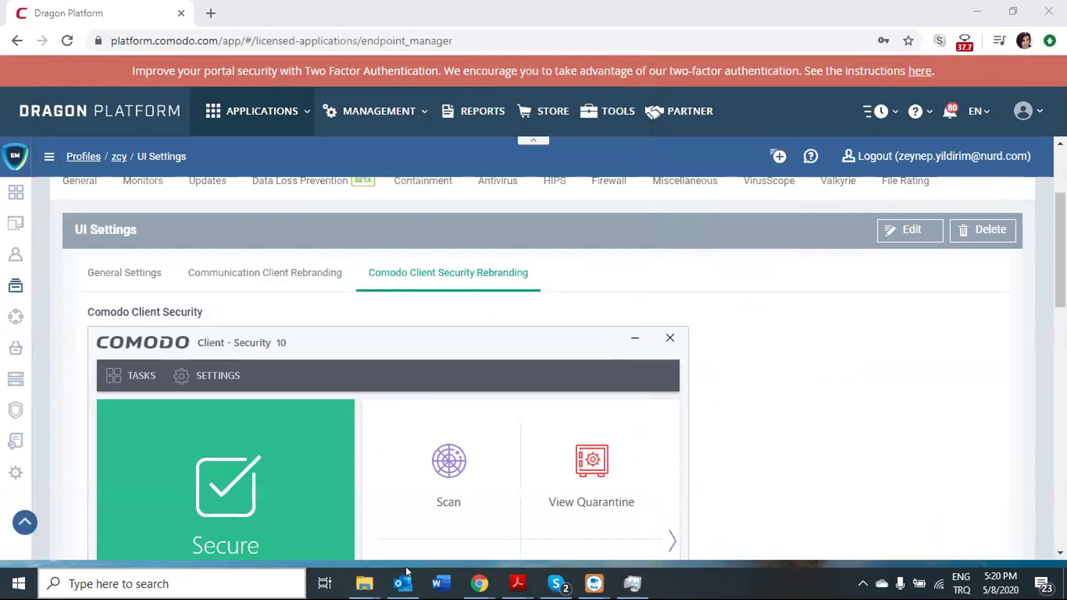
From the tray Communication Client menu, open the Submit ticket form and cancel it.
{"action": "left_click", "coordinate": [859, 580]}
{"action": "right_click", "coordinate": [815, 523]}
{"action": "left_click", "coordinate": [827, 527]}
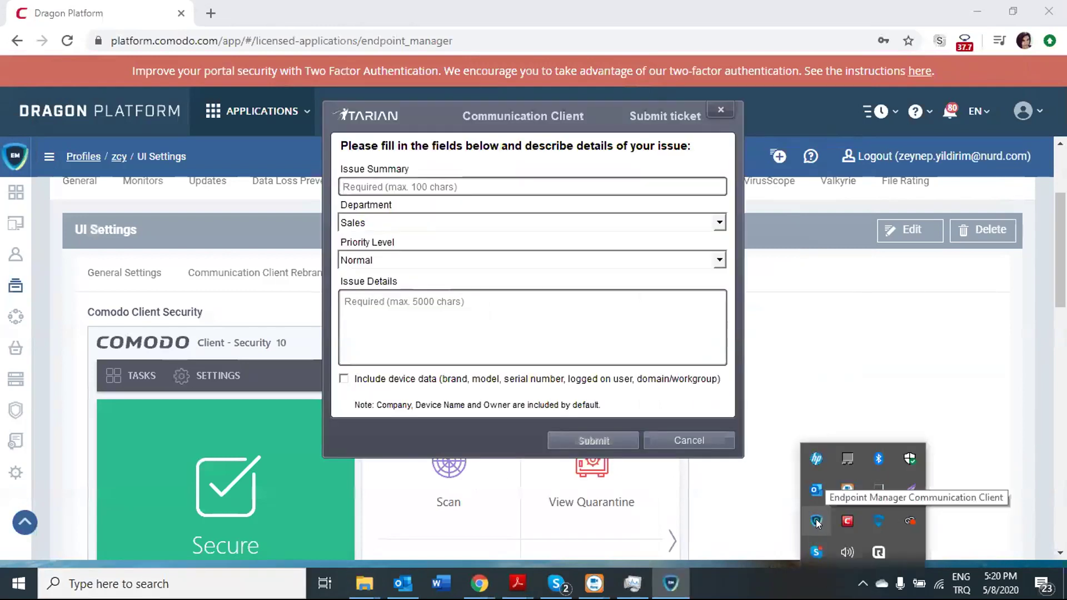
{"action": "left_click", "coordinate": [728, 110]}
View the Communication Client's About window to confirm default Endpoint Manager branding, then close it.
{"action": "right_click", "coordinate": [816, 522]}
{"action": "left_click", "coordinate": [846, 576]}
{"action": "left_click_drag", "start_coordinate": [556, 108], "coordinate": [831, 141]}
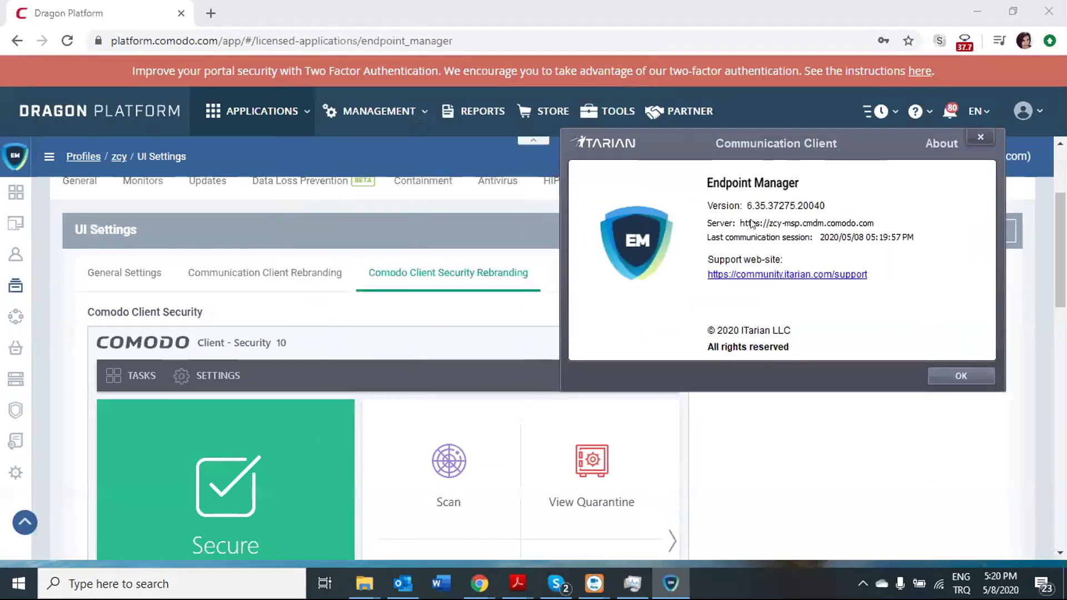
{"action": "left_click_drag", "start_coordinate": [763, 139], "coordinate": [628, 126]}
{"action": "left_click", "coordinate": [816, 359]}
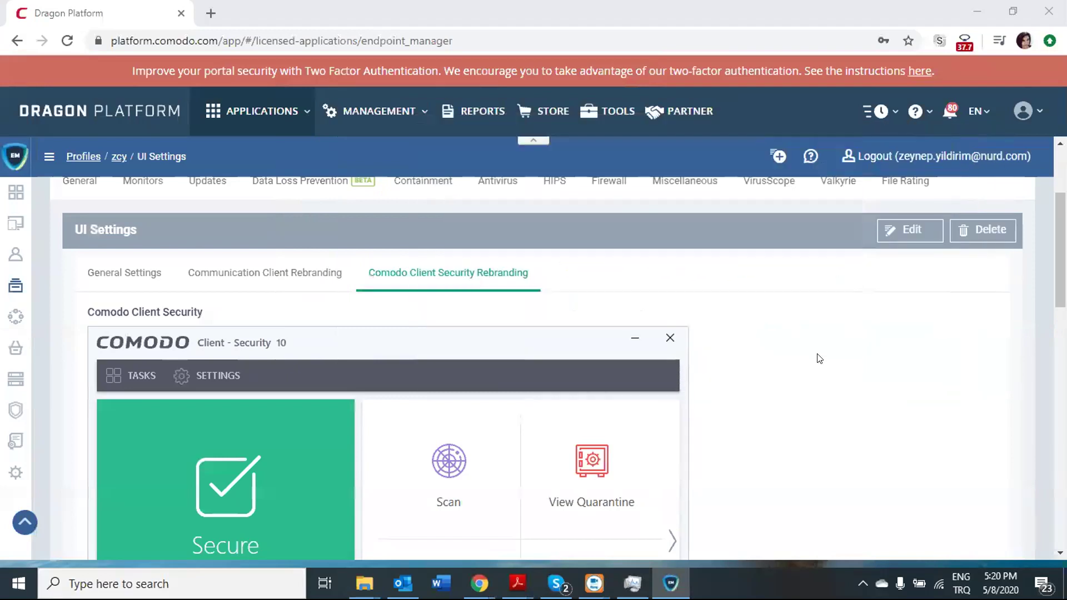
Launch COMODO Client - Security 12 from Windows search.
{"action": "left_click", "coordinate": [226, 582]}
{"action": "type", "text": "c"}
{"action": "key", "text": "Escape"}
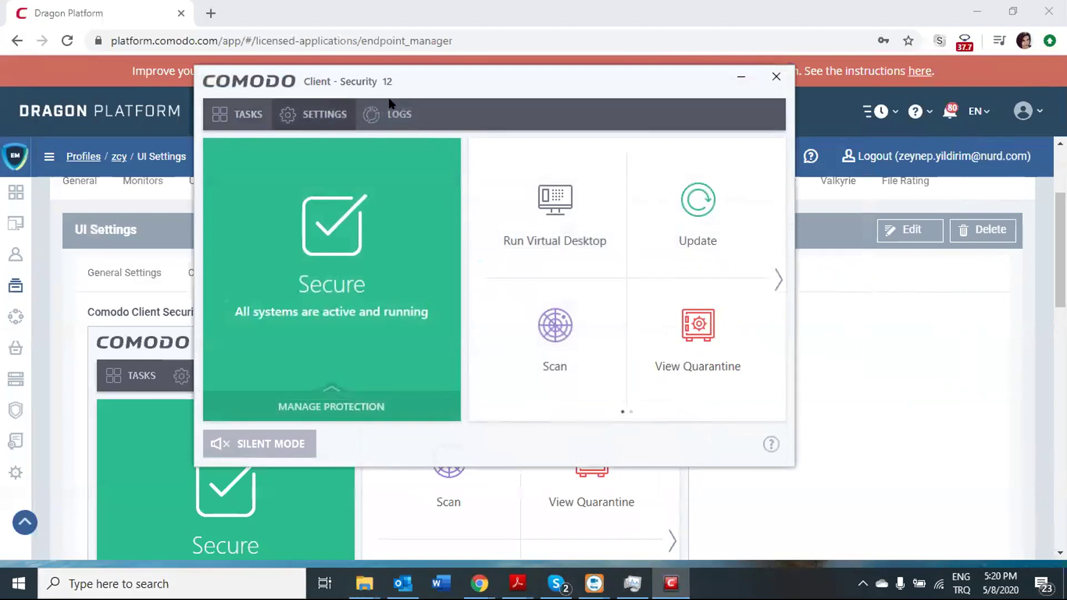
Check the advanced settings without changes, then run Virtual Desktop from Containment Tasks.
{"action": "left_click", "coordinate": [313, 114]}
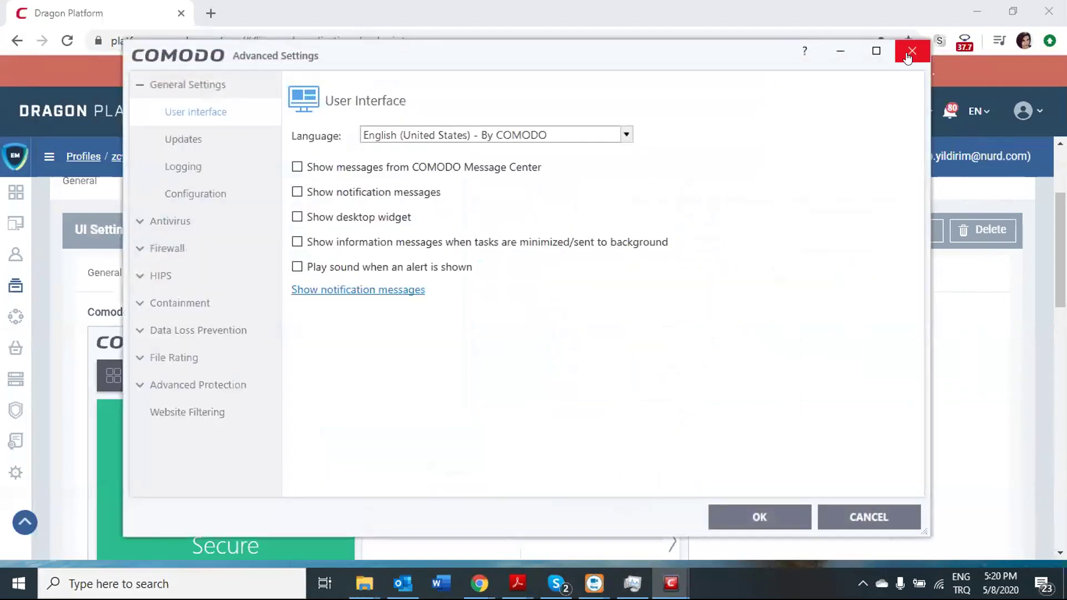
{"action": "left_click", "coordinate": [912, 52]}
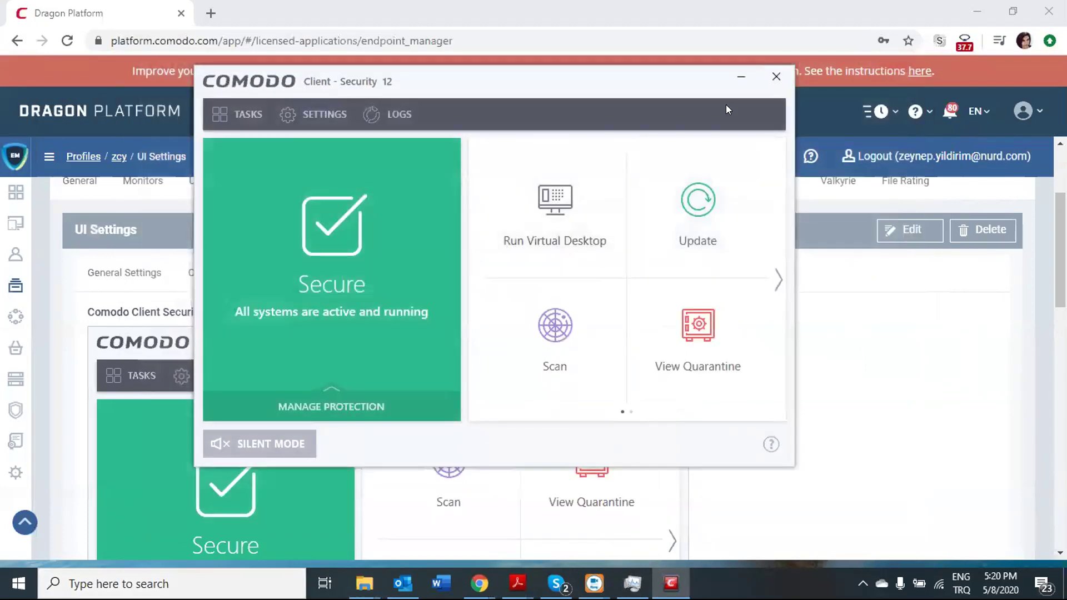
{"action": "left_click", "coordinate": [238, 116]}
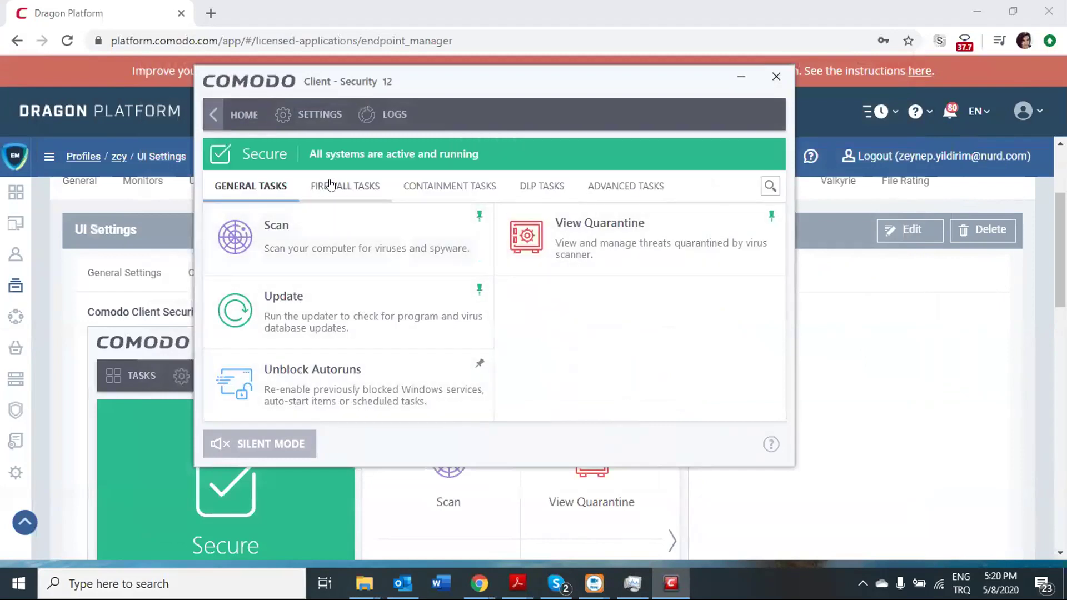
{"action": "left_click", "coordinate": [450, 187]}
{"action": "left_click", "coordinate": [334, 382]}
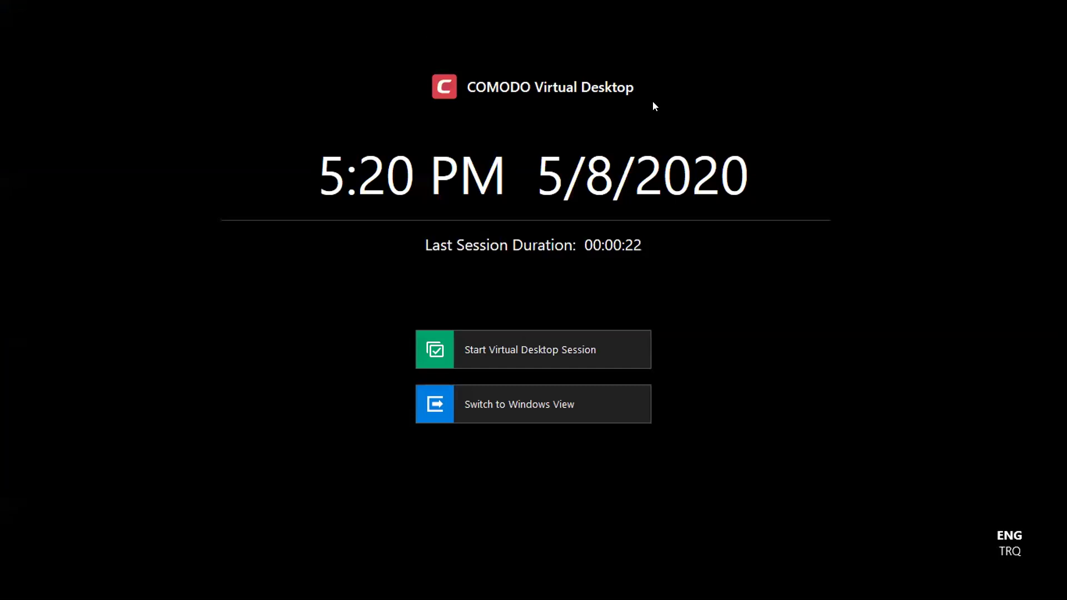
Start a COMODO Virtual Desktop session and check its app menu.
{"action": "left_click", "coordinate": [495, 347]}
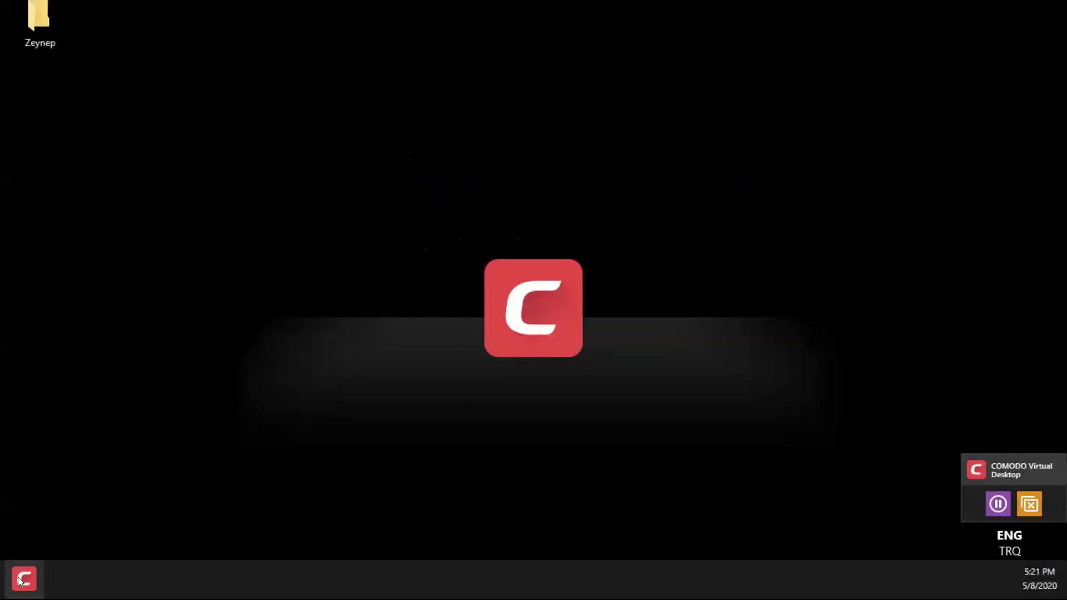
{"action": "left_click", "coordinate": [24, 578]}
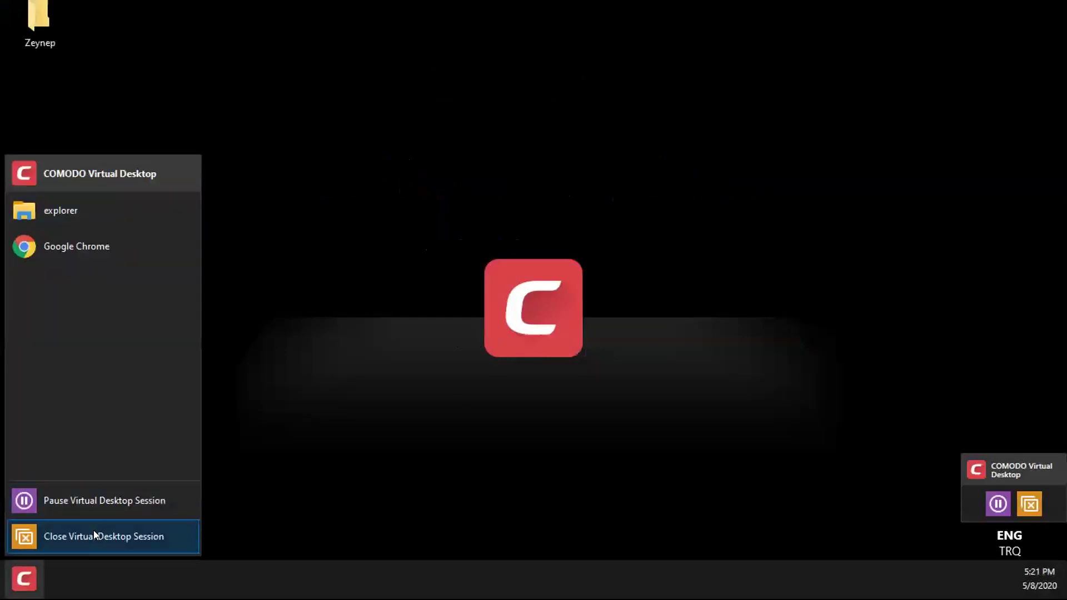
{"action": "left_click", "coordinate": [990, 468]}
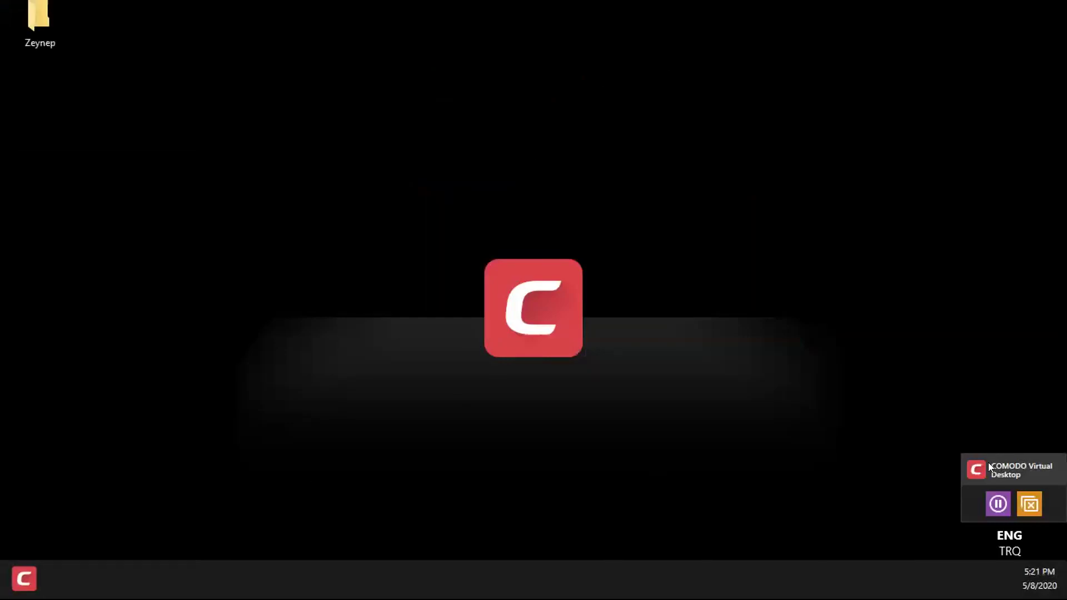
Pause the virtual desktop session and switch back to the Windows view.
{"action": "left_click_drag", "start_coordinate": [990, 467], "coordinate": [908, 395]}
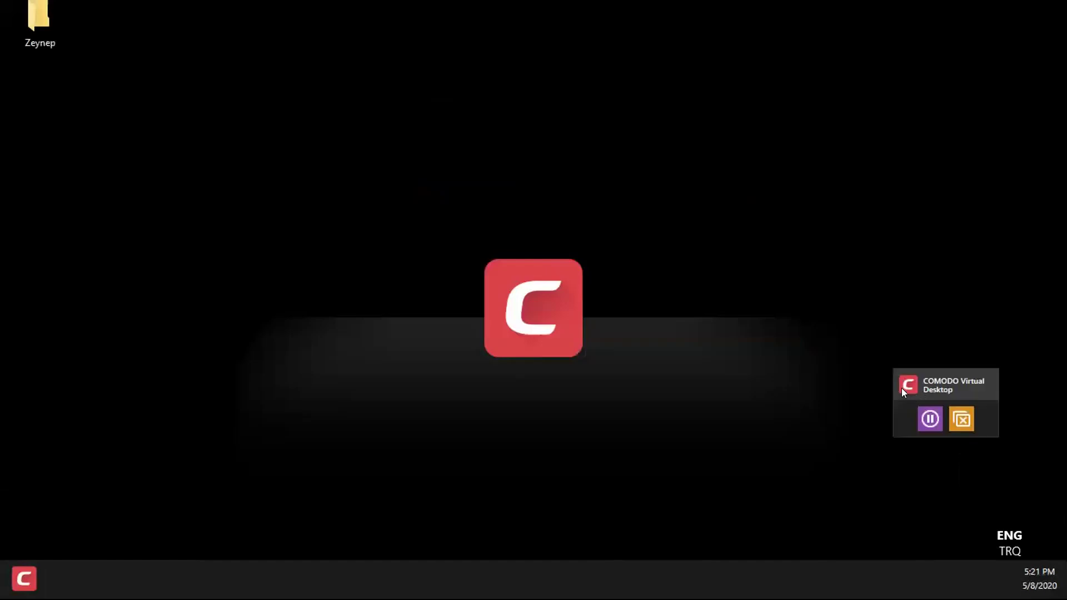
{"action": "left_click", "coordinate": [931, 421]}
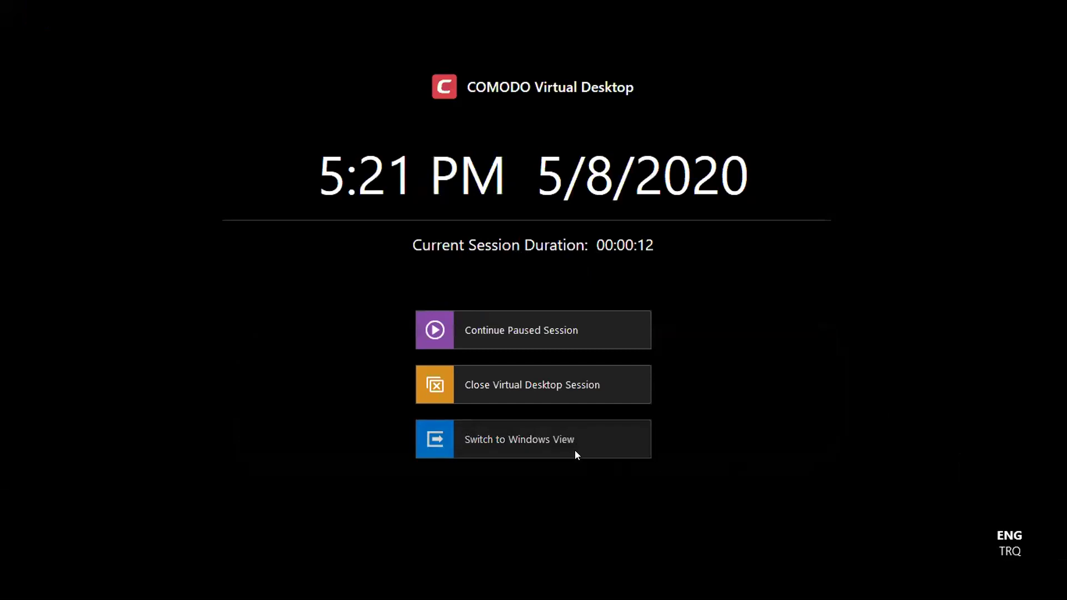
{"action": "left_click", "coordinate": [576, 452]}
{"action": "left_click_drag", "start_coordinate": [1015, 476], "coordinate": [980, 438]}
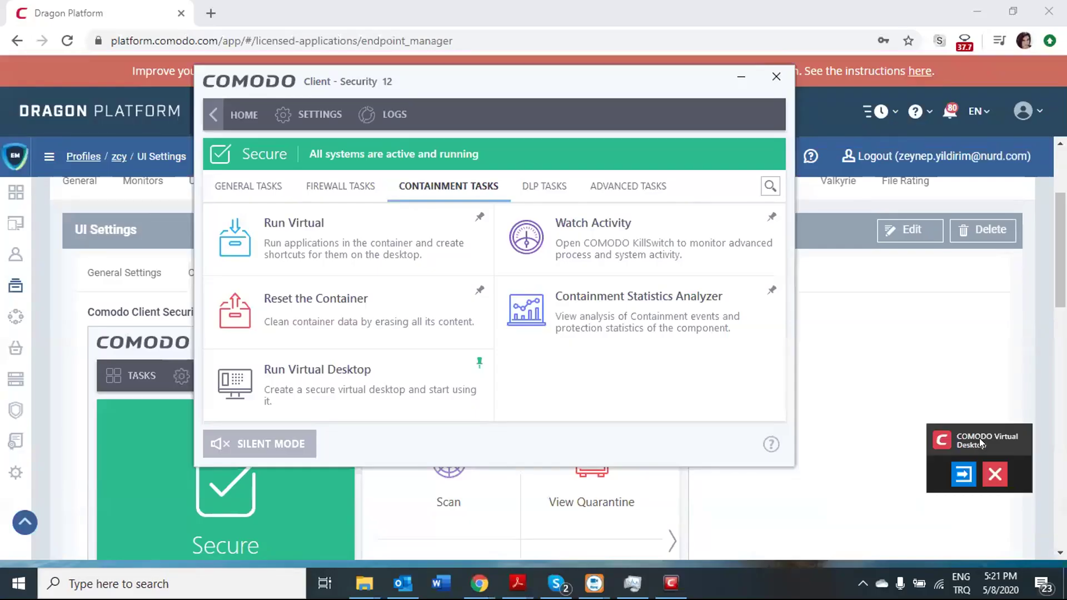
Close the virtual desktop session, then enable Show desktop widget in User Interface settings.
{"action": "left_click", "coordinate": [993, 472]}
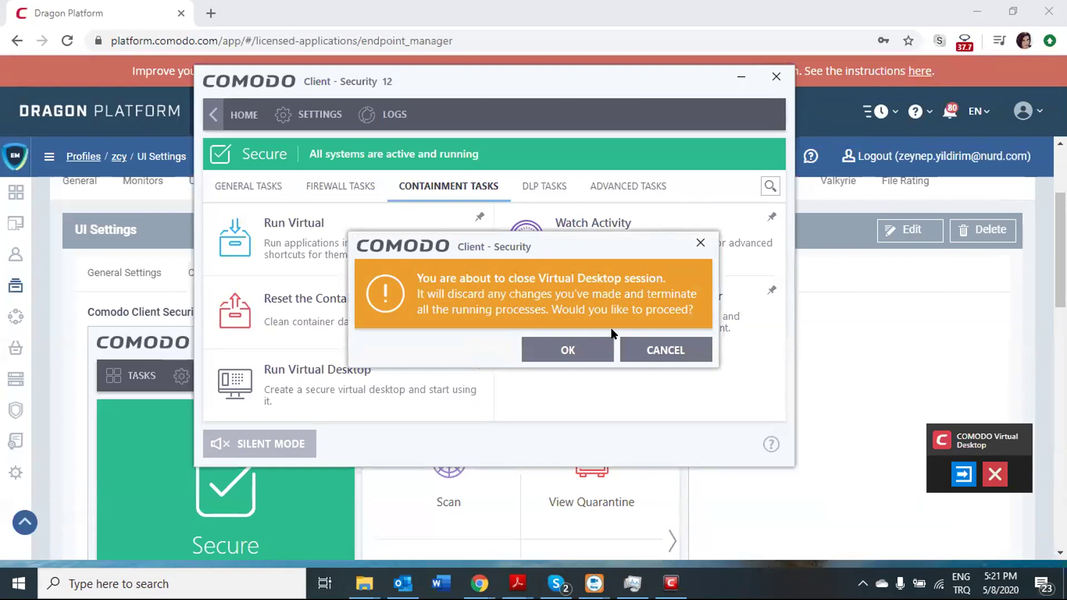
{"action": "left_click", "coordinate": [564, 350]}
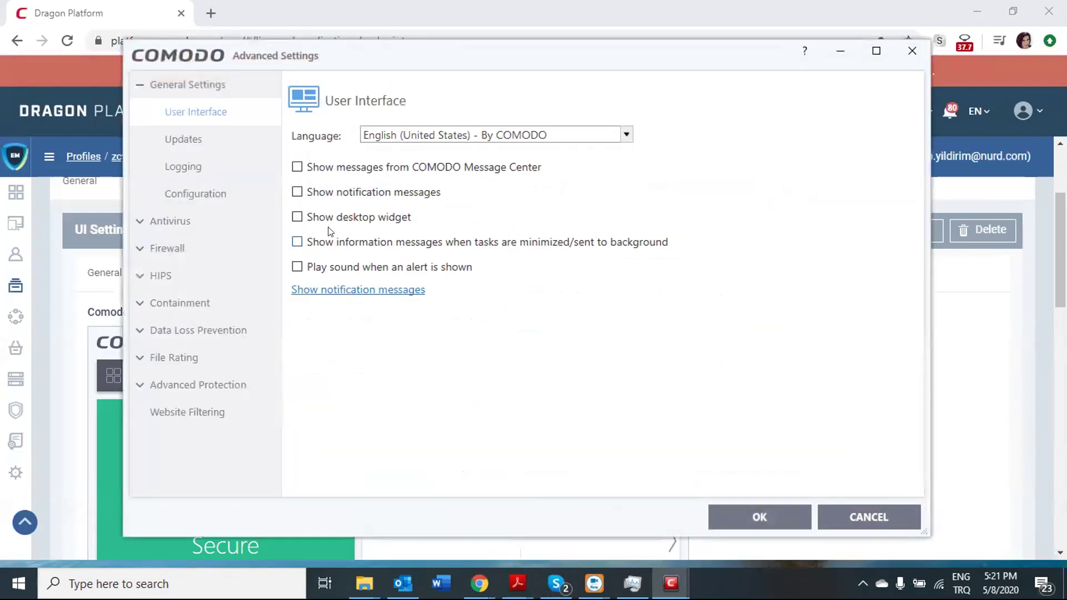
{"action": "left_click", "coordinate": [333, 218]}
{"action": "left_click", "coordinate": [732, 511]}
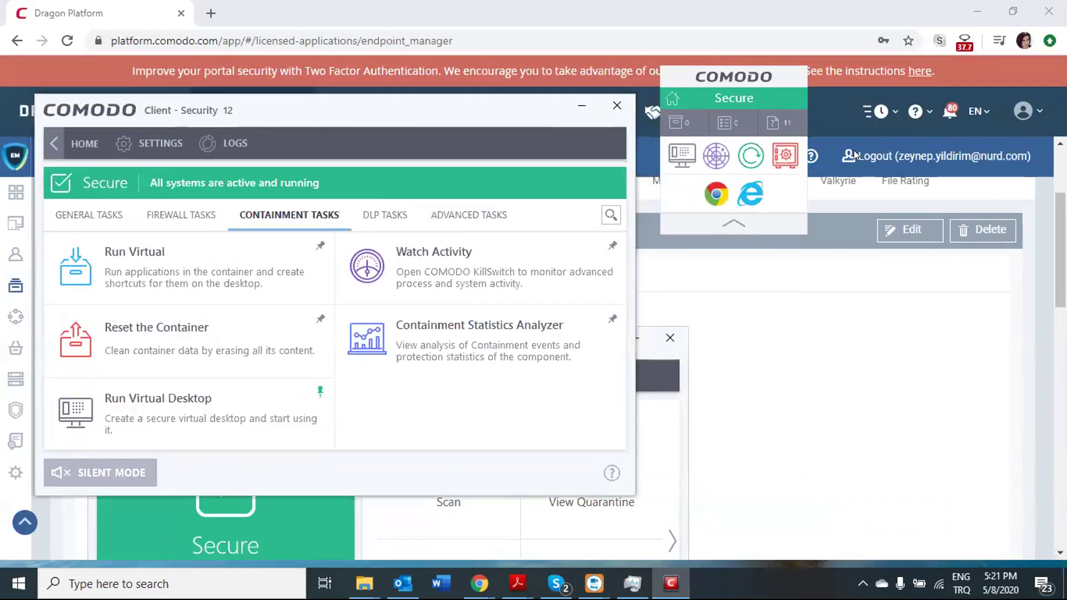
Unpin and re-pin Run Virtual Desktop, placing the desktop widget in the top-right corner.
{"action": "left_click_drag", "start_coordinate": [726, 75], "coordinate": [782, 226]}
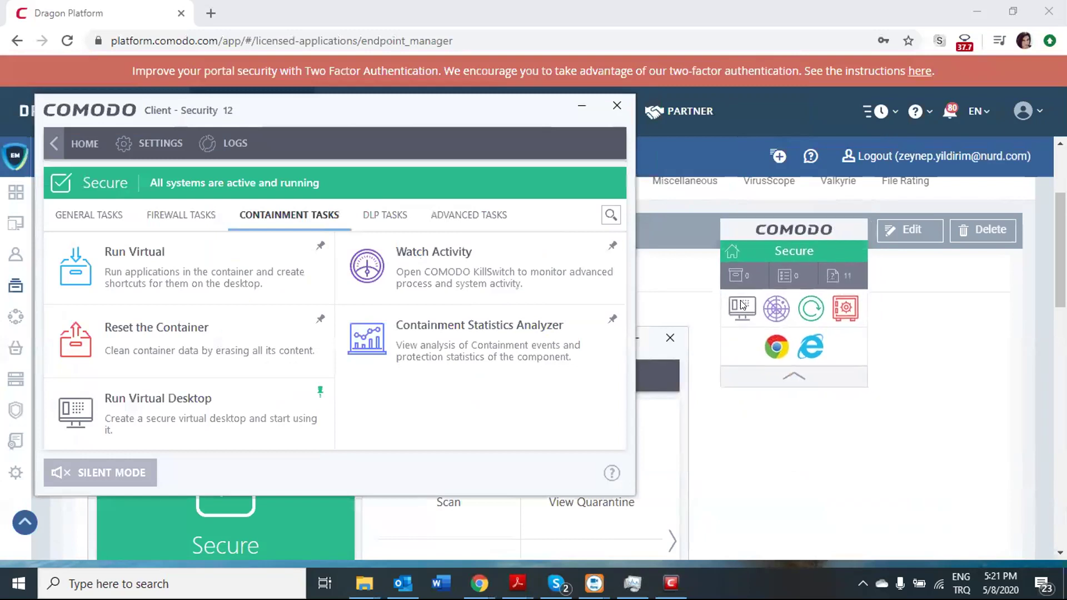
{"action": "left_click_drag", "start_coordinate": [736, 277], "coordinate": [756, 128]}
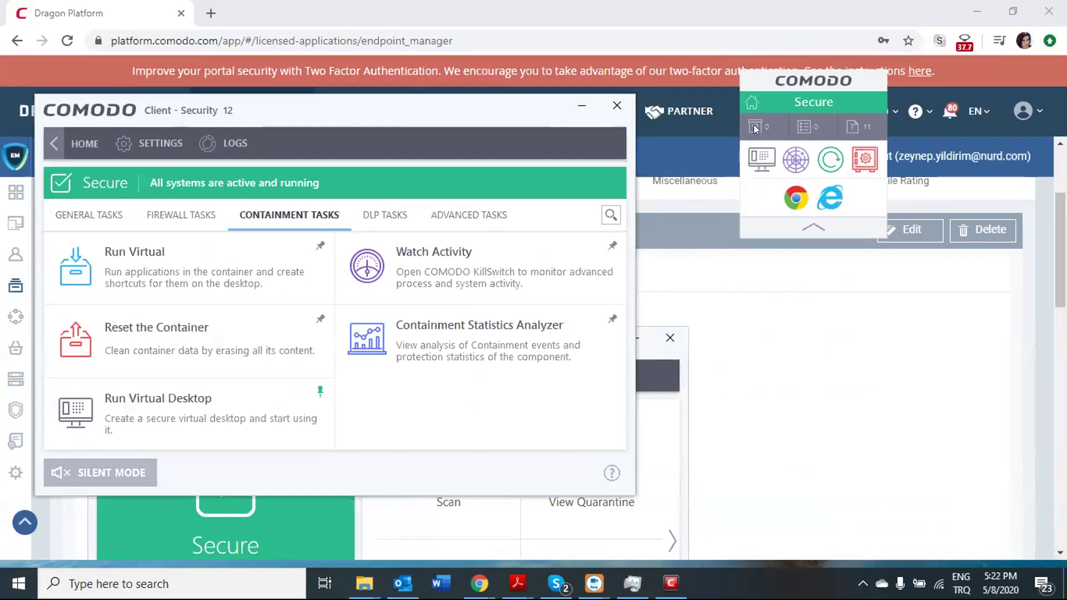
{"action": "left_click", "coordinate": [320, 392]}
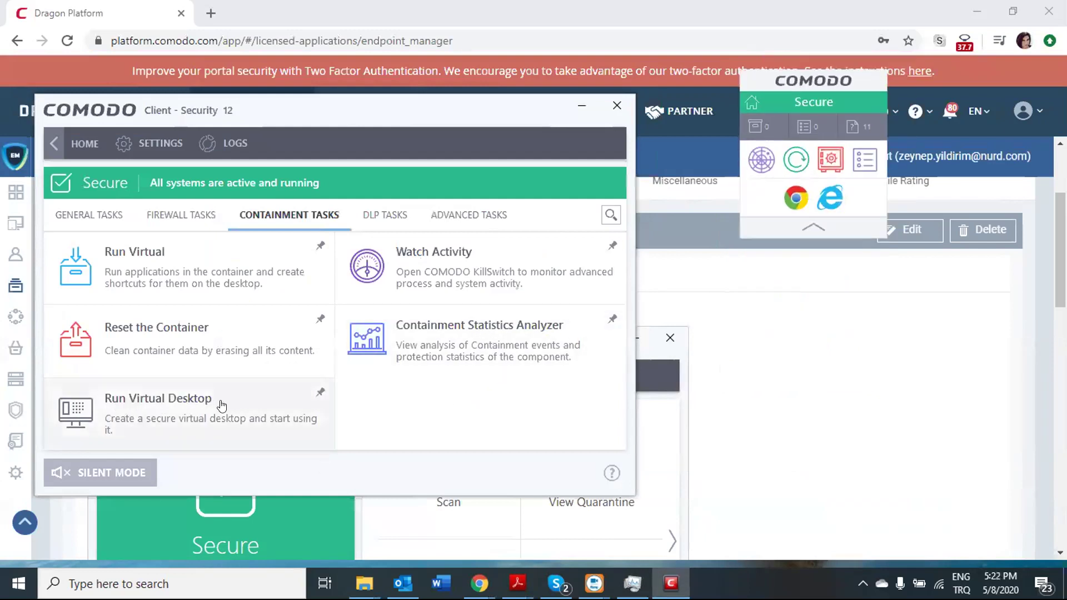
{"action": "left_click", "coordinate": [321, 393]}
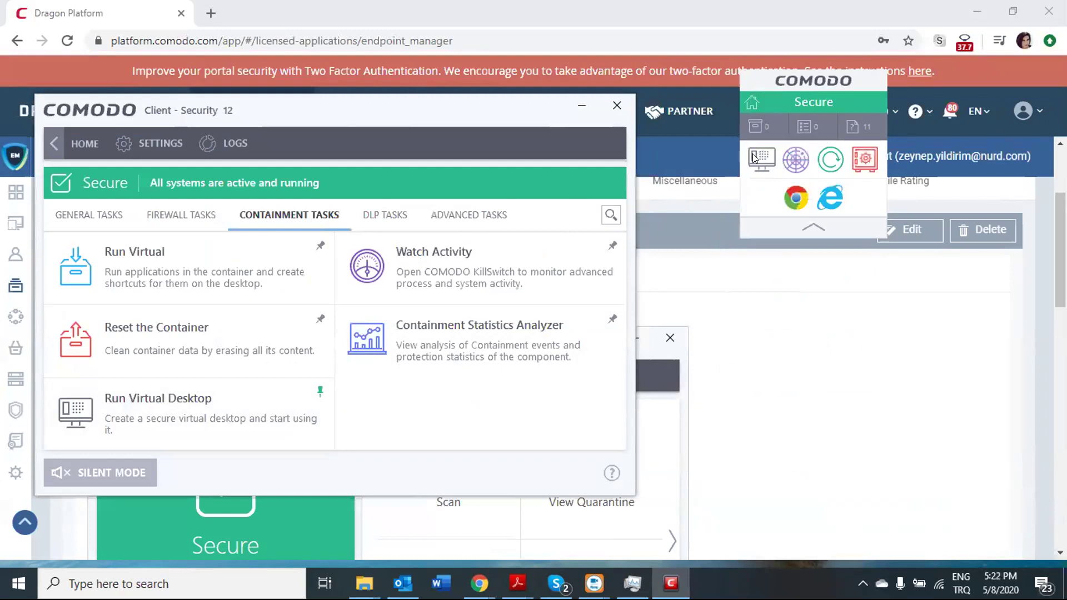
{"action": "left_click_drag", "start_coordinate": [852, 89], "coordinate": [1013, 23]}
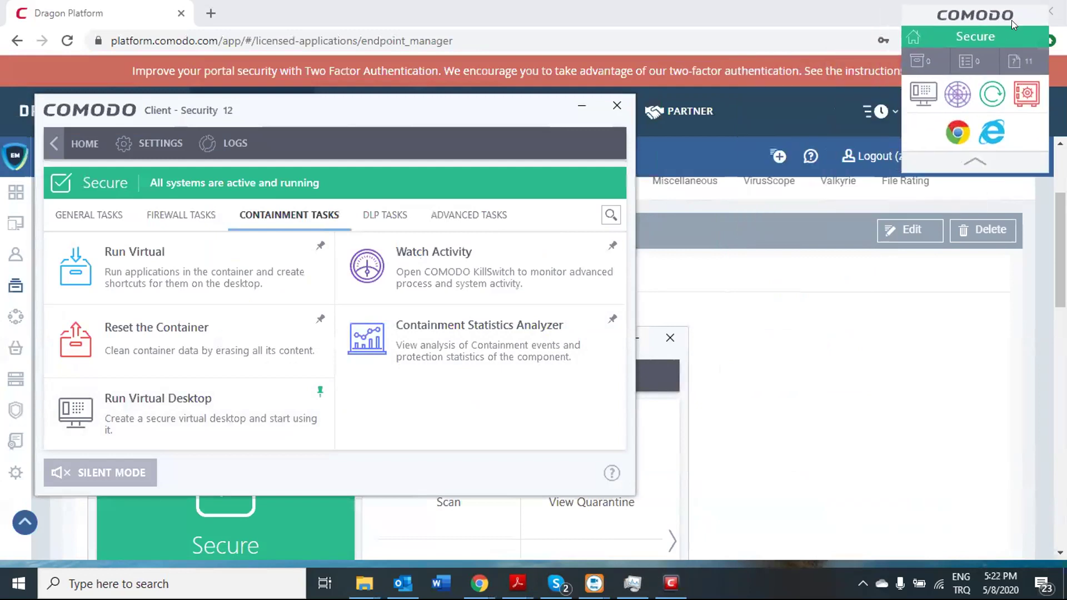